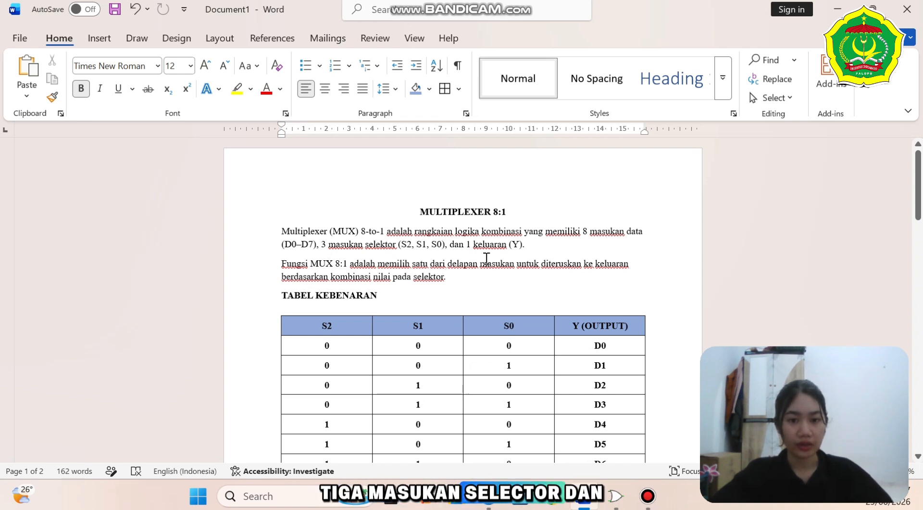
# - Review the MUX 8:1 truth table and its Boolean equations in the document
pyautogui.scroll(-3, 554, 258)
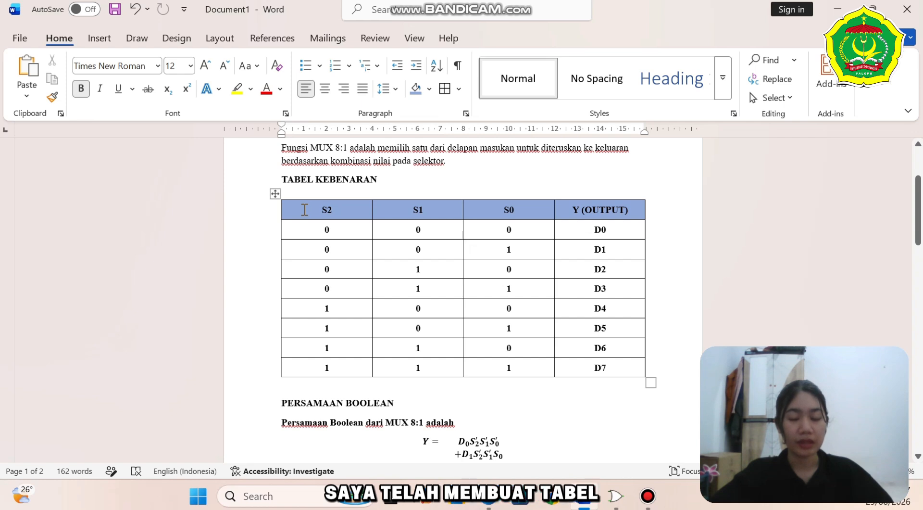
pyautogui.click(305, 210)
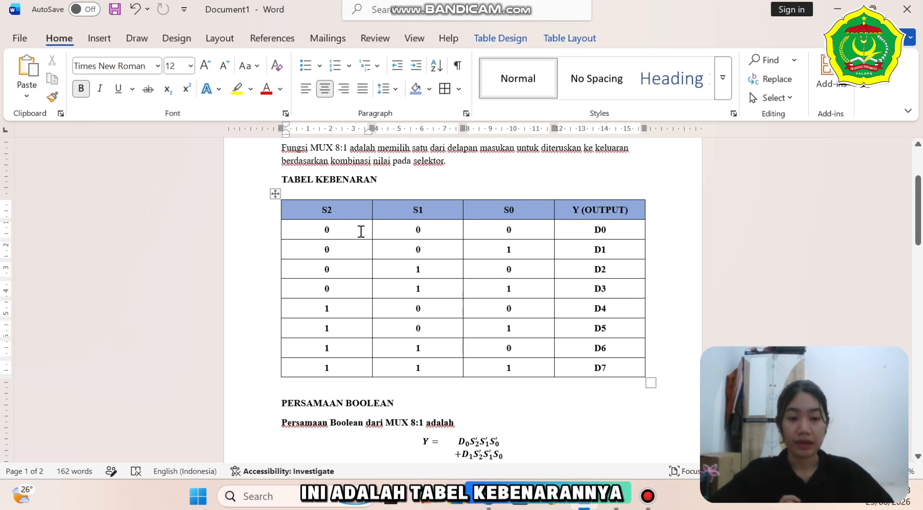
pyautogui.scroll(-1, 360, 231)
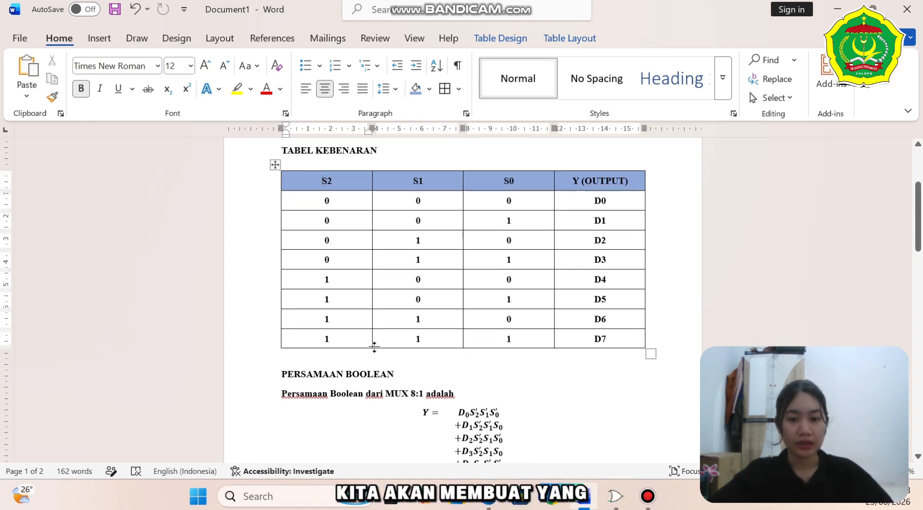
pyautogui.scroll(-3, 365, 357)
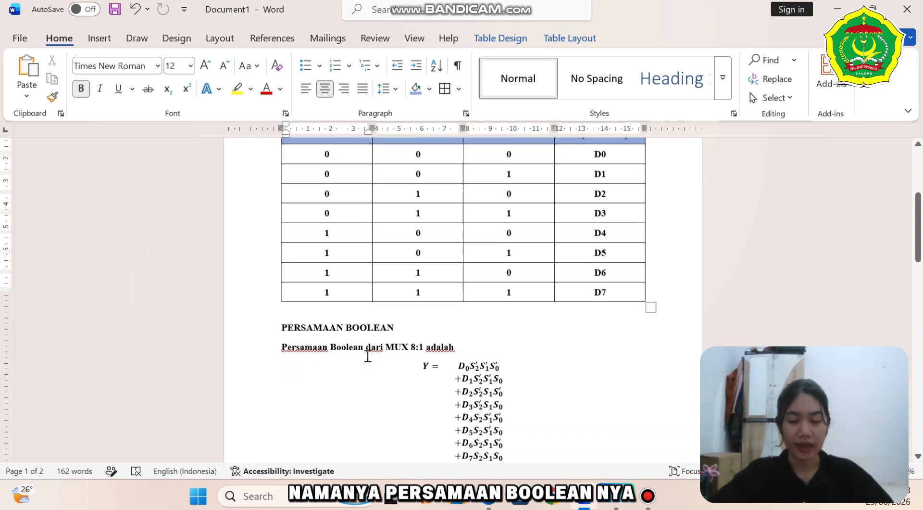
pyautogui.scroll(-2, 349, 339)
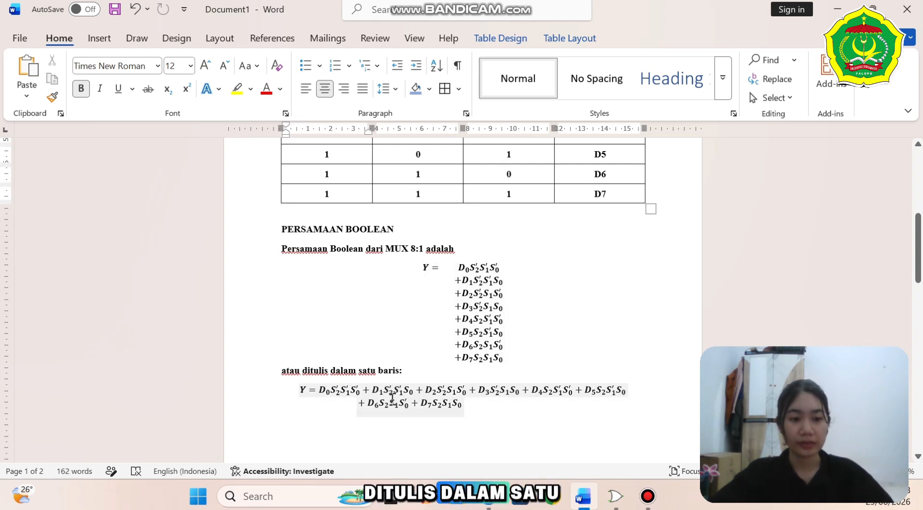
pyautogui.scroll(-2, 381, 373)
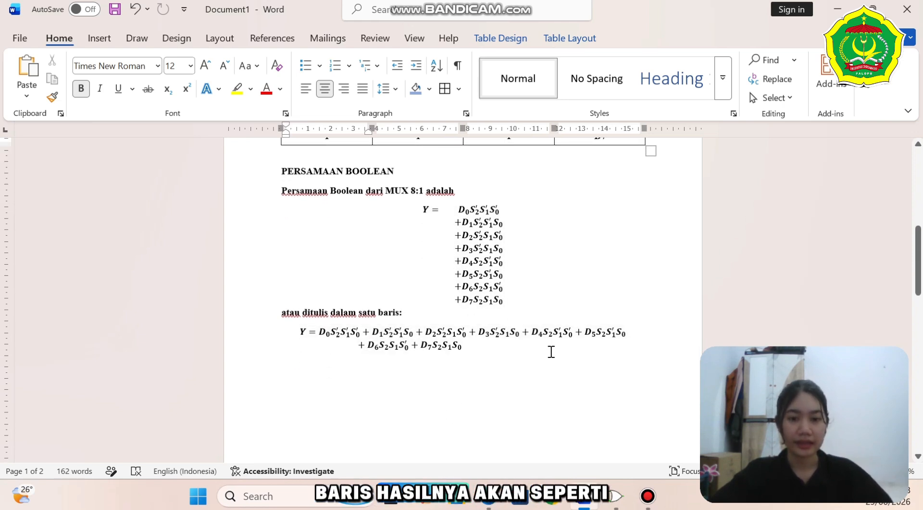
pyautogui.scroll(-5, 551, 352)
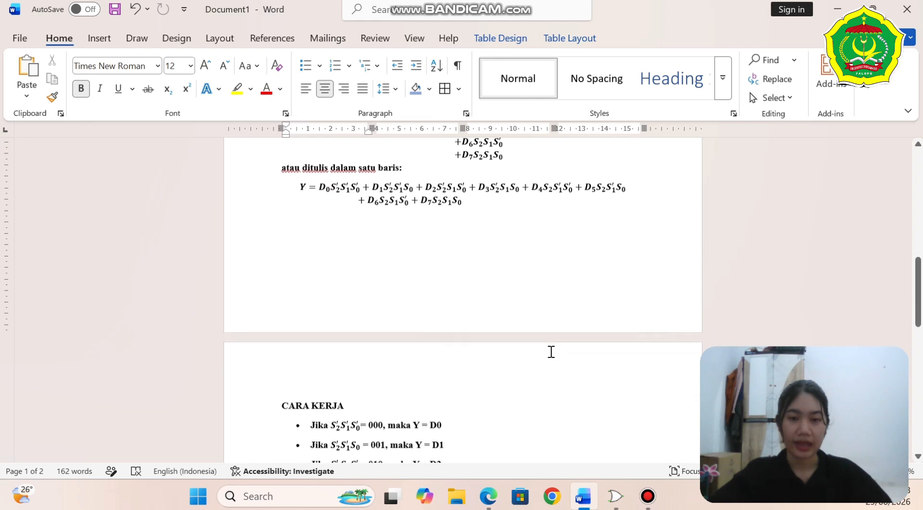
# - Examine the CARA KERJA selector combinations and the 8 to 1 multiplexer block diagram, rechecking the Boolean equations
pyautogui.scroll(-4, 551, 351)
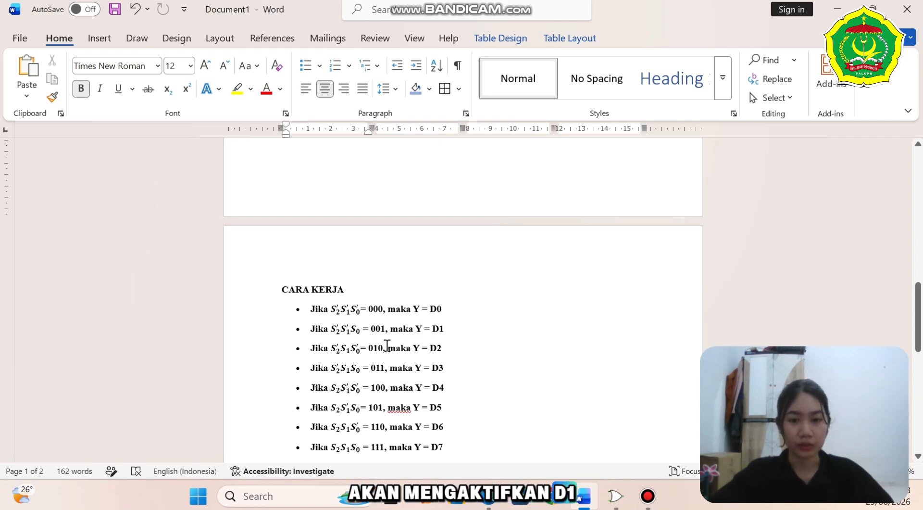
pyautogui.scroll(-2, 378, 384)
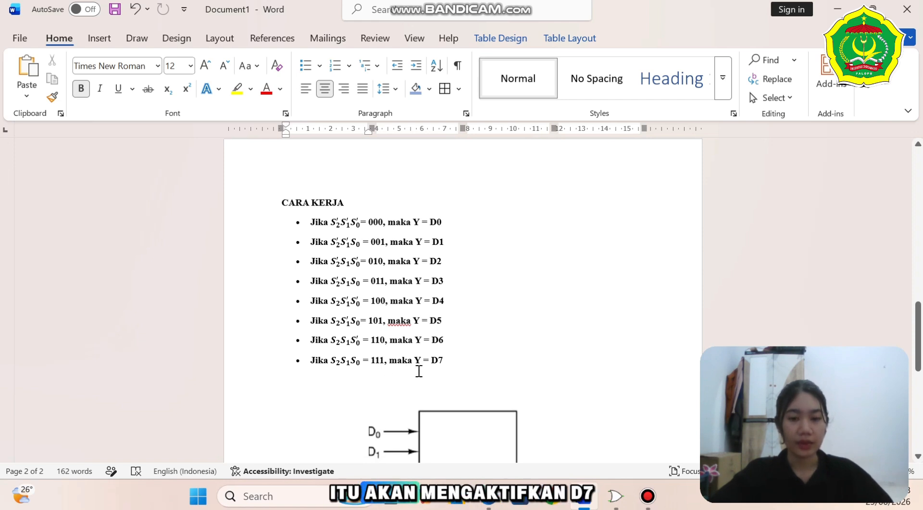
pyautogui.scroll(-3, 437, 334)
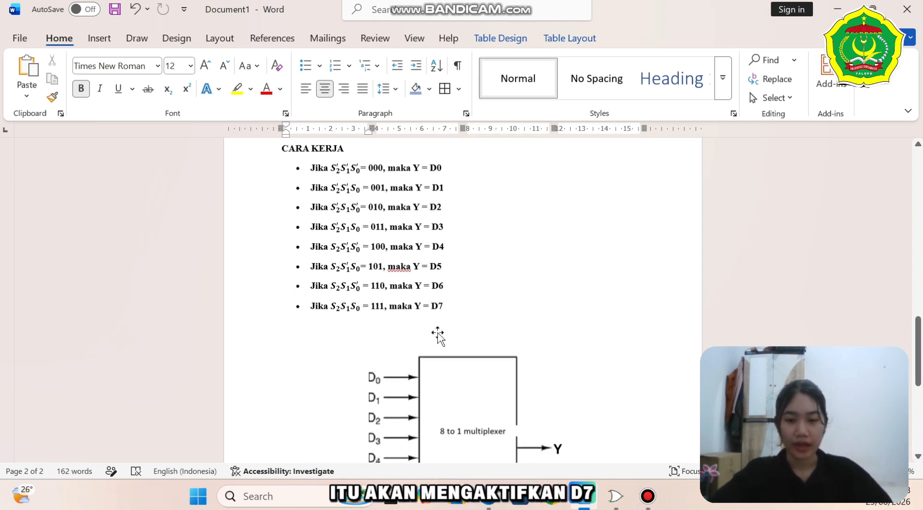
pyautogui.scroll(-1, 437, 334)
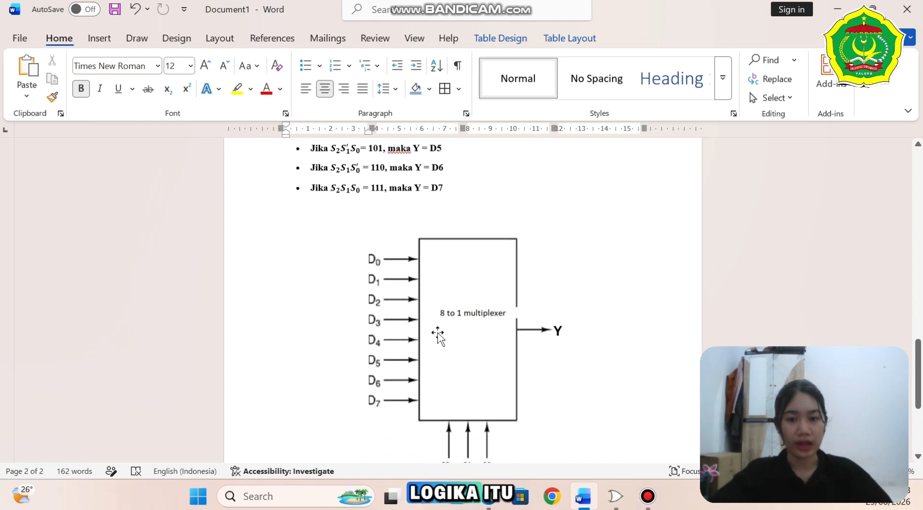
pyautogui.scroll(-1, 438, 334)
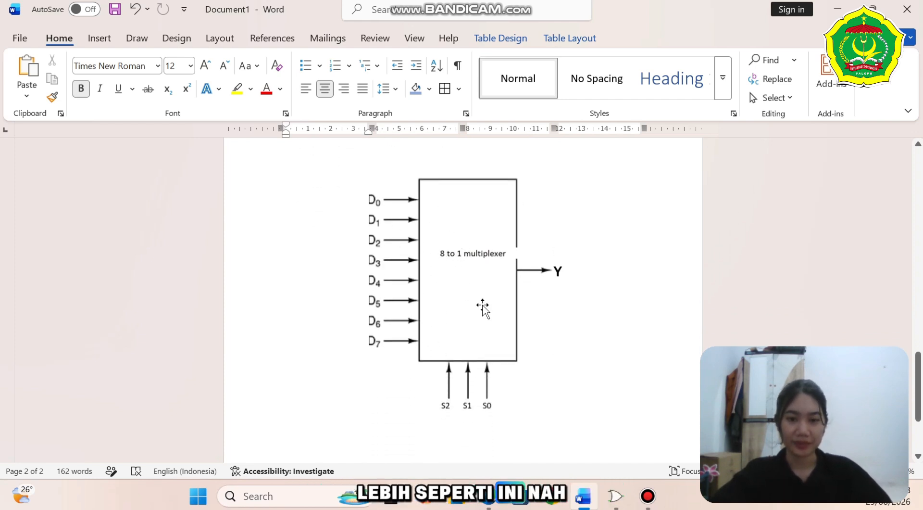
pyautogui.scroll(10, 481, 298)
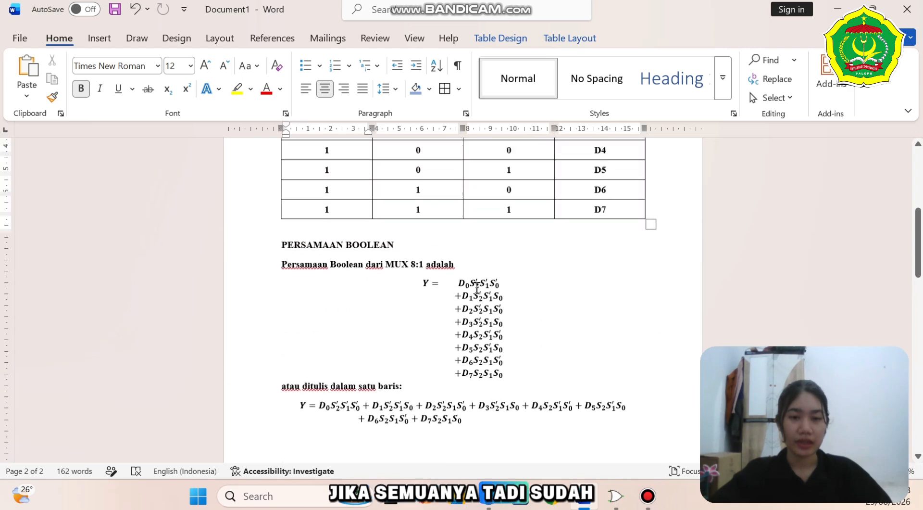
pyautogui.scroll(6, 477, 287)
pyautogui.scroll(-5, 477, 287)
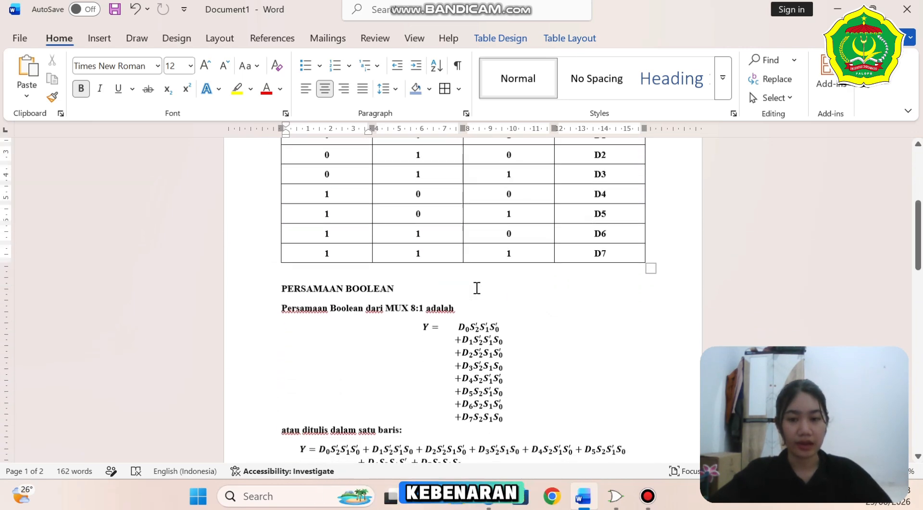
pyautogui.scroll(-8, 477, 288)
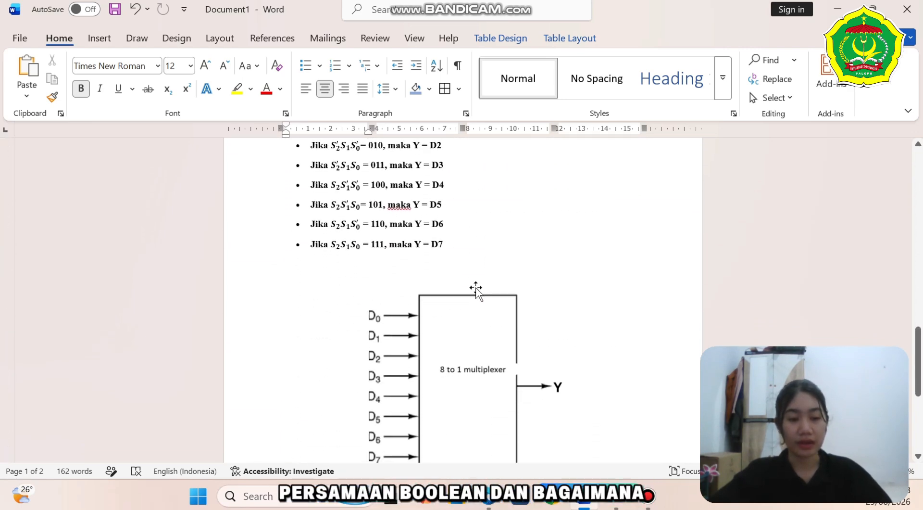
pyautogui.scroll(-3, 476, 288)
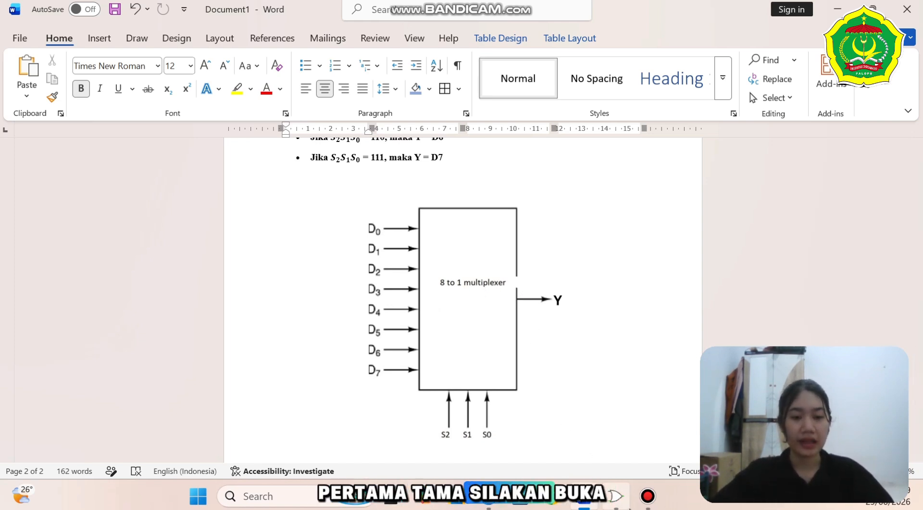
# - Switch to Logisim and place a multiplexer with 3 select bits in the upper part of the blank circuit
pyautogui.moveTo(623, 504)
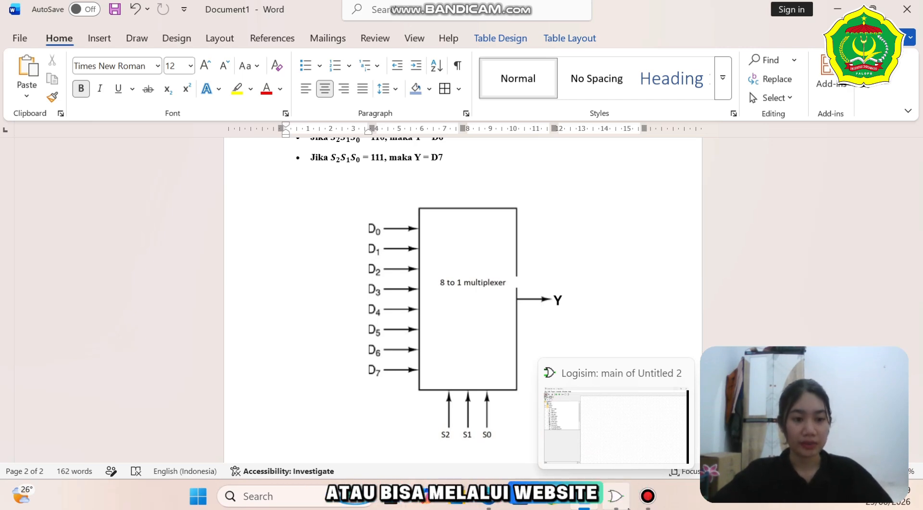
pyautogui.click(616, 423)
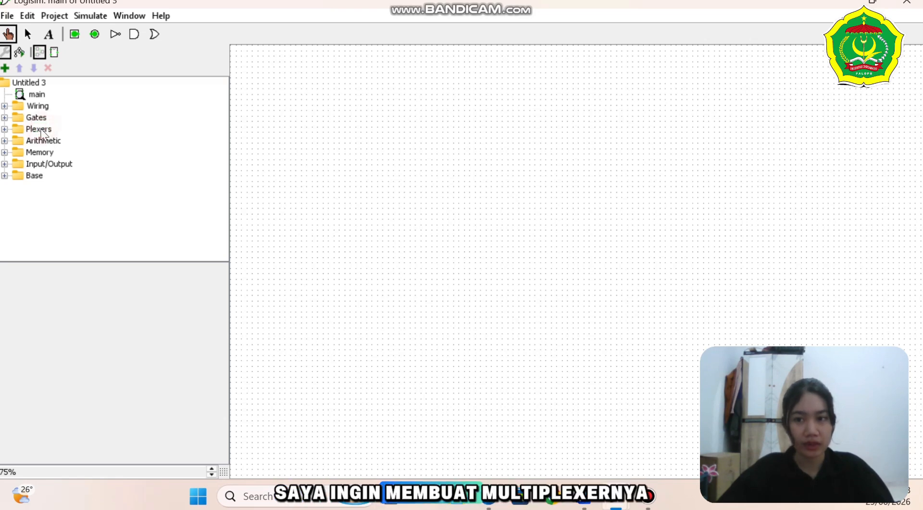
pyautogui.doubleClick(42, 130)
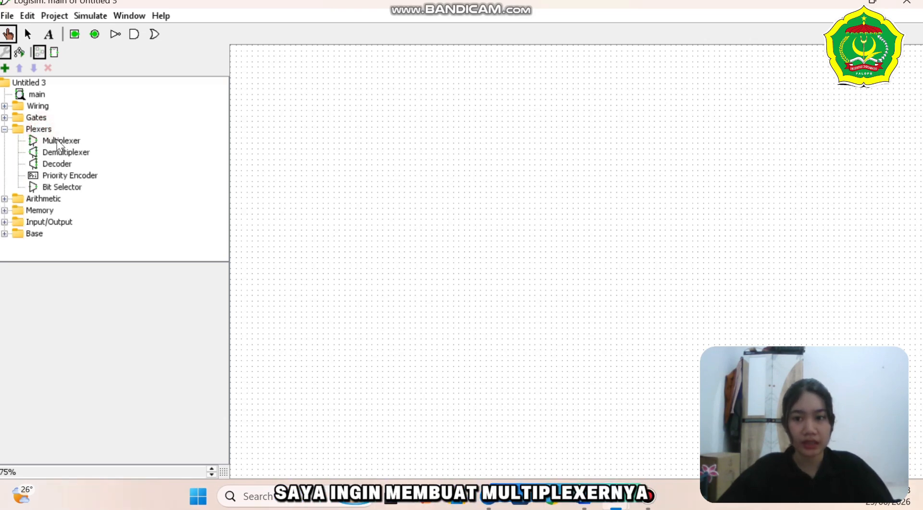
pyautogui.click(59, 142)
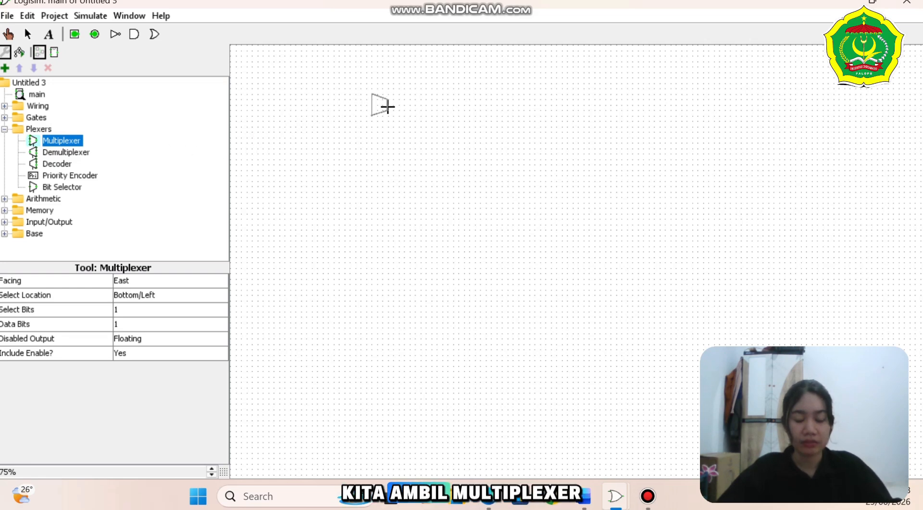
pyautogui.click(392, 112)
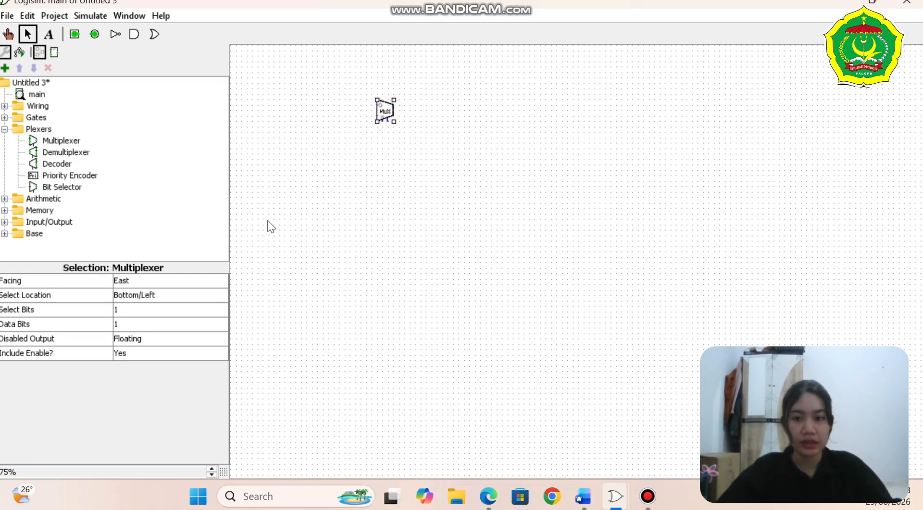
pyautogui.click(166, 310)
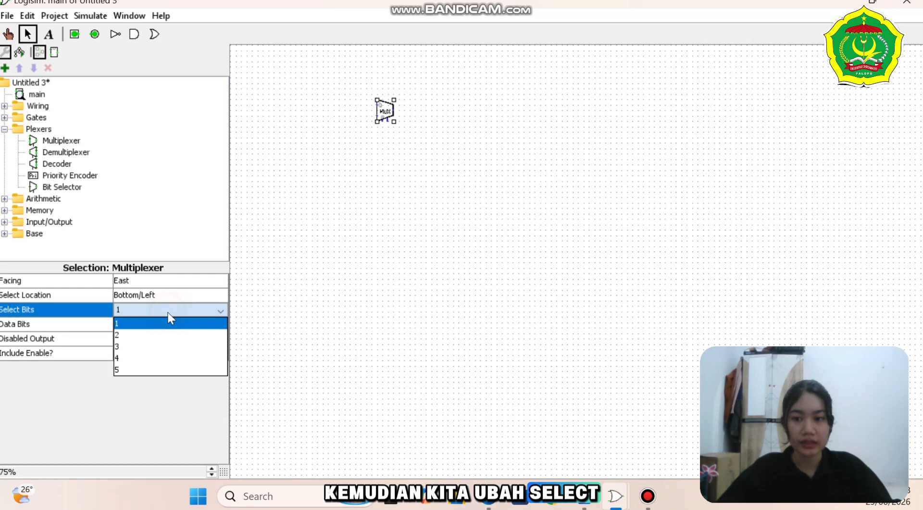
pyautogui.click(167, 347)
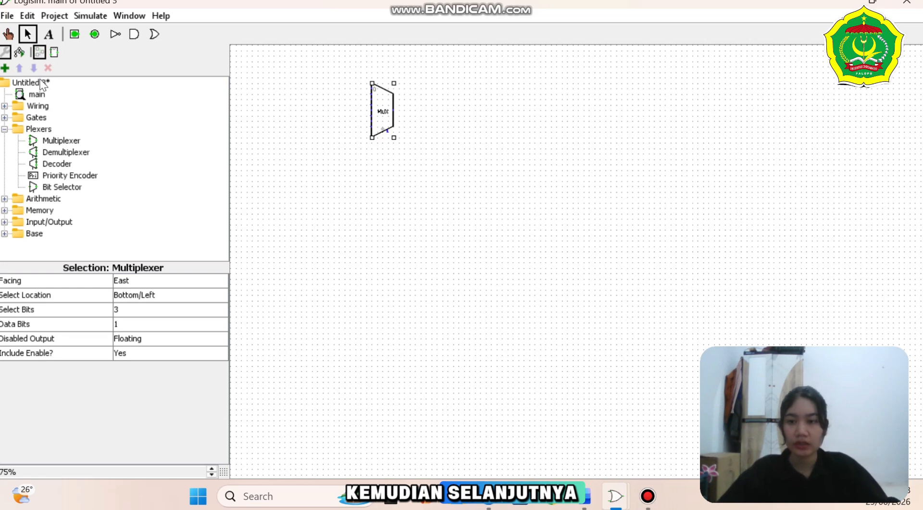
# - Place eight 1-bit input pins in an evenly spaced vertical column to the left of the multiplexer
pyautogui.click(75, 34)
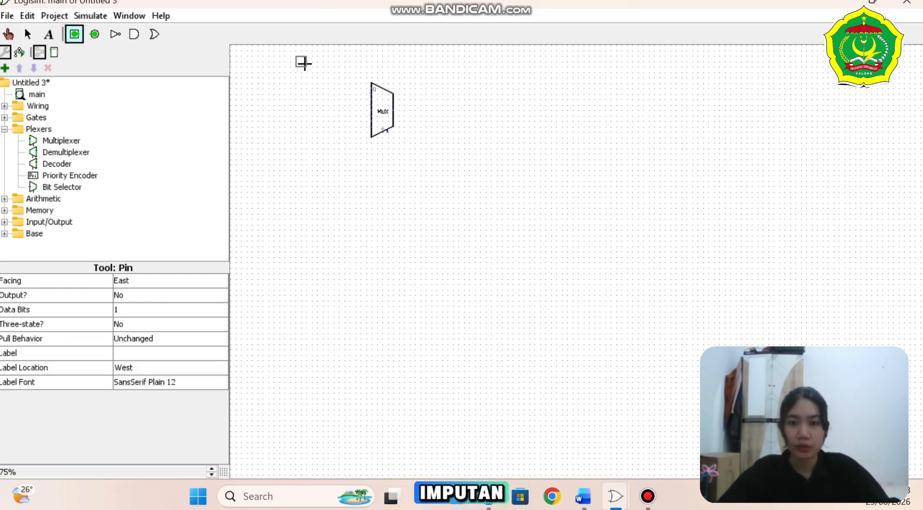
pyautogui.click(303, 63)
pyautogui.click(75, 34)
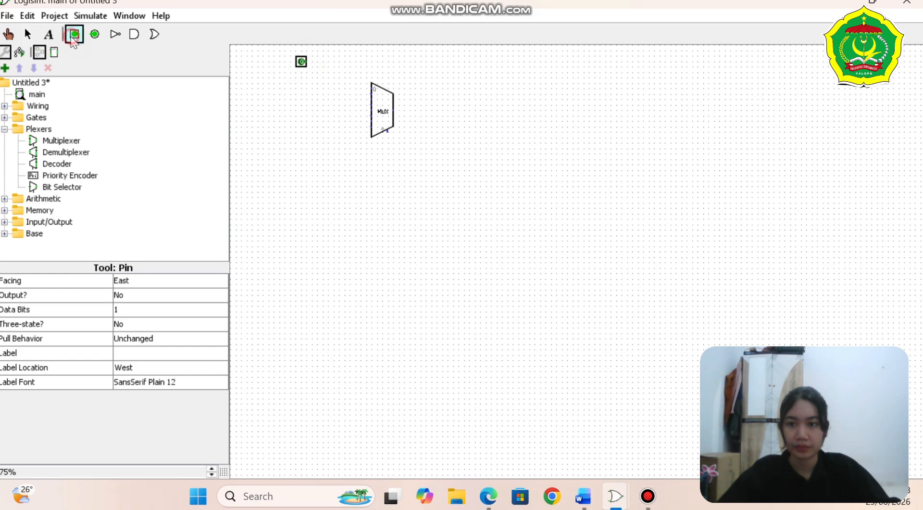
pyautogui.click(306, 81)
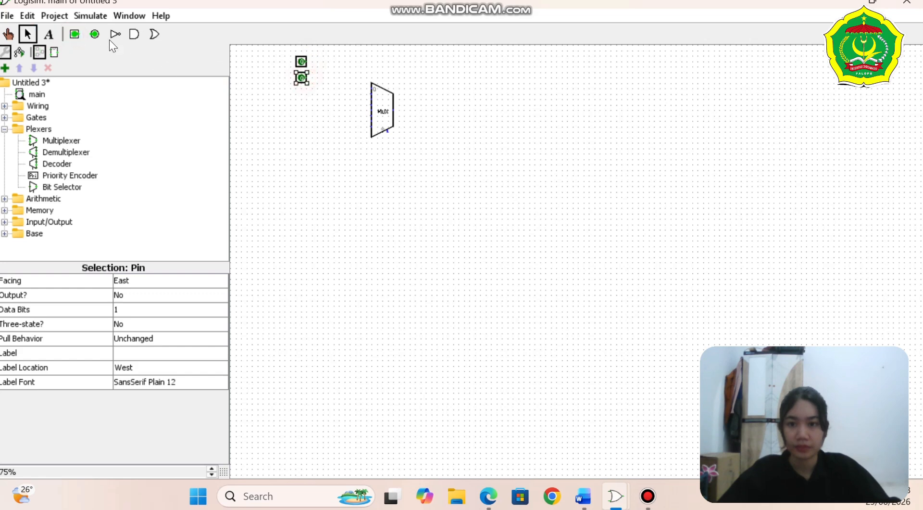
pyautogui.click(73, 35)
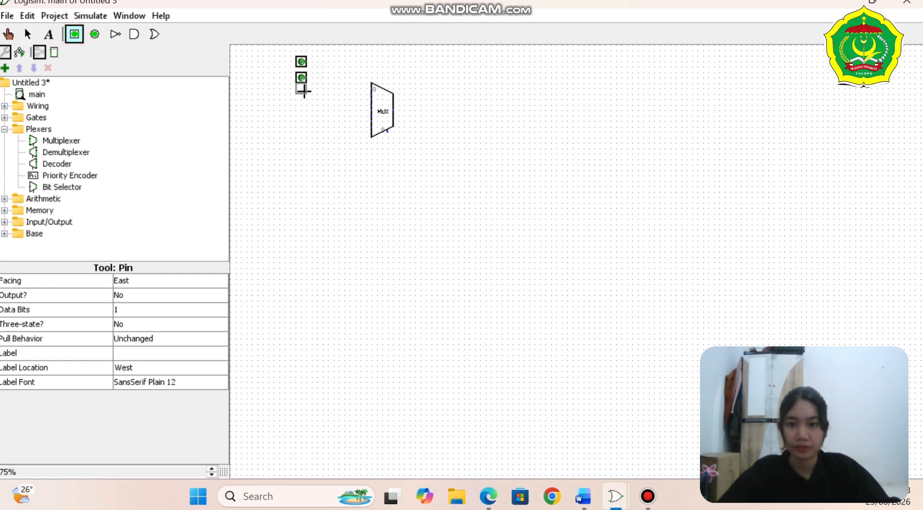
pyautogui.click(304, 92)
pyautogui.click(75, 34)
pyautogui.click(300, 111)
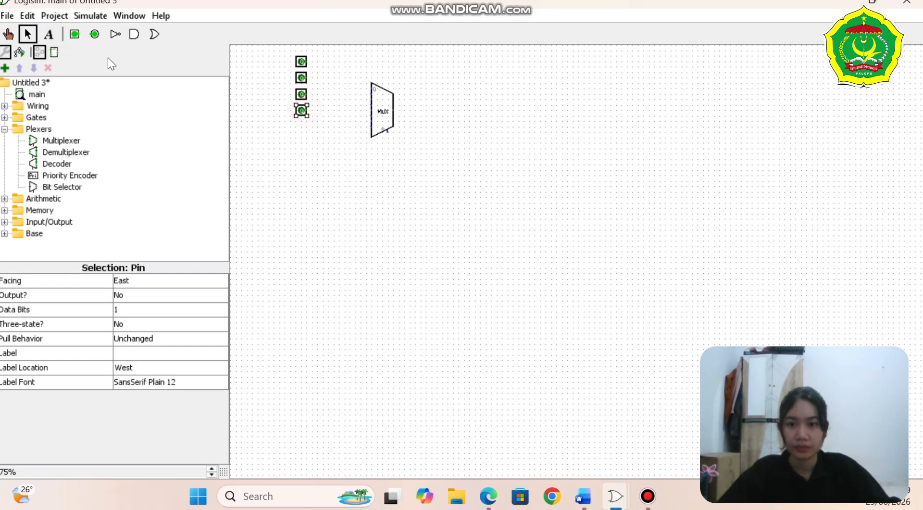
pyautogui.click(75, 35)
pyautogui.click(303, 126)
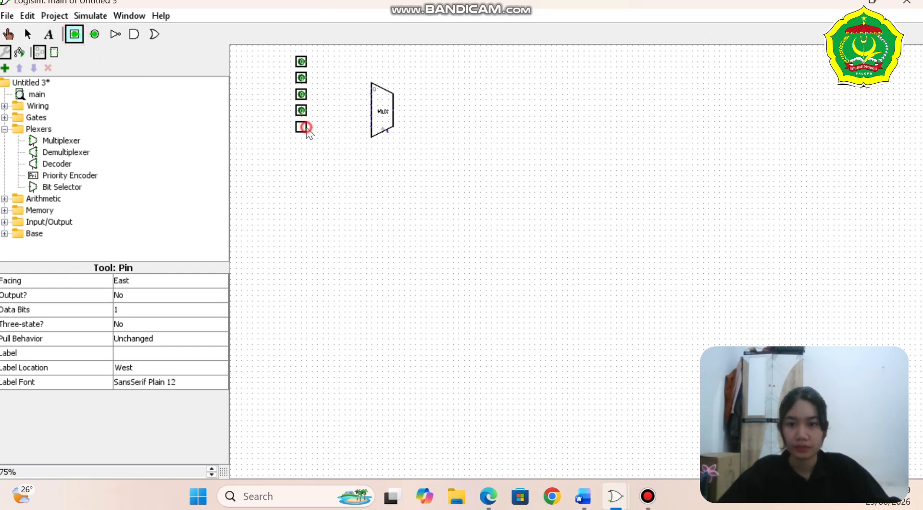
pyautogui.click(75, 34)
pyautogui.click(303, 143)
pyautogui.click(76, 34)
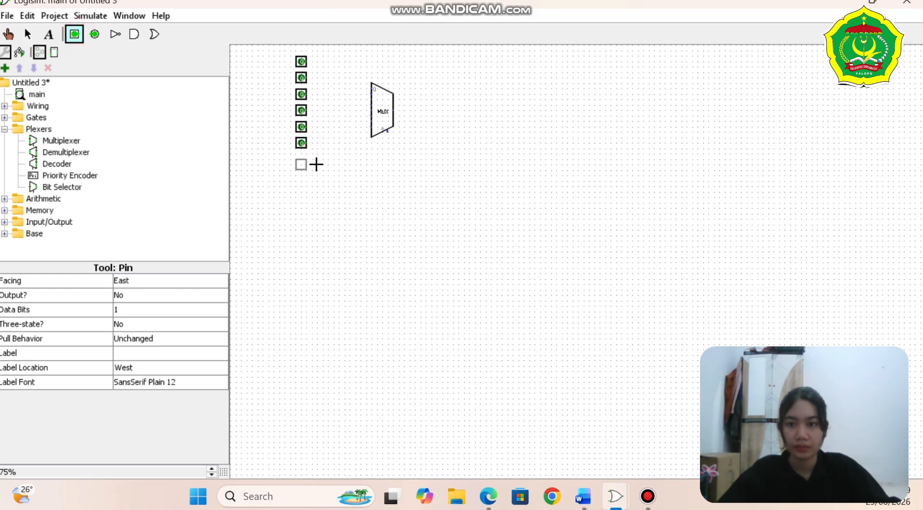
pyautogui.click(303, 160)
pyautogui.click(75, 35)
pyautogui.click(303, 175)
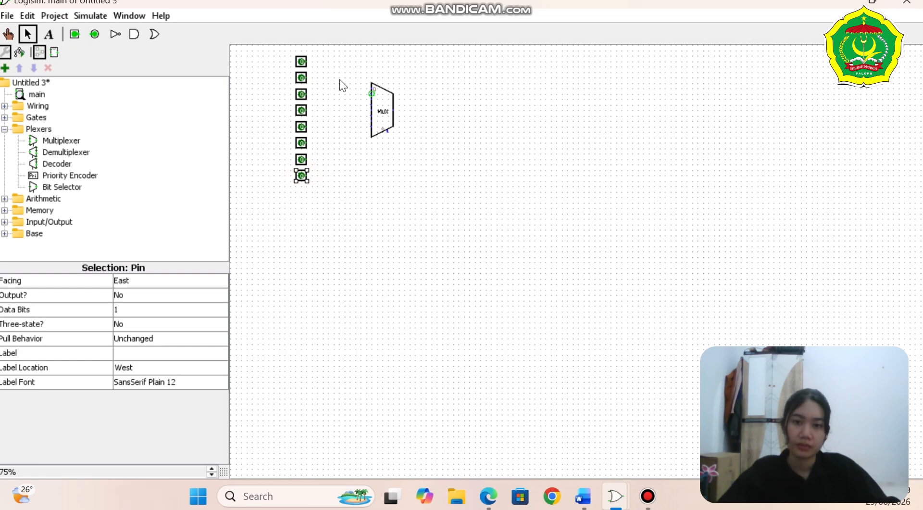
# - Move the multiplexer slightly further from the pin column and wire the first four input pins to its first four data inputs
pyautogui.click(382, 107)
pyautogui.moveTo(382, 107); pyautogui.dragTo(397, 115)
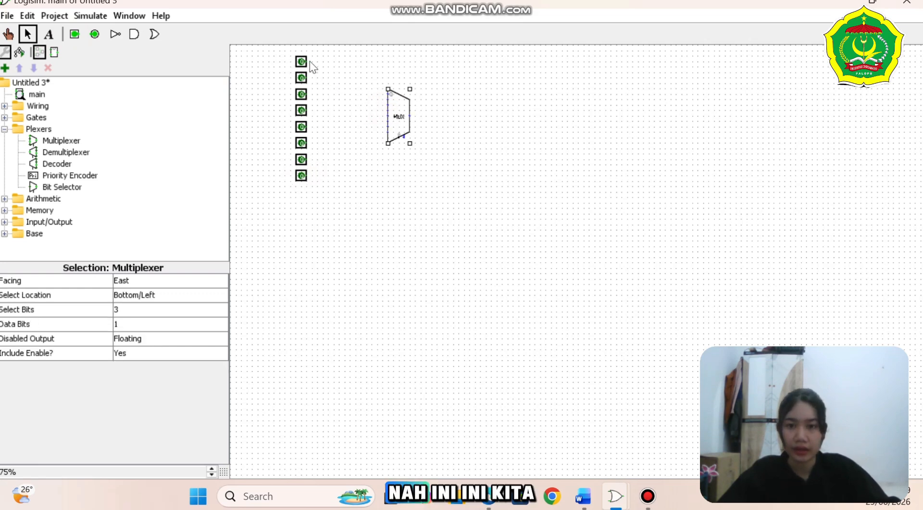
pyautogui.click(307, 62)
pyautogui.moveTo(307, 63); pyautogui.dragTo(383, 94)
pyautogui.click(382, 92)
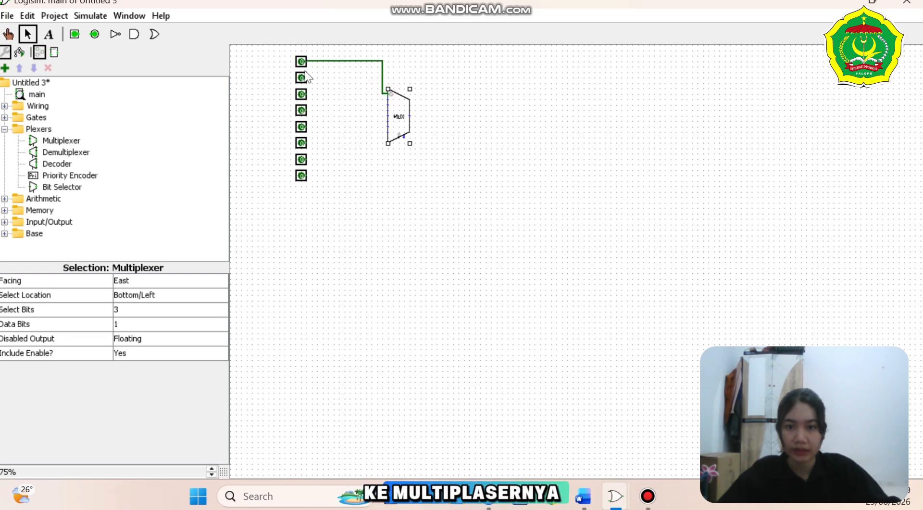
pyautogui.moveTo(307, 77); pyautogui.dragTo(347, 85)
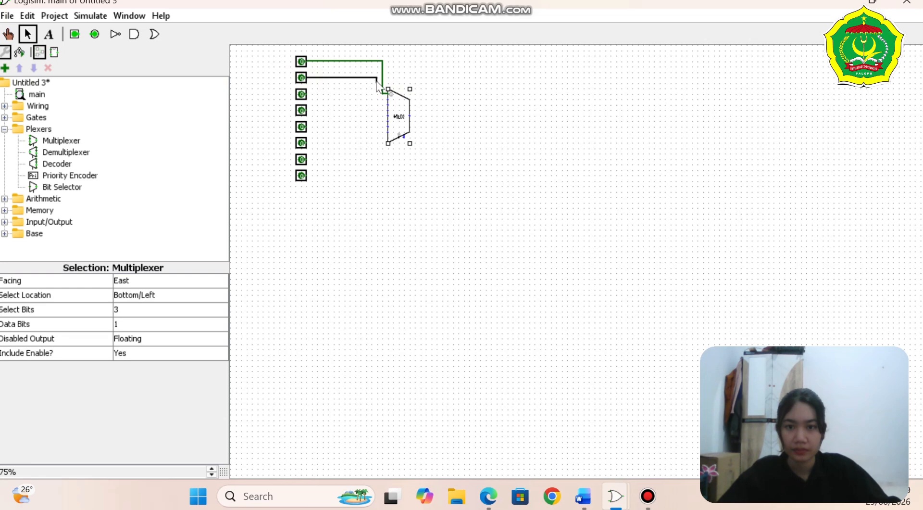
pyautogui.moveTo(378, 82); pyautogui.dragTo(380, 105)
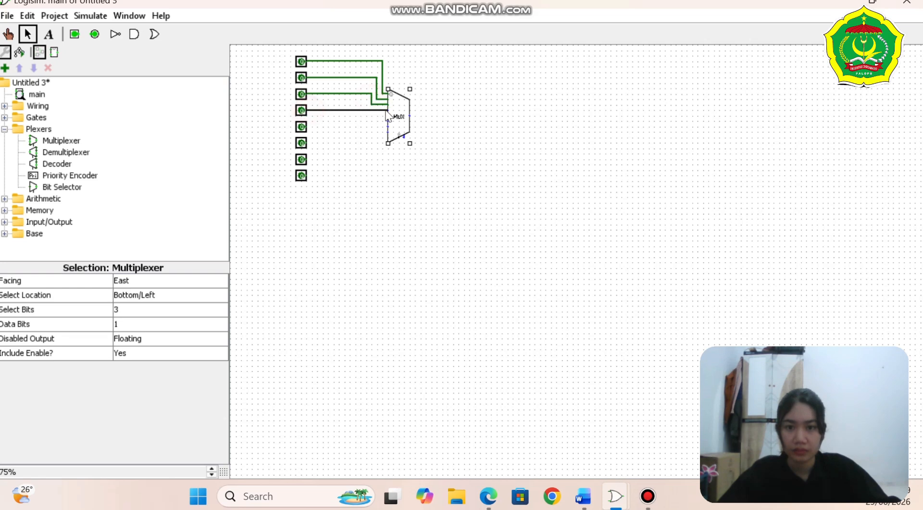
pyautogui.moveTo(387, 110); pyautogui.dragTo(388, 110)
# - Wire the fifth input pin to the multiplexer's fifth data input, deleting the misrouted segments and rerouting the bend
pyautogui.moveTo(383, 115); pyautogui.dragTo(387, 116)
pyautogui.moveTo(372, 116); pyautogui.dragTo(367, 116)
pyautogui.click(372, 117)
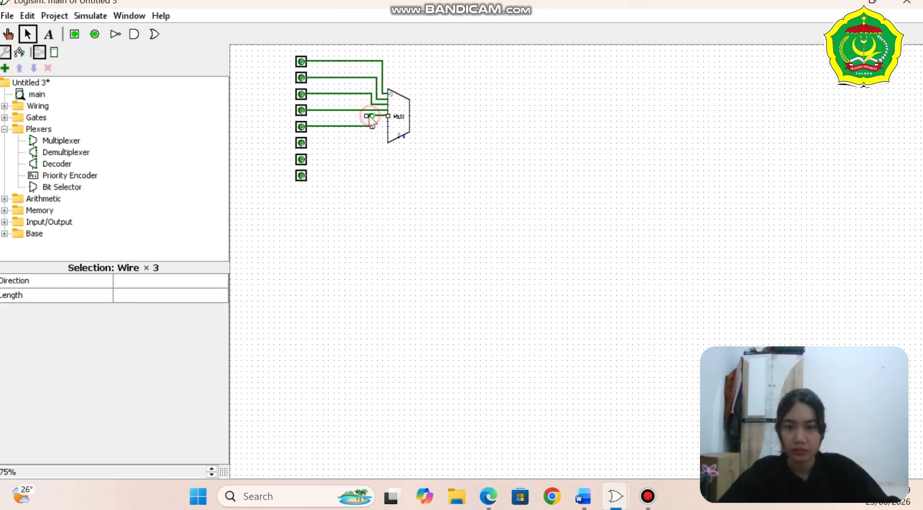
pyautogui.press('Delete')
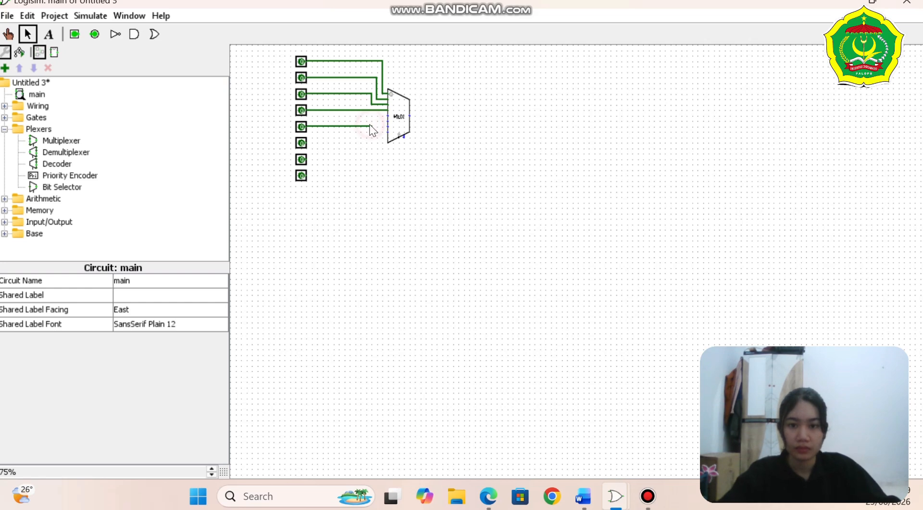
pyautogui.moveTo(371, 126); pyautogui.dragTo(366, 123)
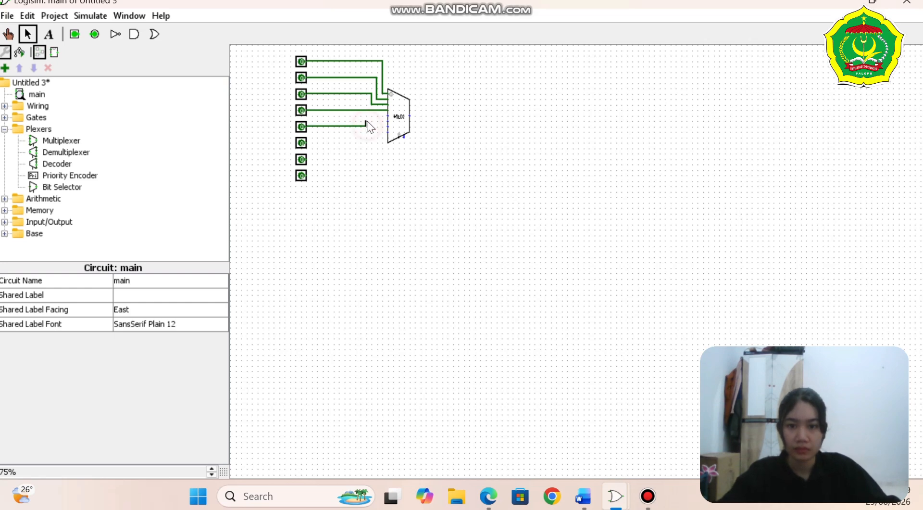
pyautogui.moveTo(367, 116); pyautogui.dragTo(385, 117)
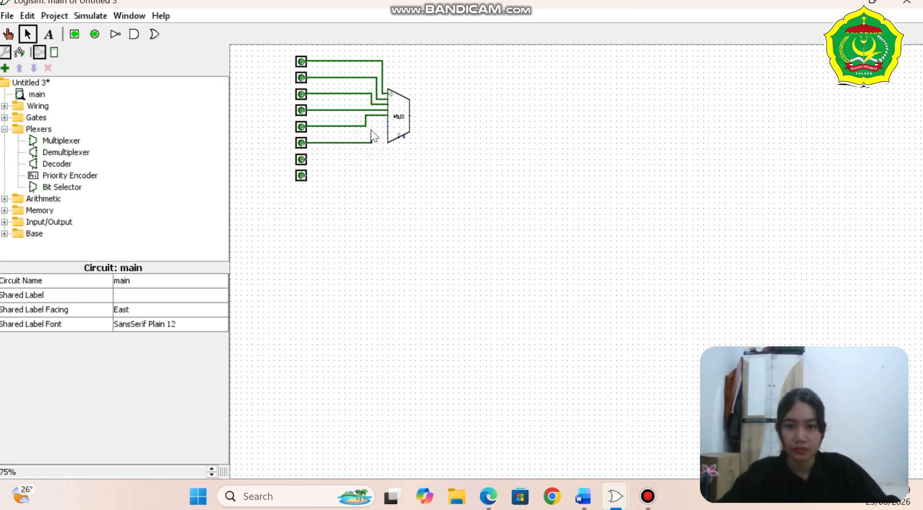
# - Wire the sixth, seventh and eighth input pins to the multiplexer's remaining data inputs without crossing wires
pyautogui.moveTo(373, 124); pyautogui.dragTo(383, 123)
pyautogui.moveTo(378, 162); pyautogui.dragTo(383, 132)
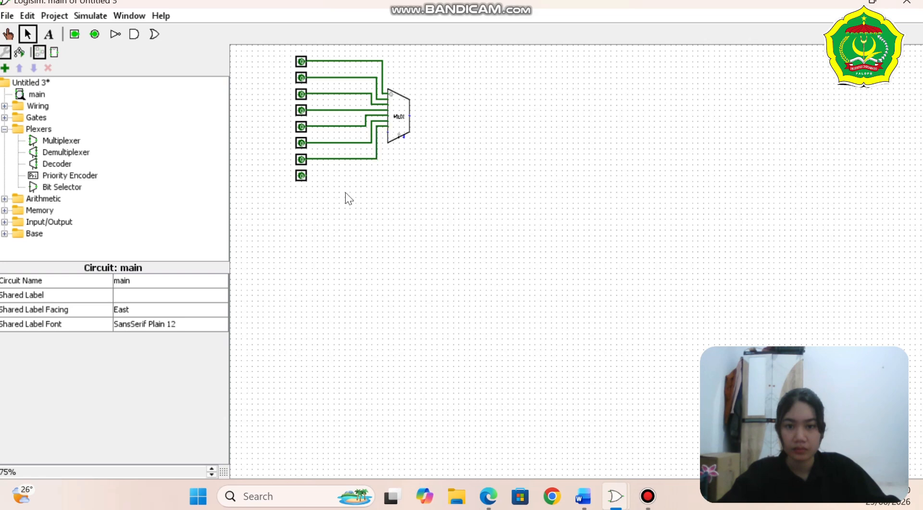
pyautogui.moveTo(308, 175); pyautogui.dragTo(386, 133)
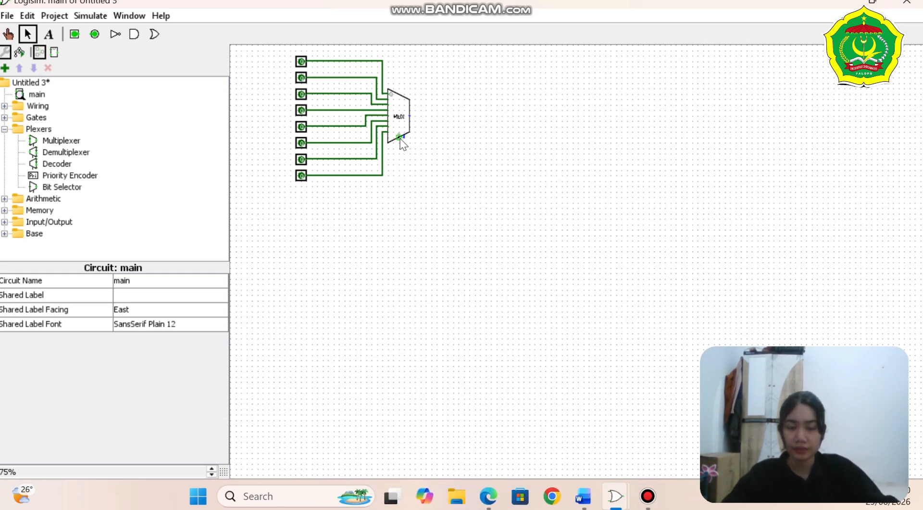
# - Run a wire down from the multiplexer's select input and place an input pin with 3 data bits at its end
pyautogui.moveTo(399, 137); pyautogui.dragTo(398, 186)
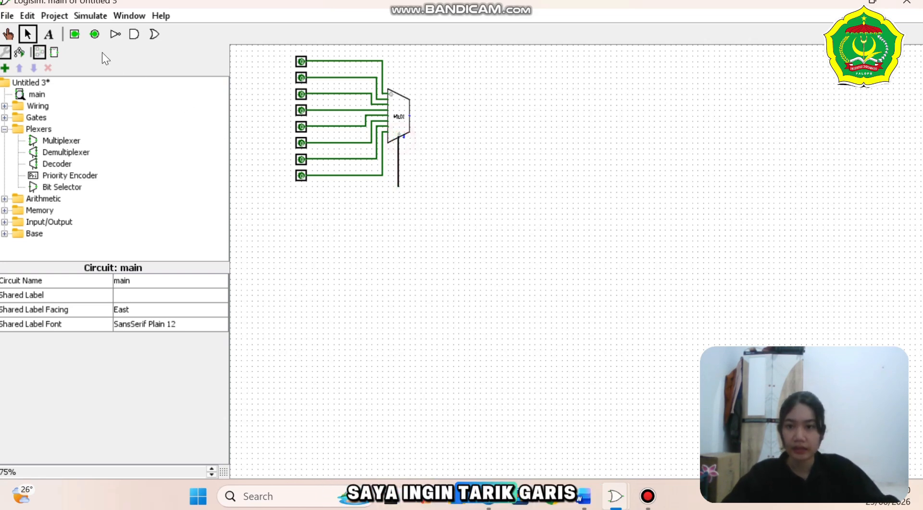
pyautogui.click(74, 34)
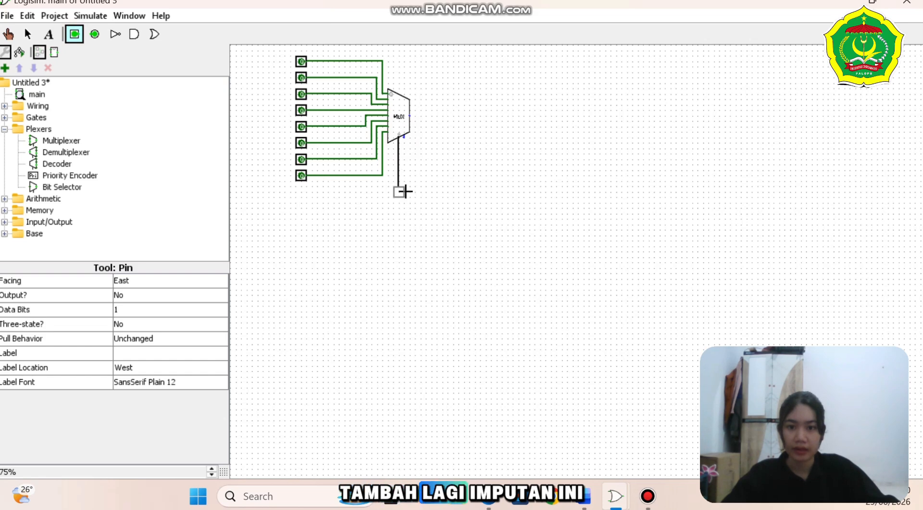
pyautogui.click(405, 192)
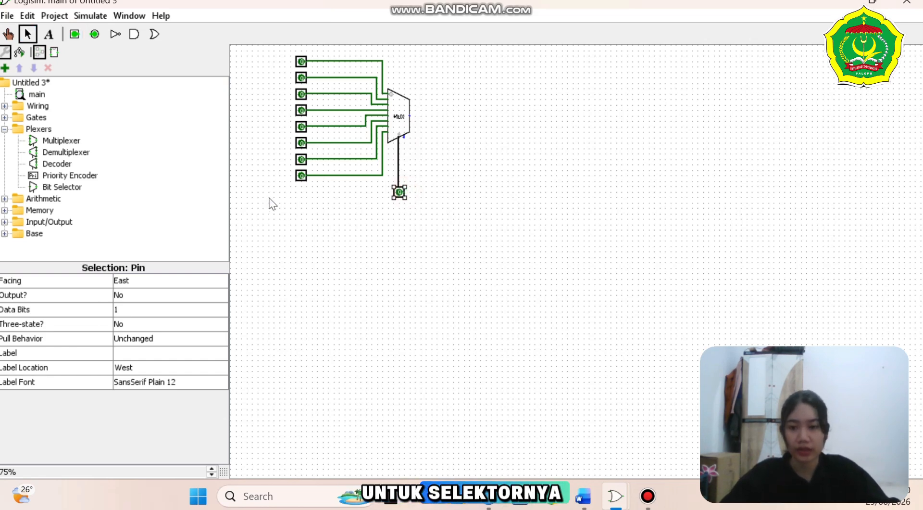
pyautogui.click(130, 311)
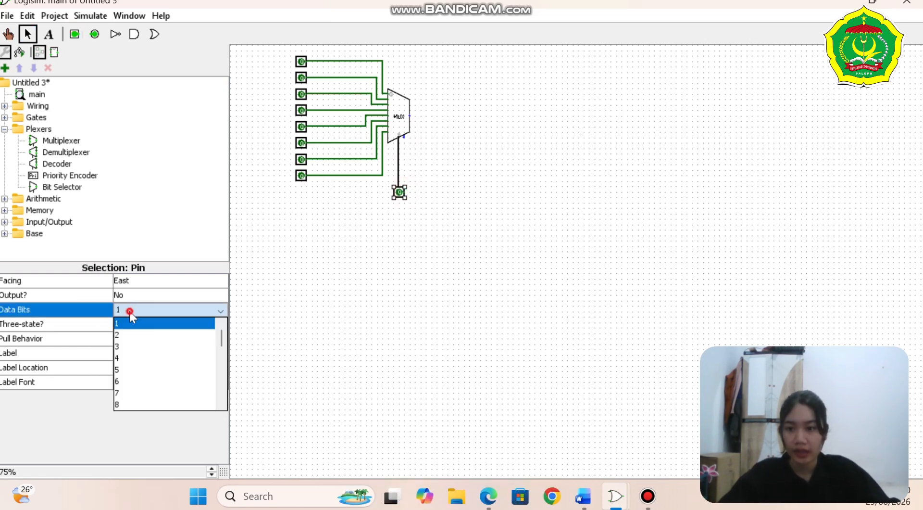
pyautogui.click(142, 346)
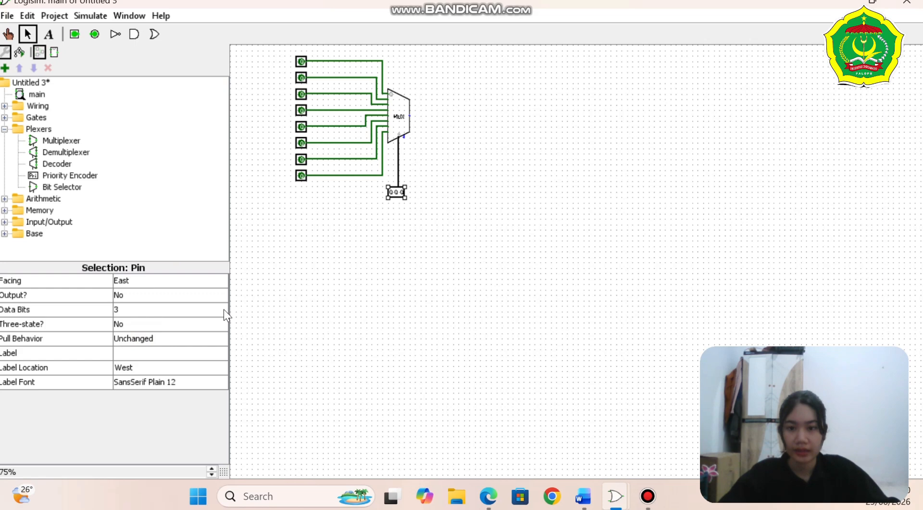
# - Set the select pin's facing and label location to North and move it back onto the end of the select wire
pyautogui.click(150, 284)
pyautogui.click(145, 293)
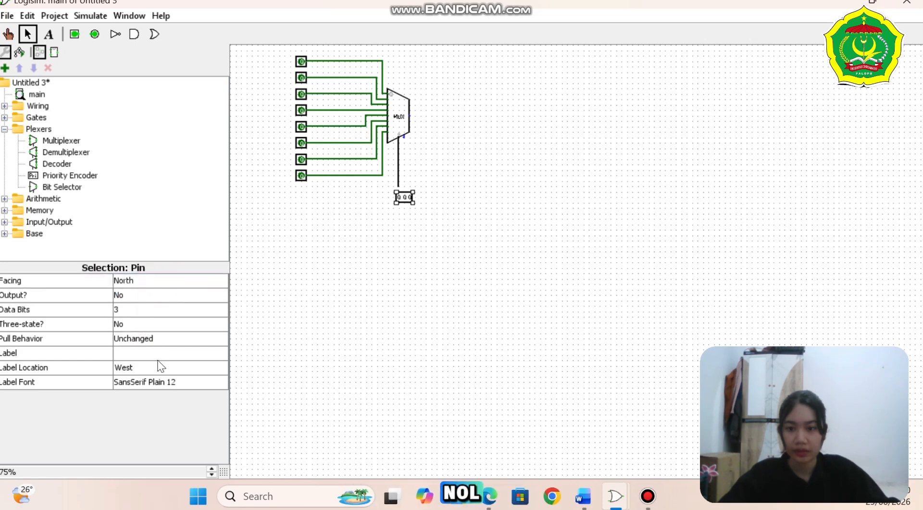
pyautogui.click(158, 368)
pyautogui.click(139, 380)
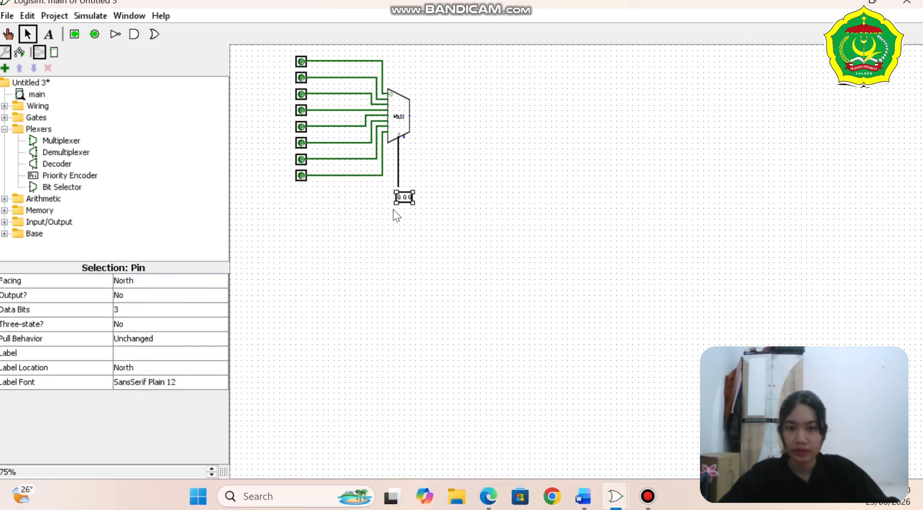
pyautogui.moveTo(404, 198); pyautogui.dragTo(399, 192)
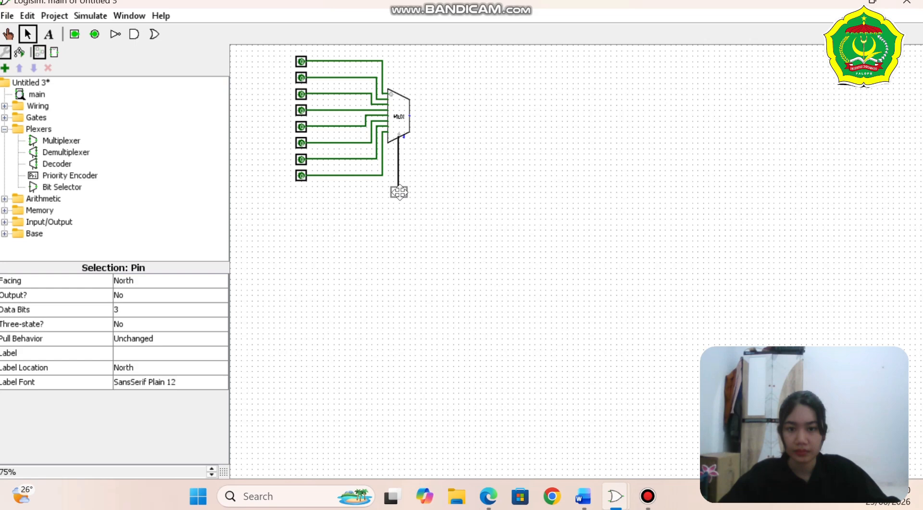
pyautogui.click(423, 181)
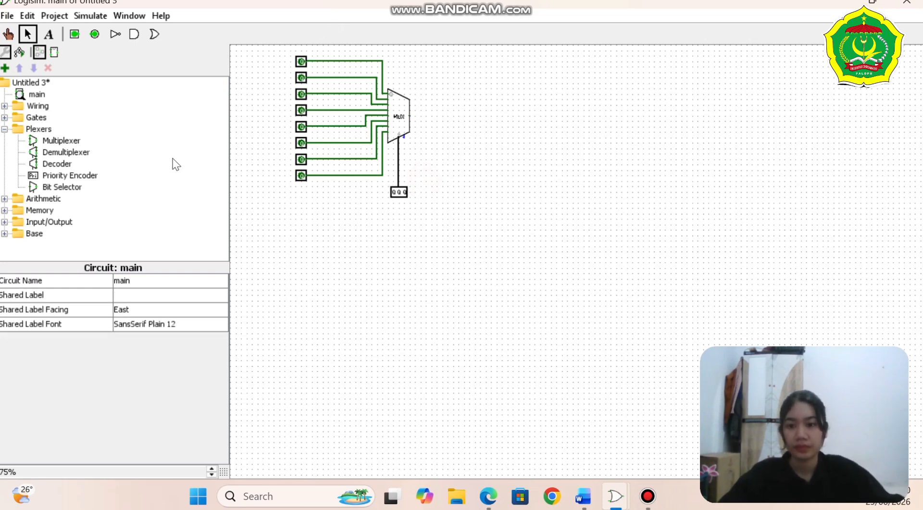
pyautogui.click(398, 193)
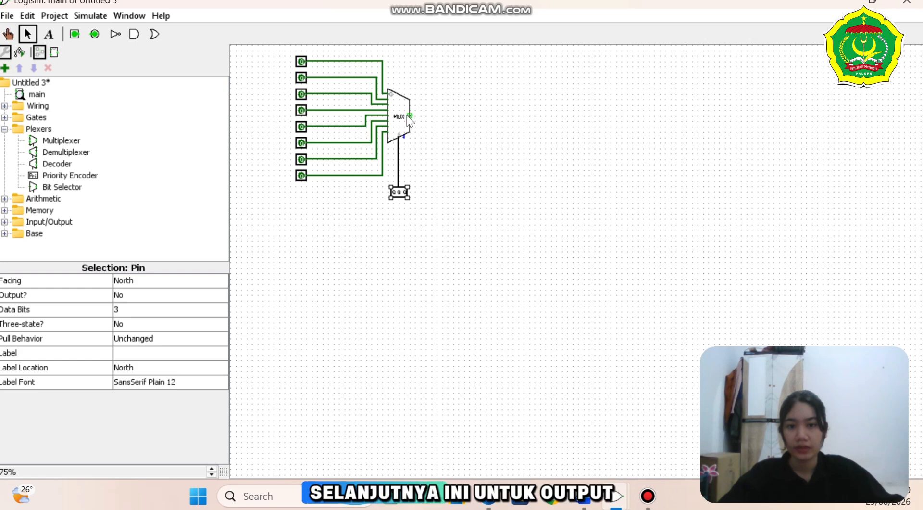
# - Draw a wire out of the multiplexer's output and attach an LED to its end
pyautogui.moveTo(410, 115); pyautogui.dragTo(439, 116)
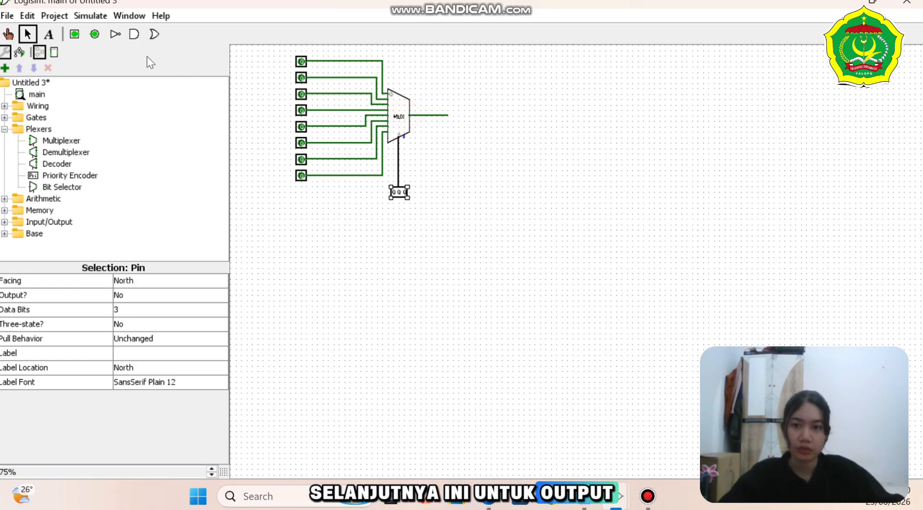
pyautogui.click(51, 223)
pyautogui.click(56, 224)
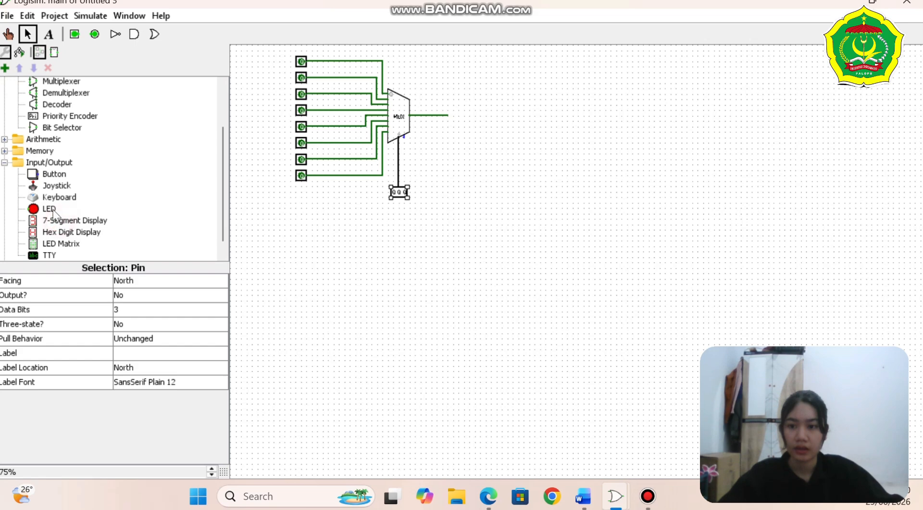
pyautogui.click(50, 209)
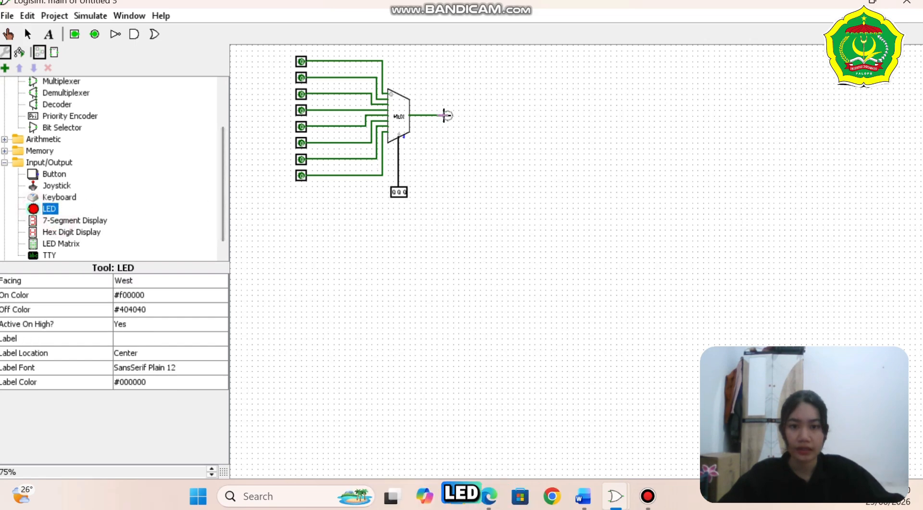
pyautogui.click(448, 114)
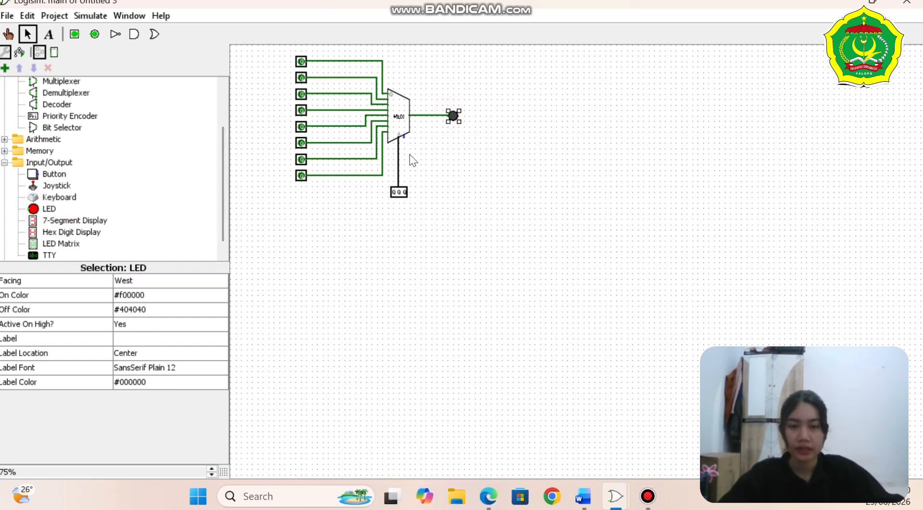
pyautogui.click(429, 159)
# - Add the text labels D0, D1, D2, D3 and D4 beside the first five input pins
pyautogui.click(49, 33)
pyautogui.click(292, 62)
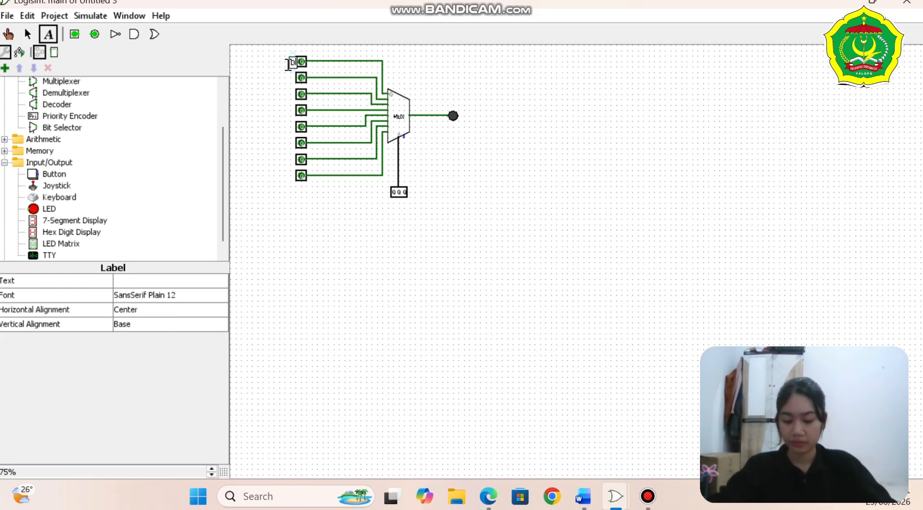
pyautogui.write('D0')
pyautogui.click(286, 78)
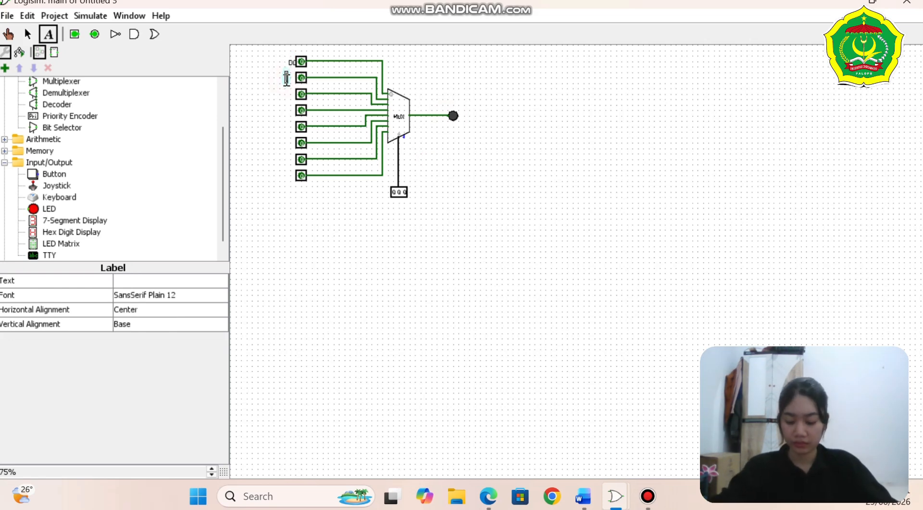
pyautogui.write('D1')
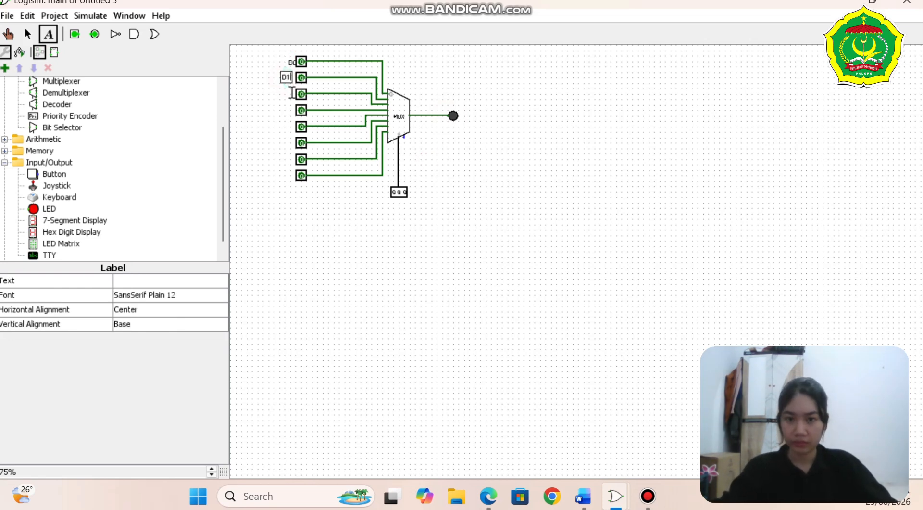
pyautogui.click(291, 94)
pyautogui.write('D')
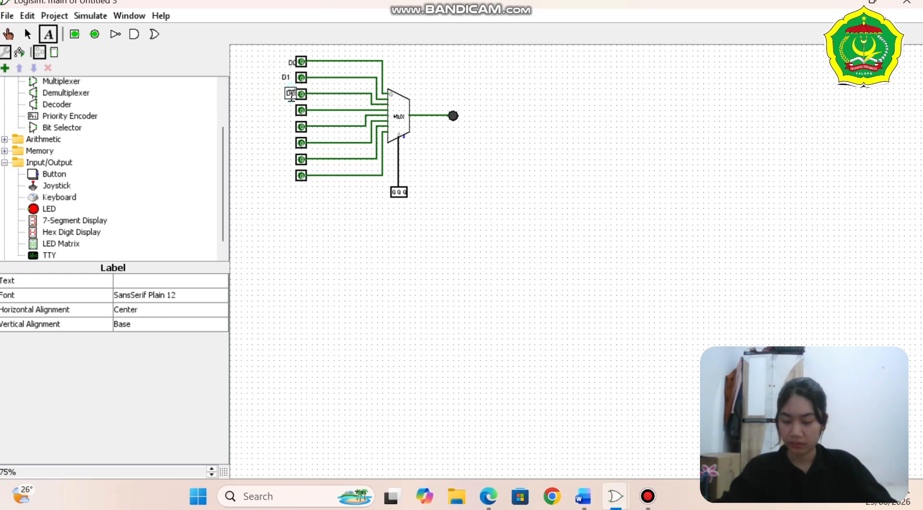
pyautogui.write('2')
pyautogui.click(291, 108)
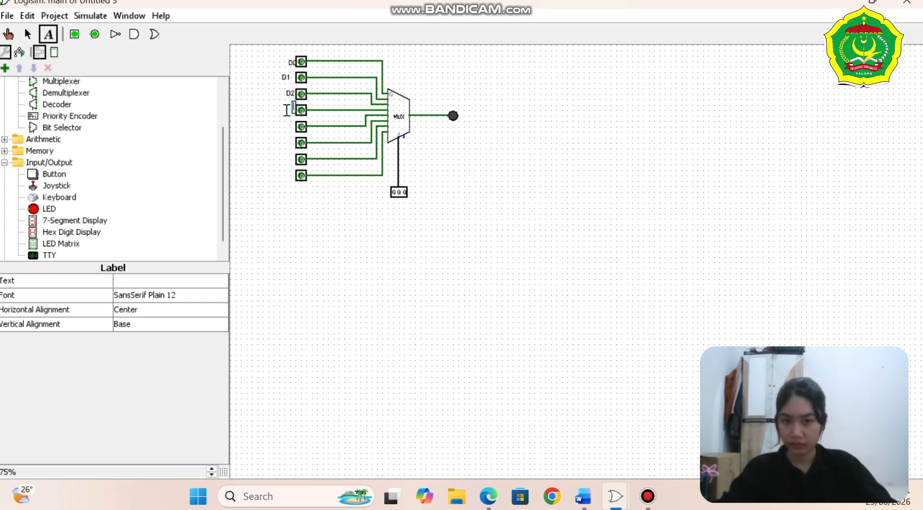
pyautogui.click(289, 109)
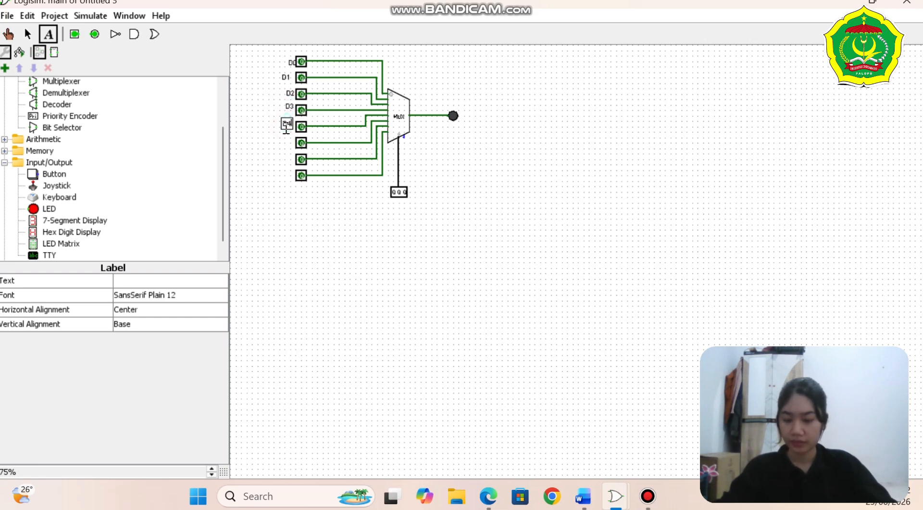
# - Label the last three input pins D5, D6 and D7, the select pin S and the output LED Y
pyautogui.click(288, 141)
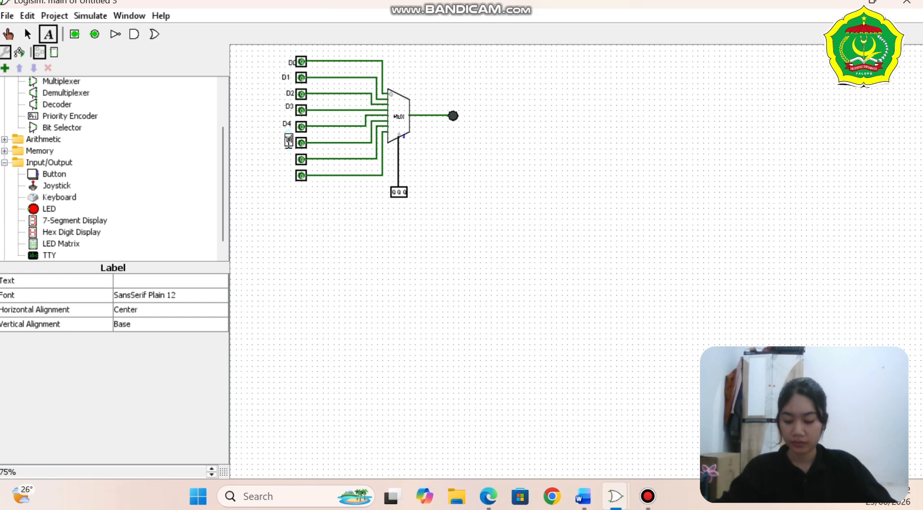
pyautogui.write('D5')
pyautogui.click(291, 157)
pyautogui.write('D6')
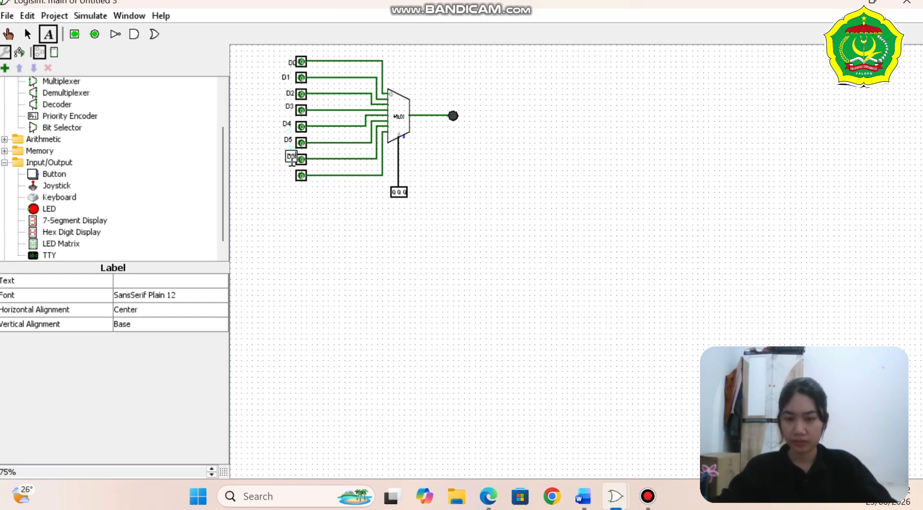
pyautogui.click(293, 176)
pyautogui.write('D7')
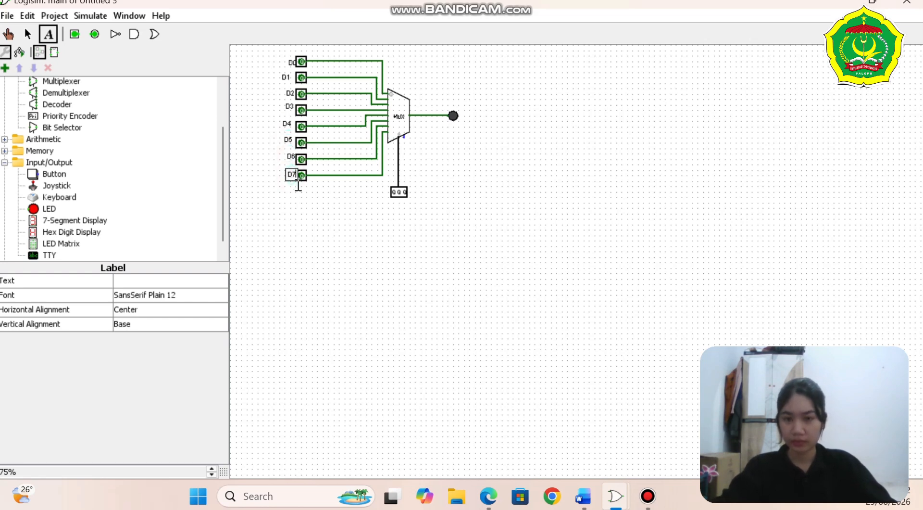
pyautogui.click(398, 204)
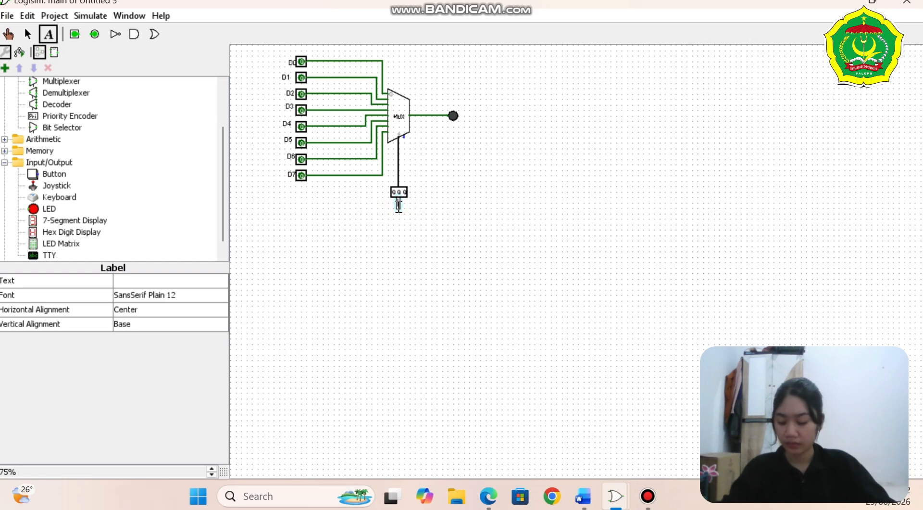
pyautogui.click(456, 106)
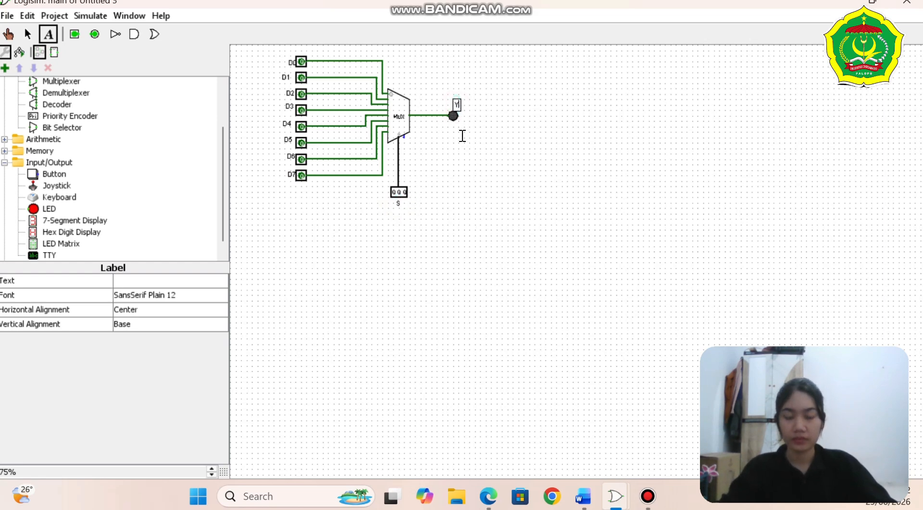
# - Simulate the first two channels: drive D0 high with selector S at 000, and only D1 high with S at 001
pyautogui.click(462, 135)
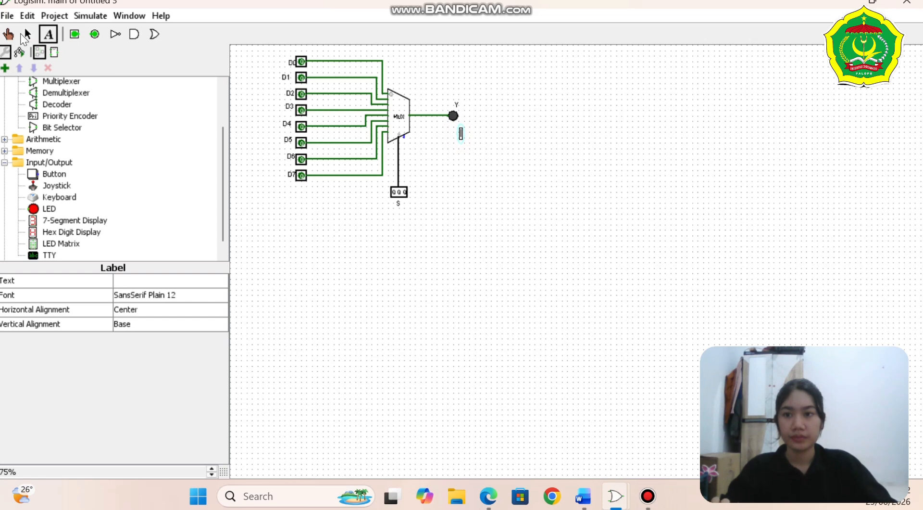
pyautogui.click(9, 33)
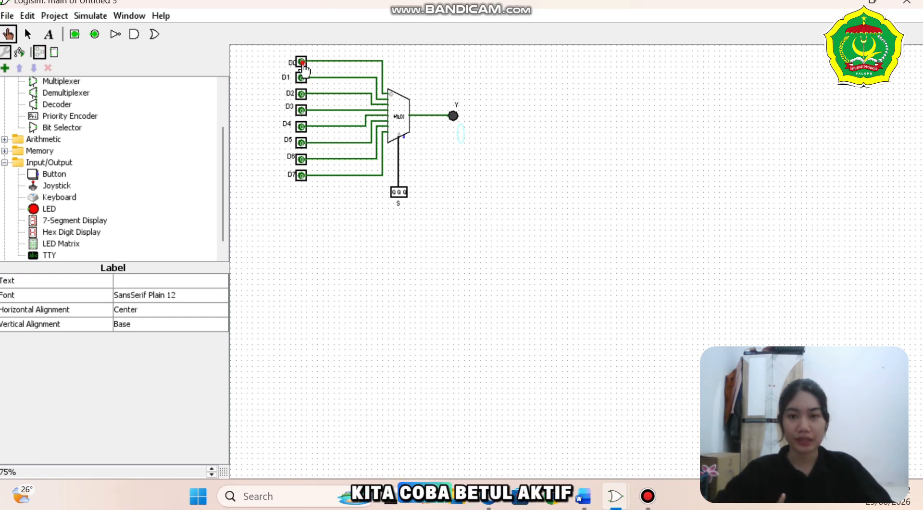
pyautogui.click(303, 66)
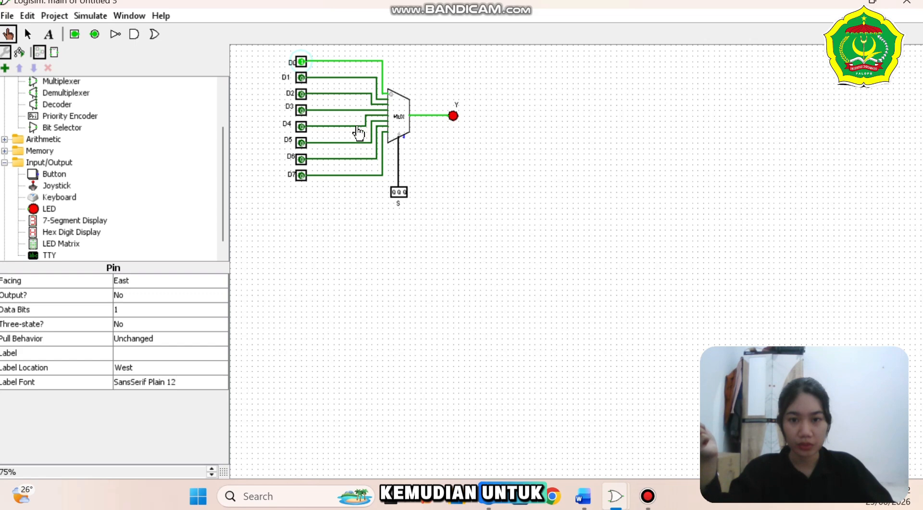
pyautogui.click(405, 193)
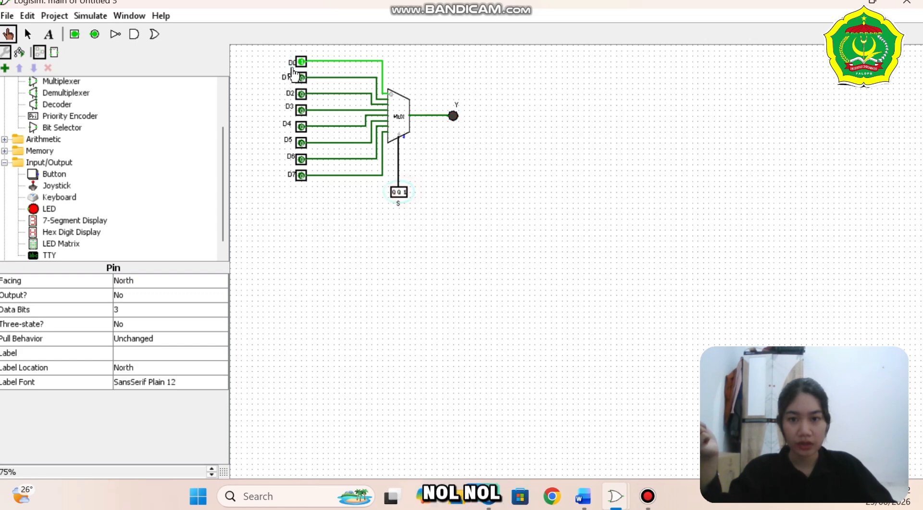
pyautogui.click(302, 63)
pyautogui.click(299, 78)
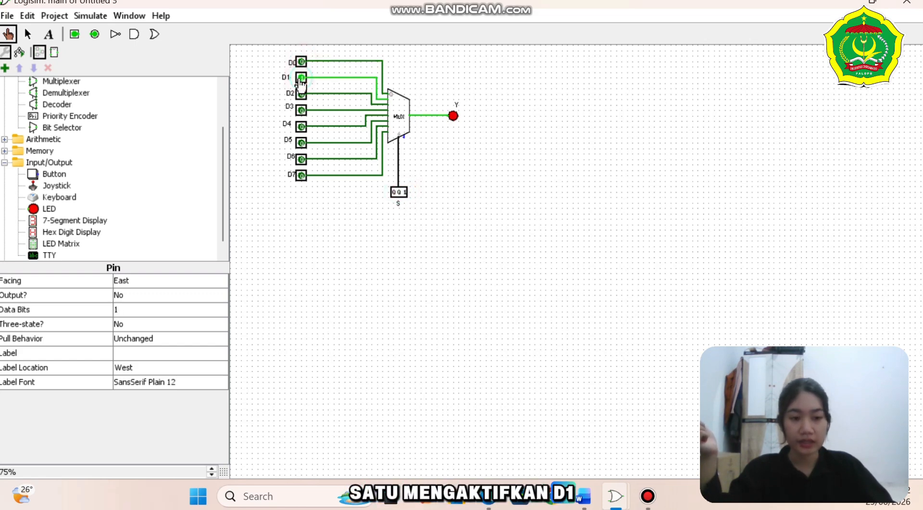
# - Simulate channels D2 and D3: drive only D2 high with selector S at 010, and only D3 high at 011
pyautogui.click(399, 192)
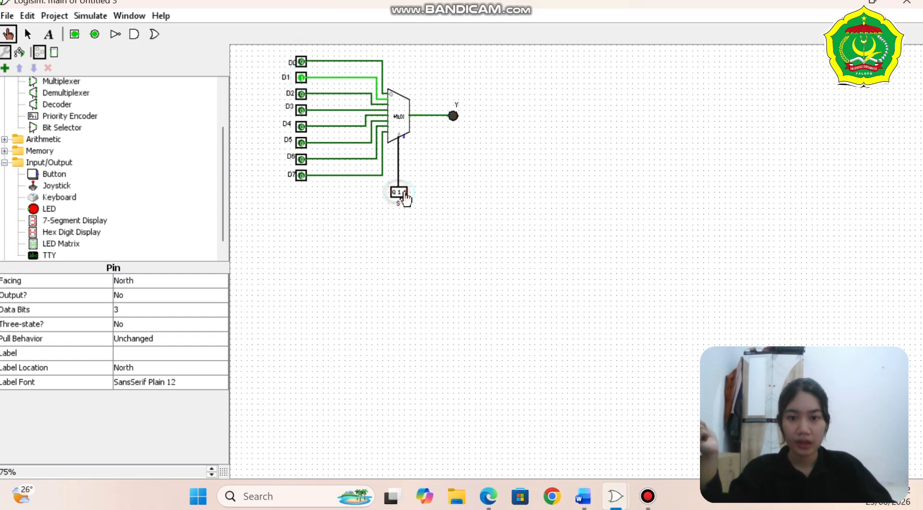
pyautogui.click(404, 191)
pyautogui.click(301, 94)
pyautogui.click(301, 78)
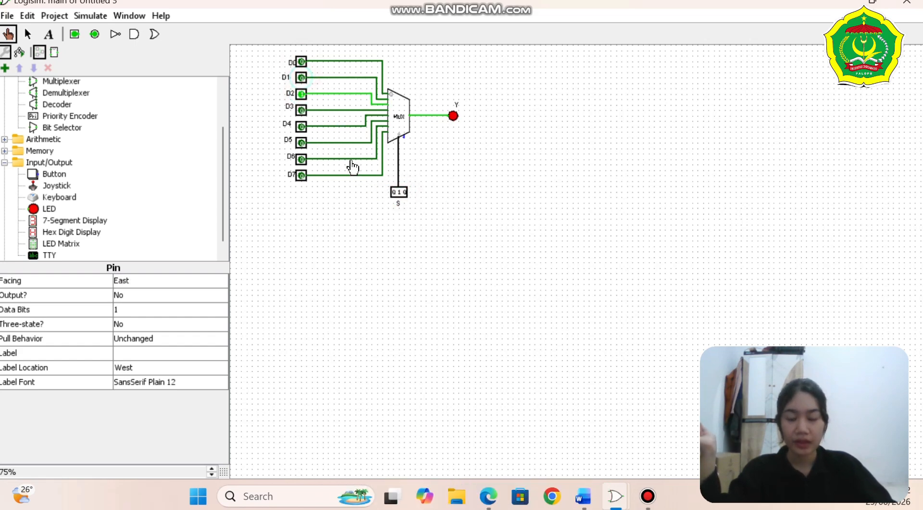
pyautogui.click(301, 93)
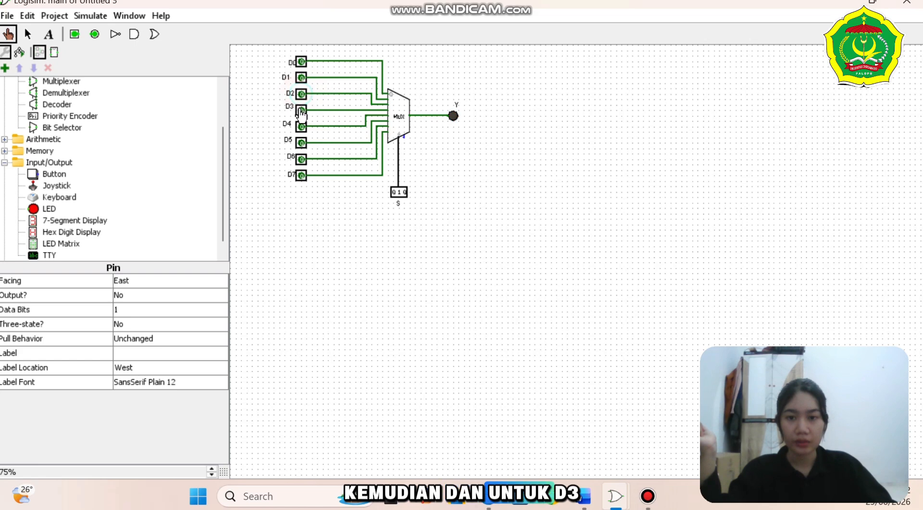
pyautogui.click(302, 110)
pyautogui.click(405, 193)
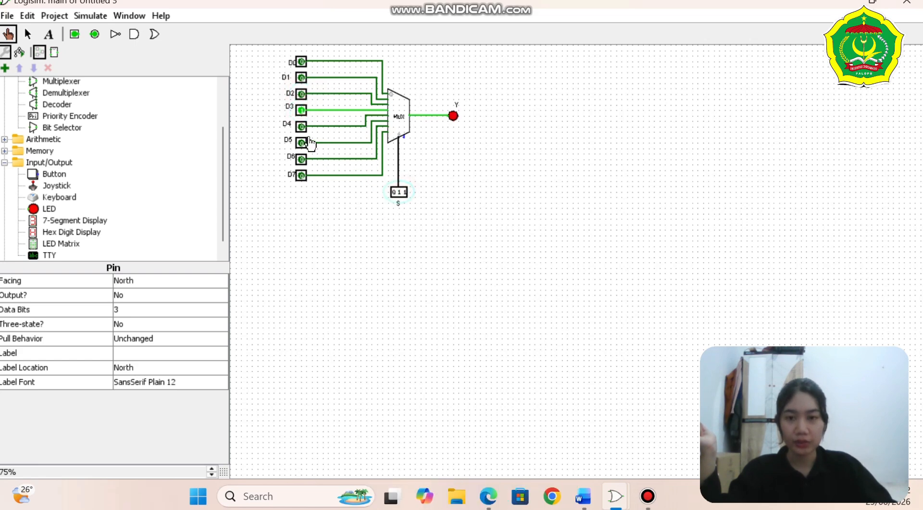
# - Simulate channels D4 and D5: drive only D4 high with selector S at 100, and only D5 high at 101
pyautogui.click(301, 126)
pyautogui.click(301, 110)
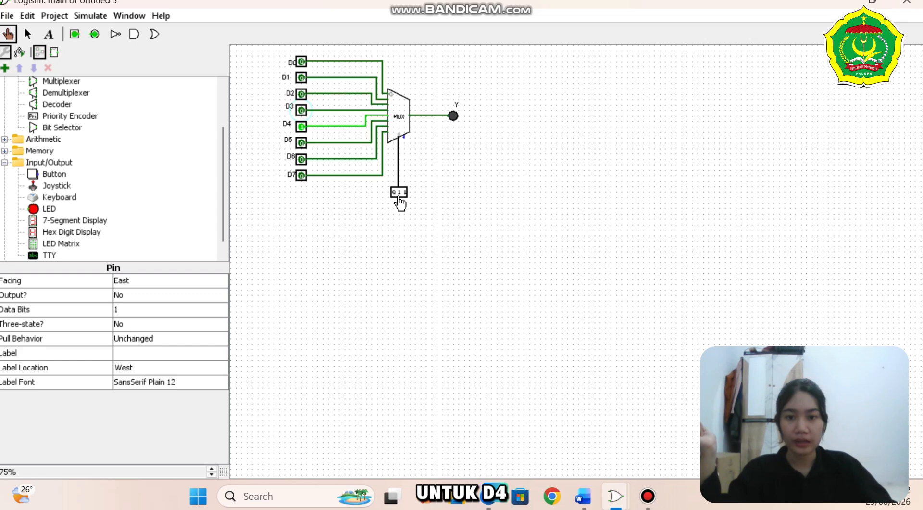
pyautogui.click(397, 194)
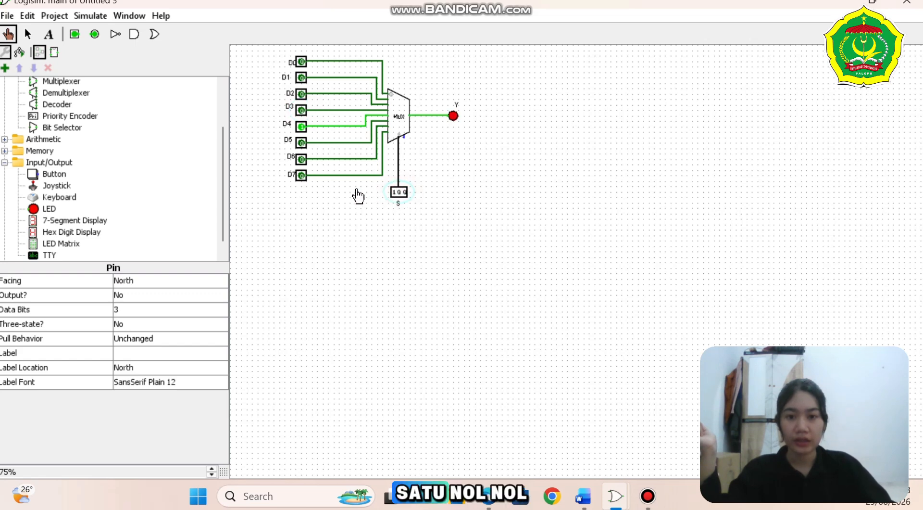
pyautogui.click(302, 127)
pyautogui.click(301, 143)
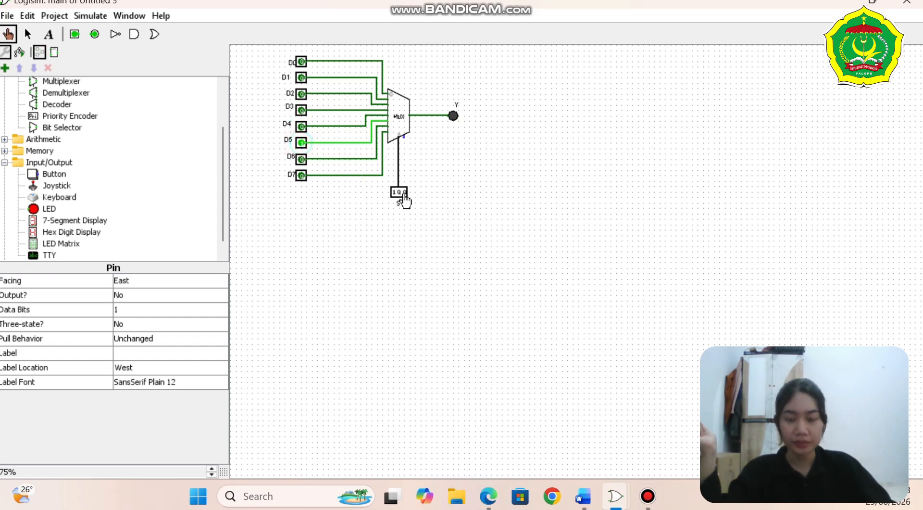
pyautogui.click(405, 193)
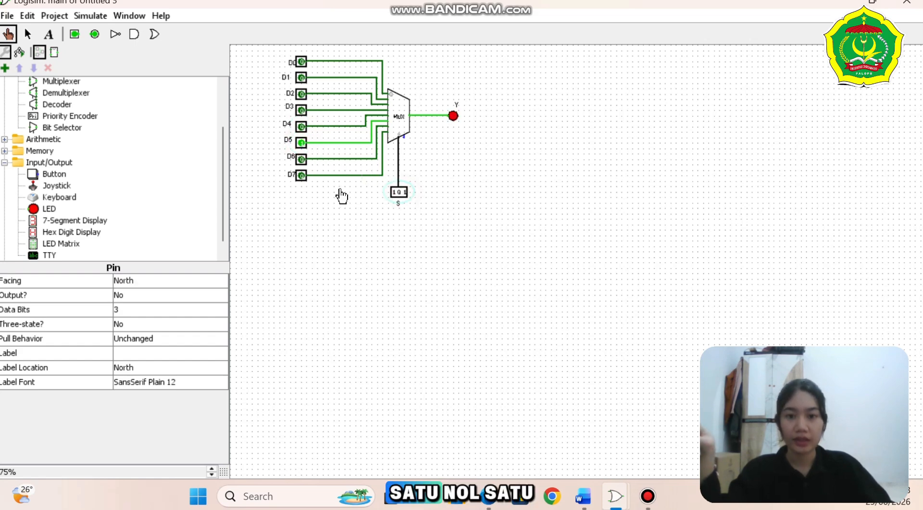
# - Simulate the last channels: switch D5 off, drive D6 high with selector S at 110, and drive D7 high with S at 111
pyautogui.click(301, 142)
pyautogui.click(301, 160)
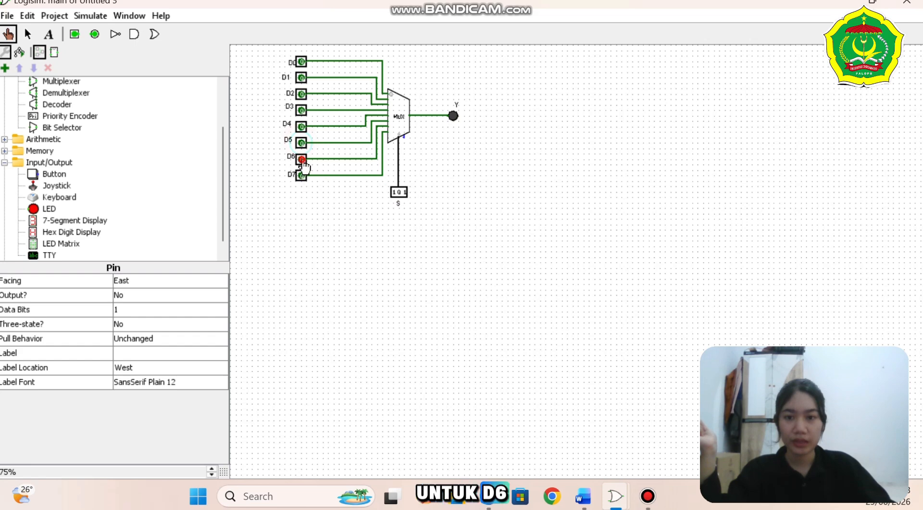
pyautogui.click(399, 192)
pyautogui.click(405, 192)
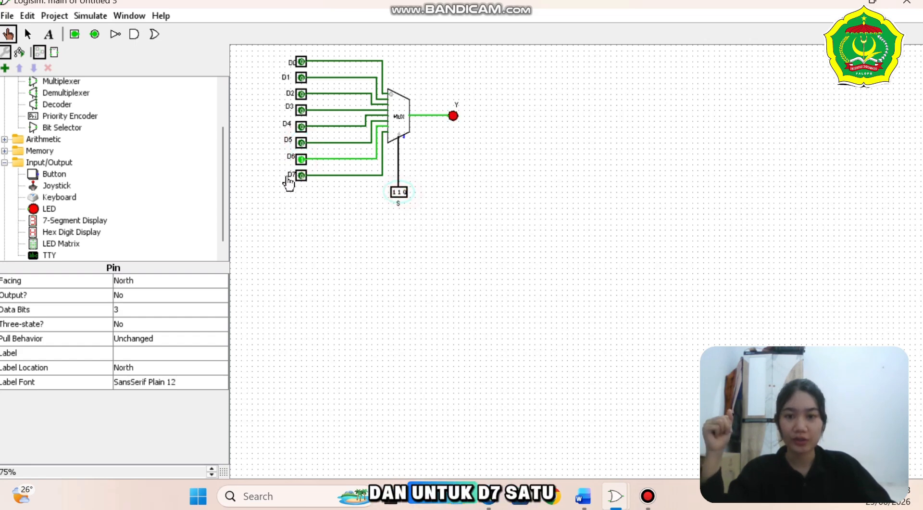
pyautogui.click(301, 175)
pyautogui.click(404, 193)
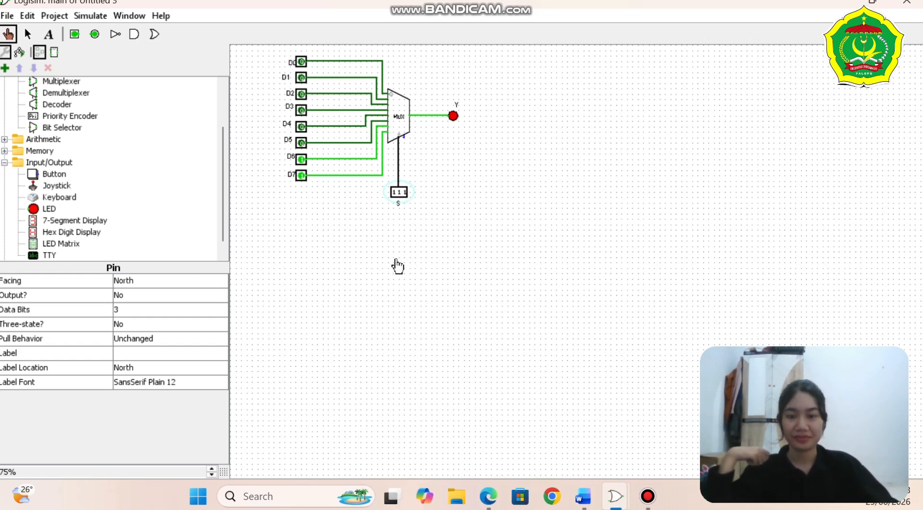
pyautogui.moveTo(877, 361); pyautogui.dragTo(177, 368)
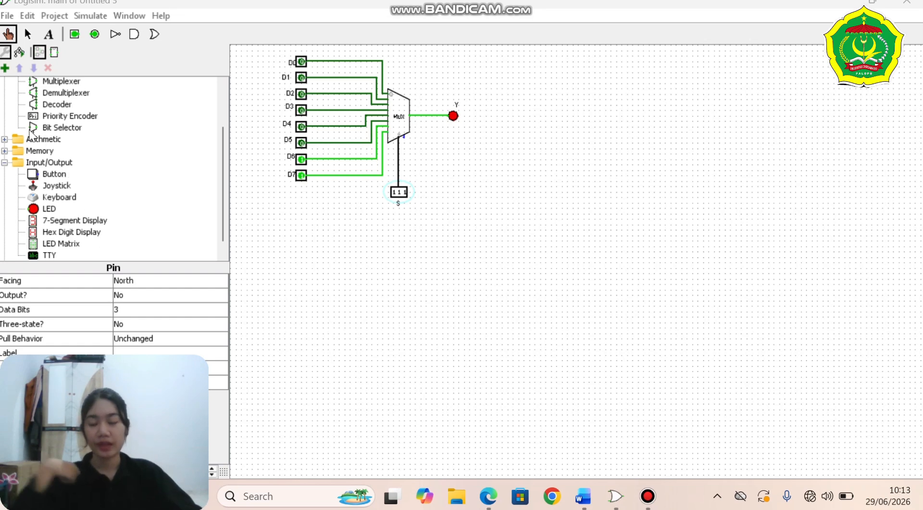
# - Place an AND gate from the Gates library in the empty canvas area below and to the right of the multiplexer circuit
pyautogui.scroll(3, 111, 164)
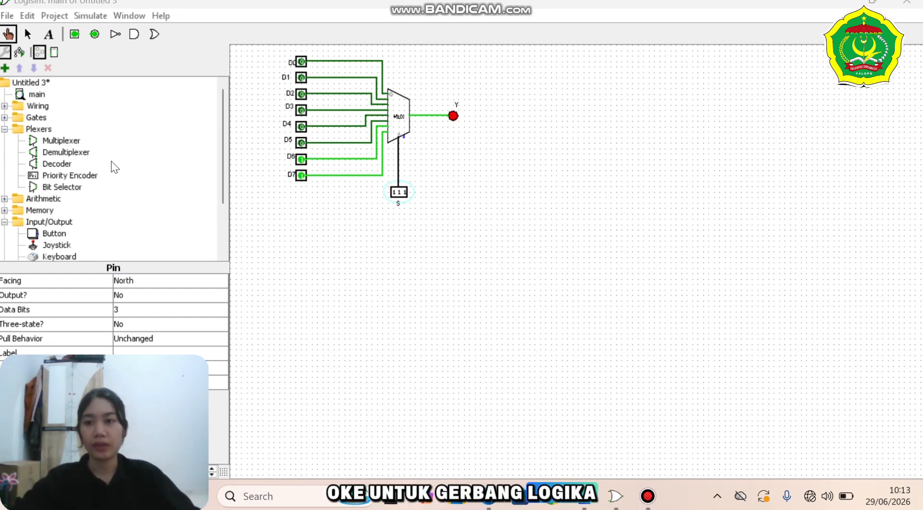
pyautogui.doubleClick(32, 117)
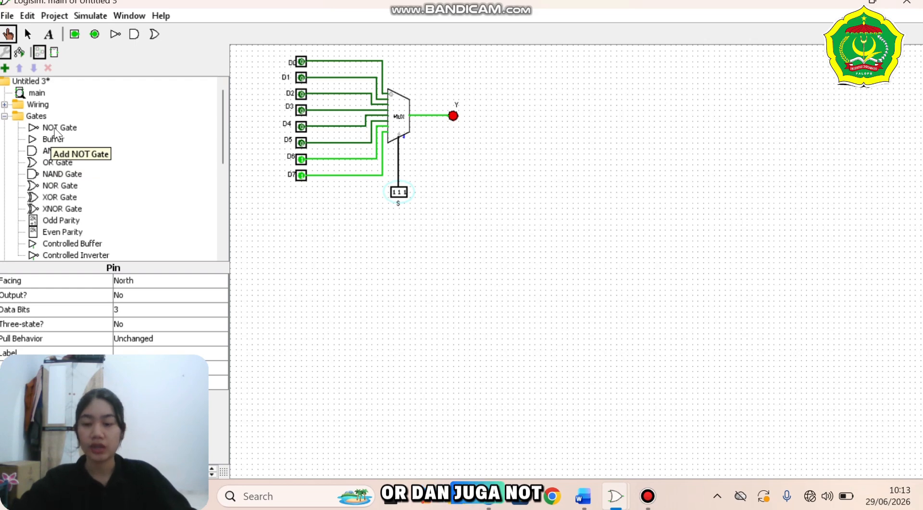
pyautogui.click(57, 153)
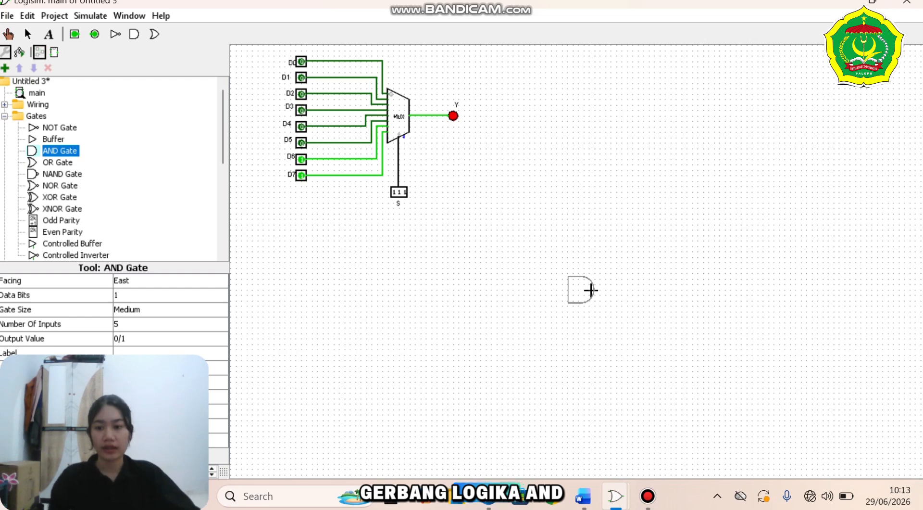
pyautogui.click(591, 306)
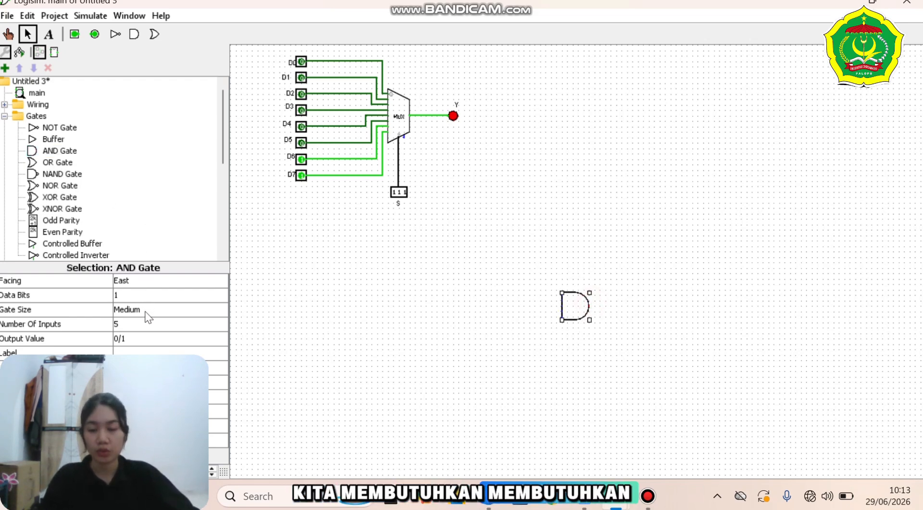
# - Set the new AND gate's number of inputs to 4, leaving its data bits at 1
pyautogui.click(126, 324)
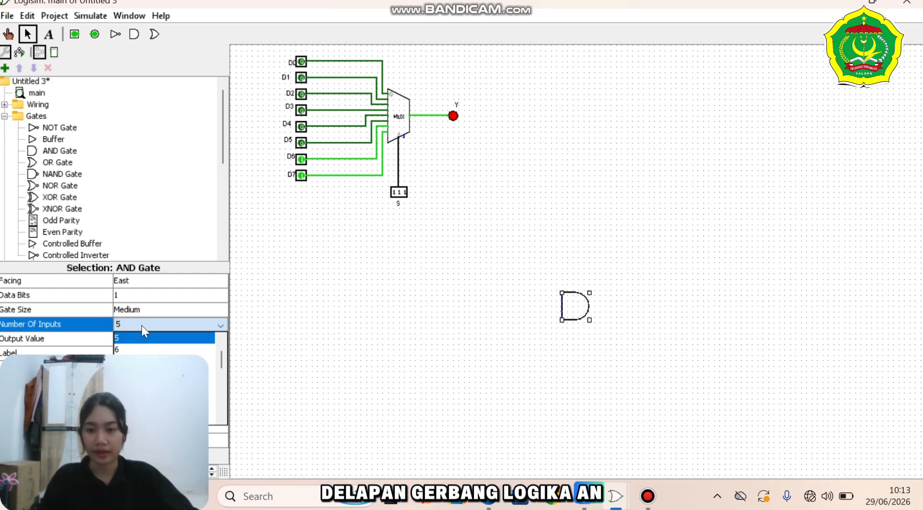
pyautogui.click(144, 295)
pyautogui.click(144, 295)
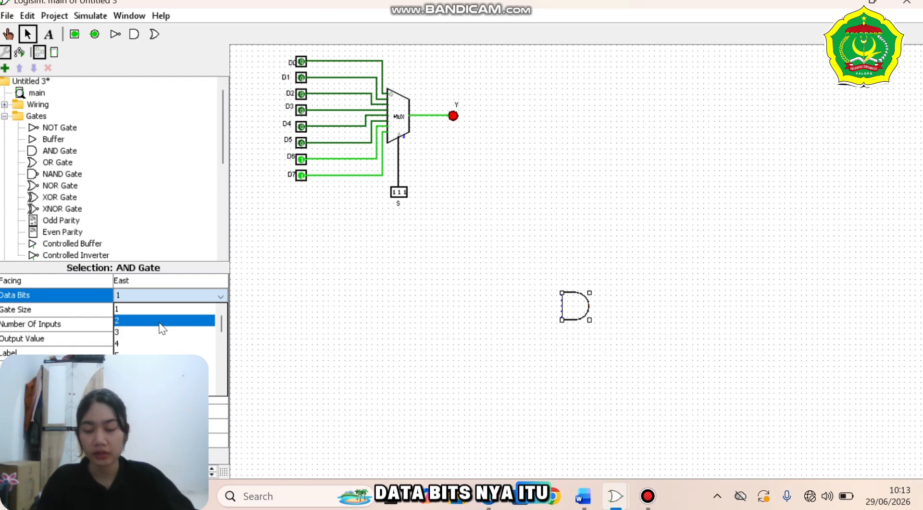
pyautogui.click(224, 297)
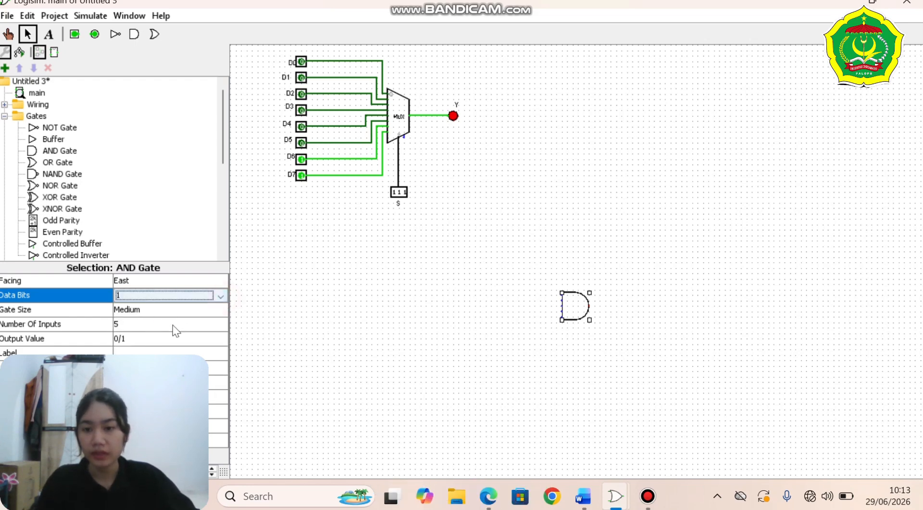
pyautogui.click(179, 324)
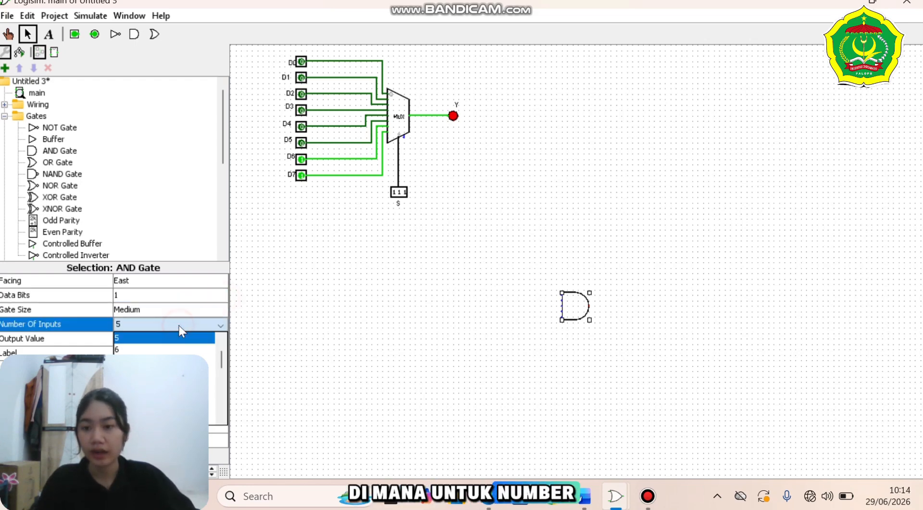
pyautogui.click(221, 362)
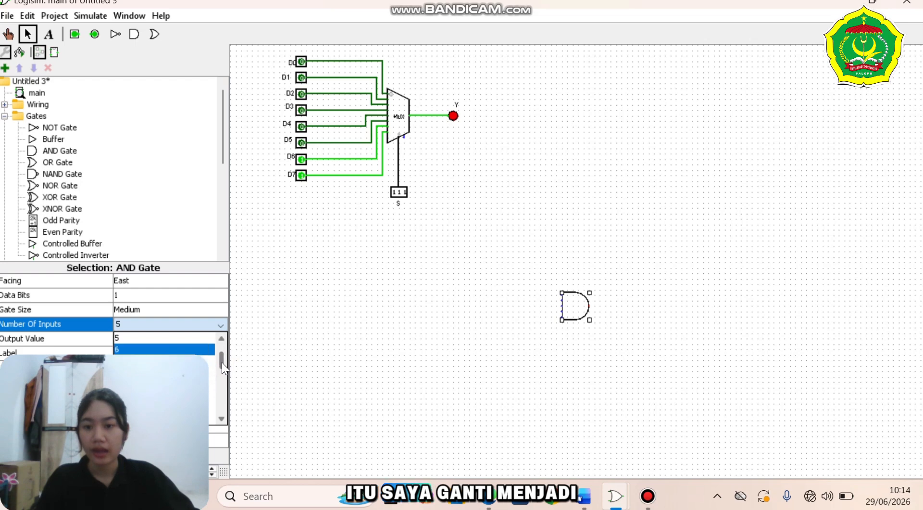
pyautogui.scroll(1, 221, 354)
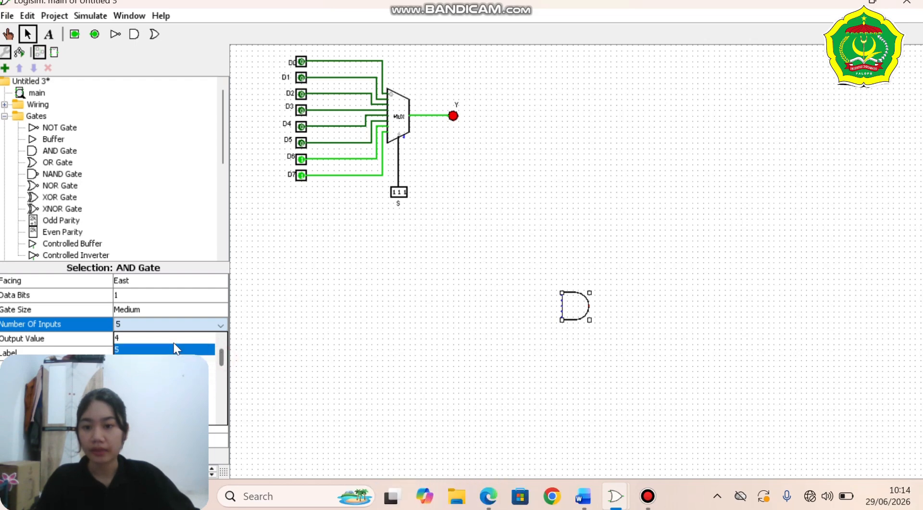
pyautogui.click(173, 340)
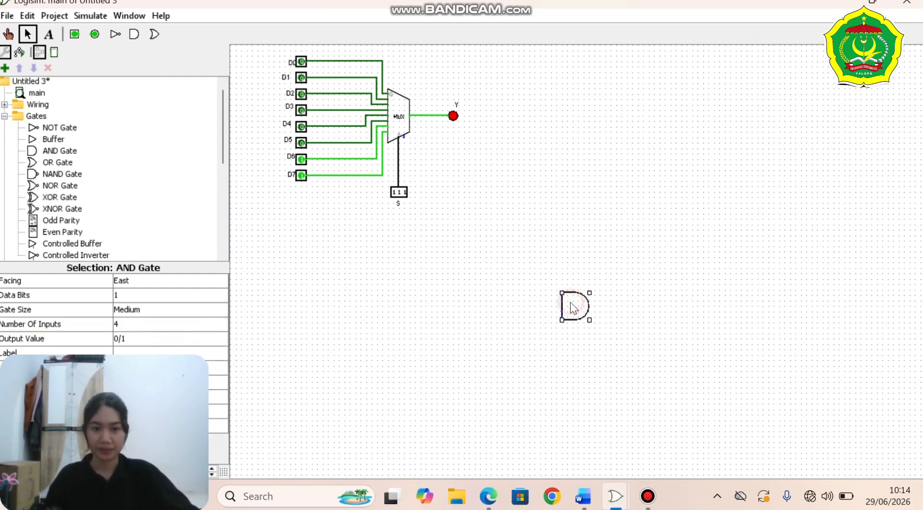
# - Paste four copies of the 4-input AND gate and stack them in an evenly spaced vertical column beneath the original
pyautogui.click(568, 346)
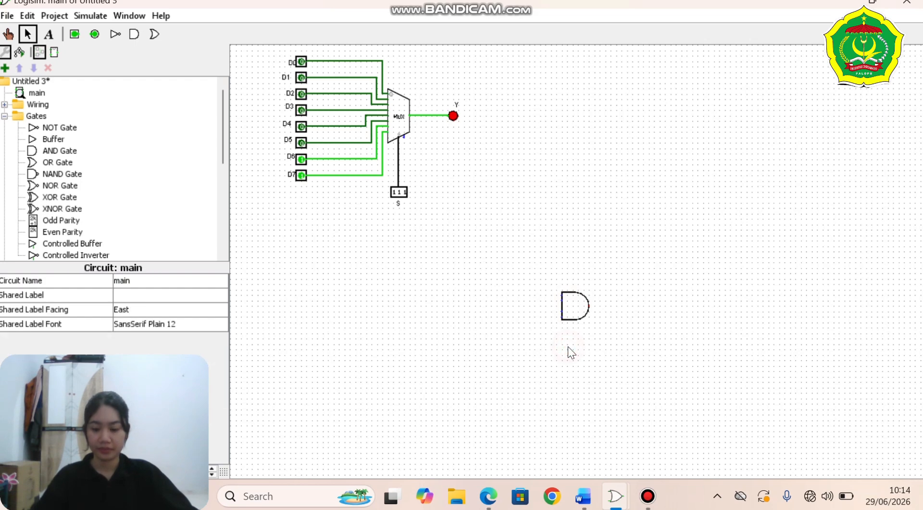
pyautogui.hotkey('ctrl', 'v')
pyautogui.moveTo(578, 311); pyautogui.dragTo(575, 345)
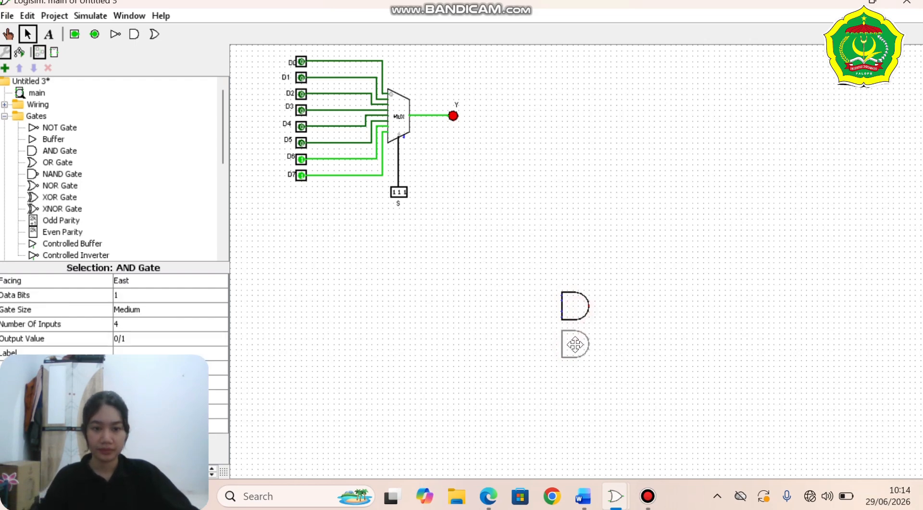
pyautogui.click(573, 375)
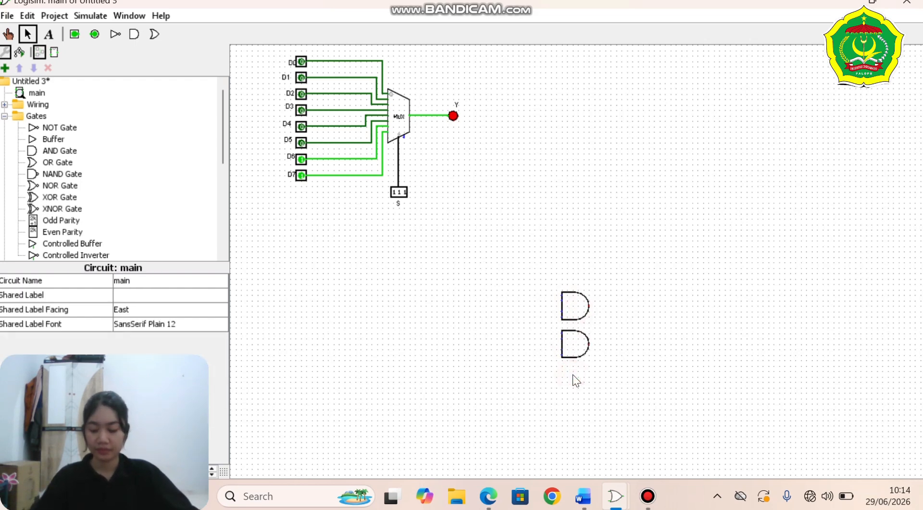
pyautogui.hotkey('ctrl', 'v')
pyautogui.moveTo(579, 331); pyautogui.dragTo(576, 381)
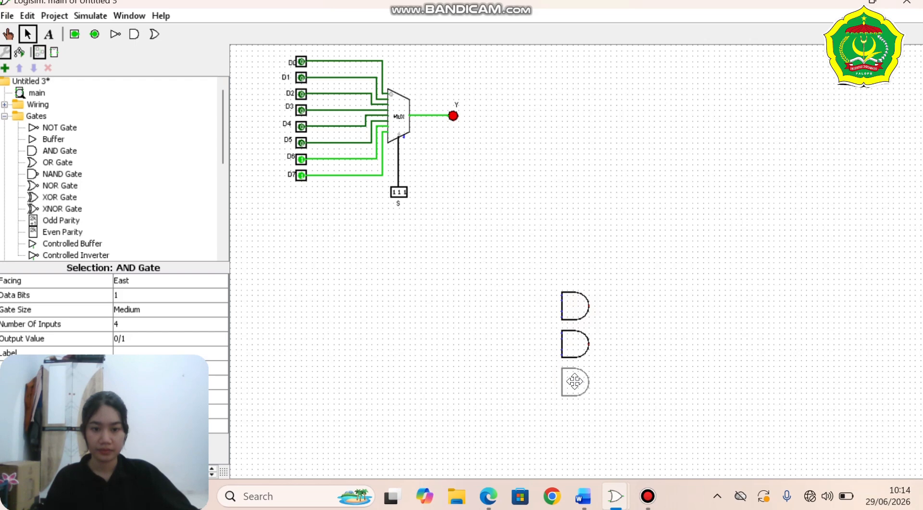
pyautogui.click(570, 417)
pyautogui.hotkey('ctrl', 'v')
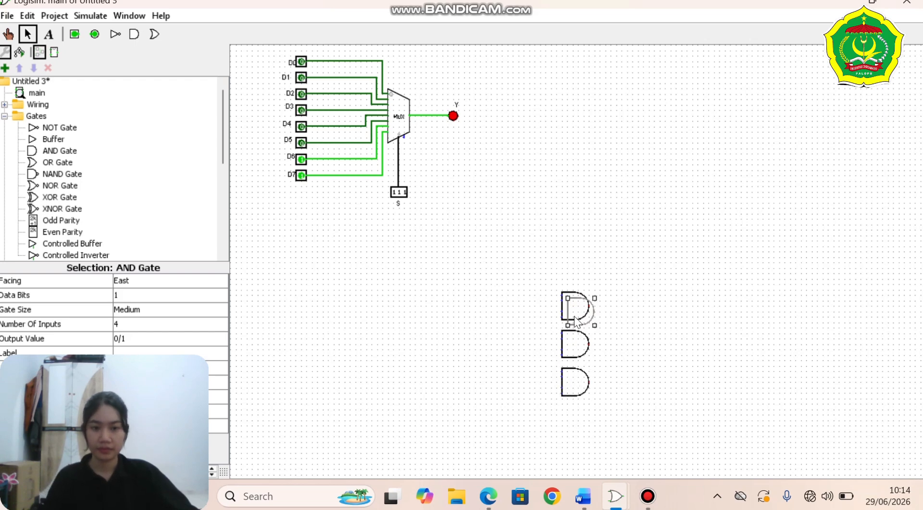
pyautogui.moveTo(577, 318); pyautogui.dragTo(570, 423)
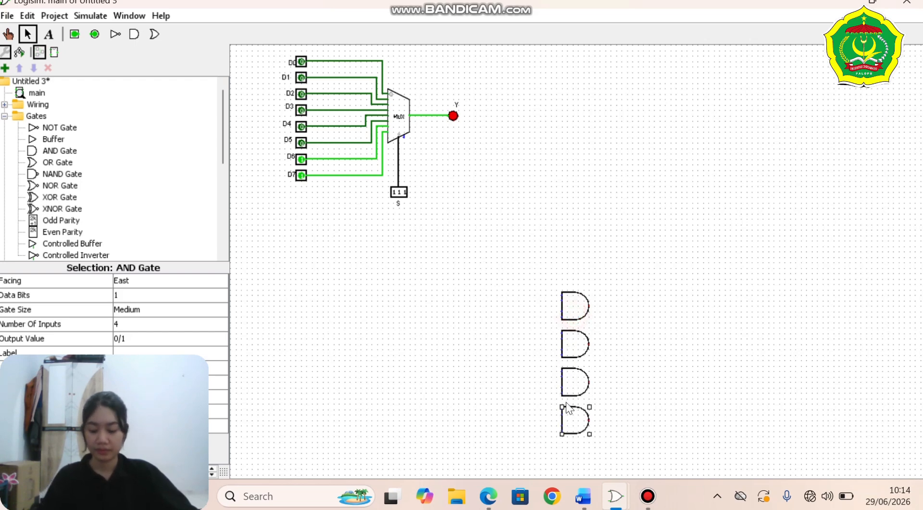
pyautogui.hotkey('ctrl', 'v')
pyautogui.moveTo(576, 307); pyautogui.dragTo(572, 466)
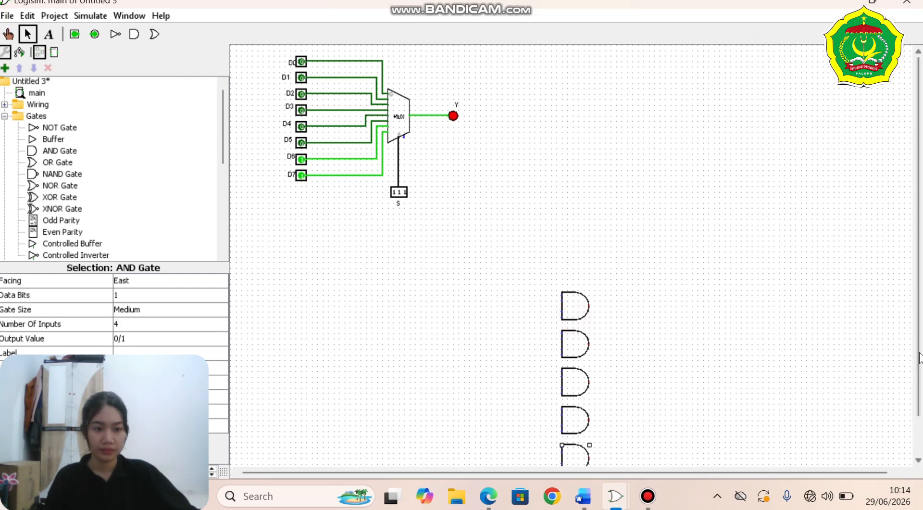
# - Paste three more copies of the 4-input AND gate beneath the stack, evenly spaced, to complete a vertical column of eight
pyautogui.scroll(-2, 818, 360)
pyautogui.click(572, 439)
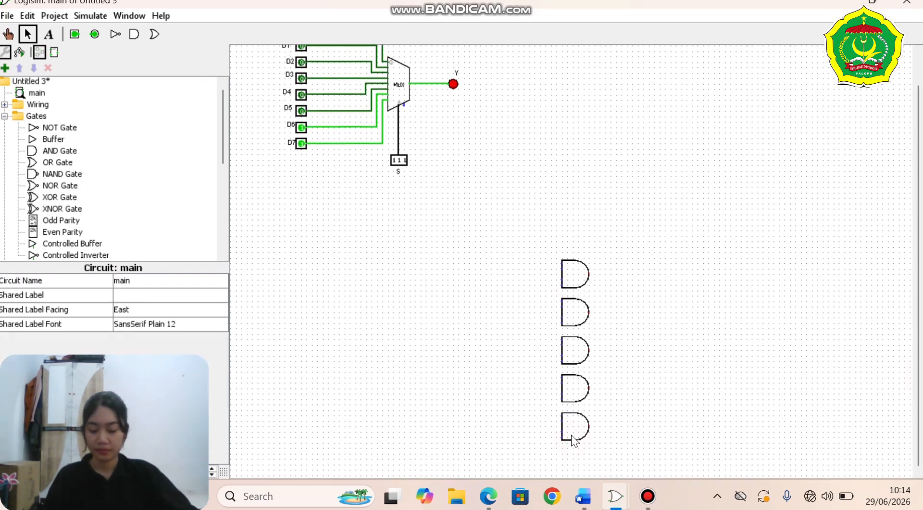
pyautogui.click(570, 434)
pyautogui.moveTo(571, 449); pyautogui.dragTo(580, 462)
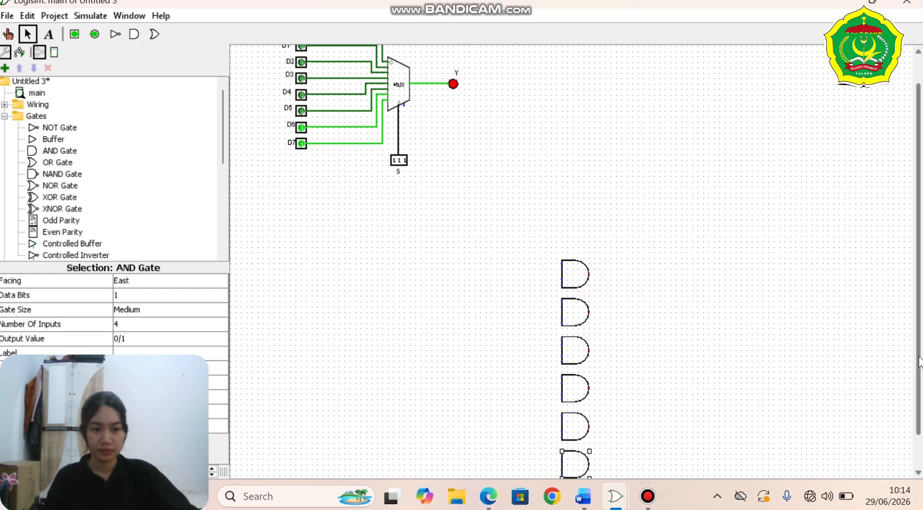
pyautogui.scroll(-2, 590, 461)
pyautogui.click(566, 454)
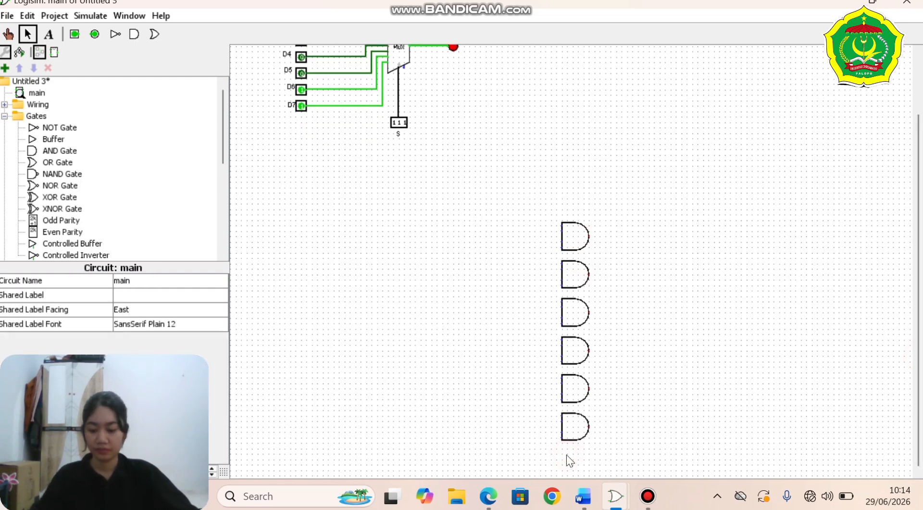
pyautogui.hotkey('ctrl', 'v')
pyautogui.moveTo(575, 241); pyautogui.dragTo(569, 463)
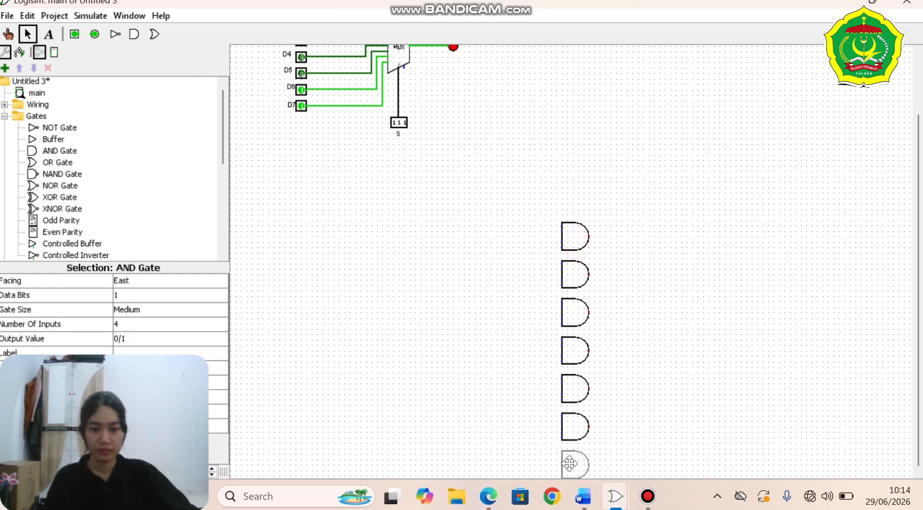
pyautogui.scroll(-2, 920, 351)
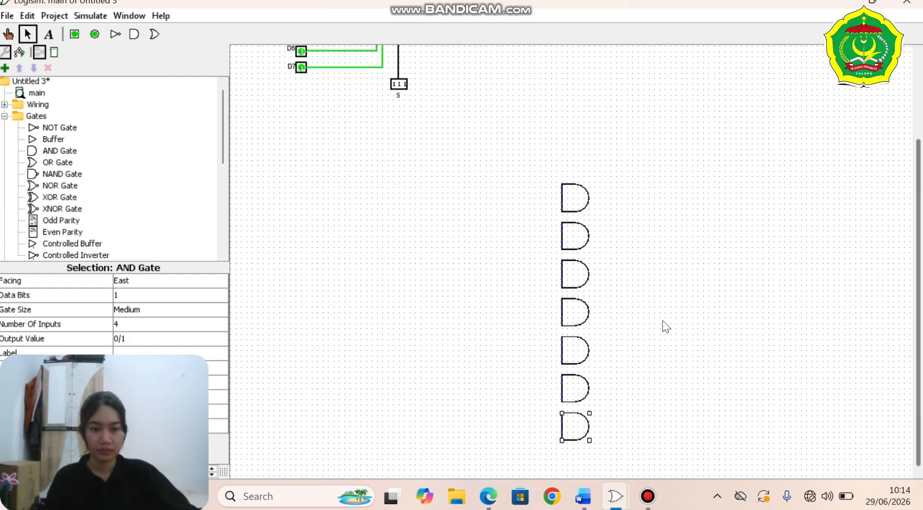
pyautogui.click(571, 448)
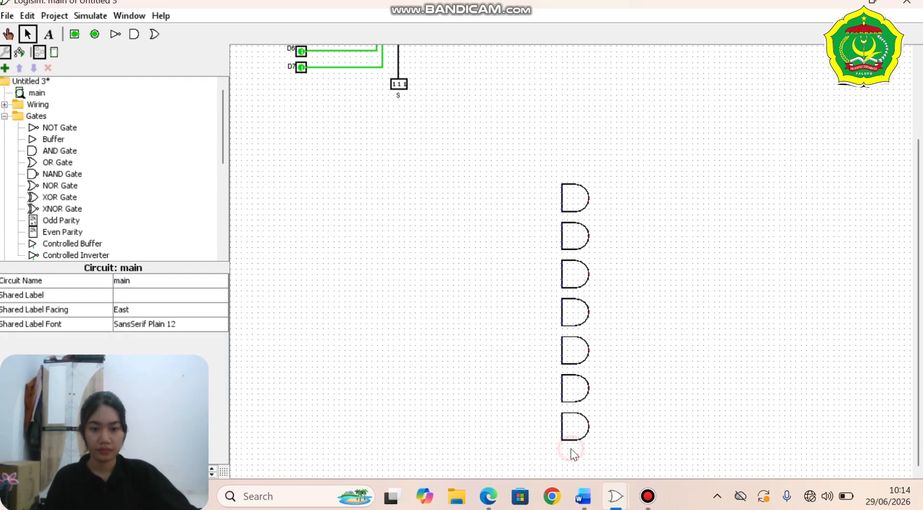
pyautogui.hotkey('ctrl', 'v')
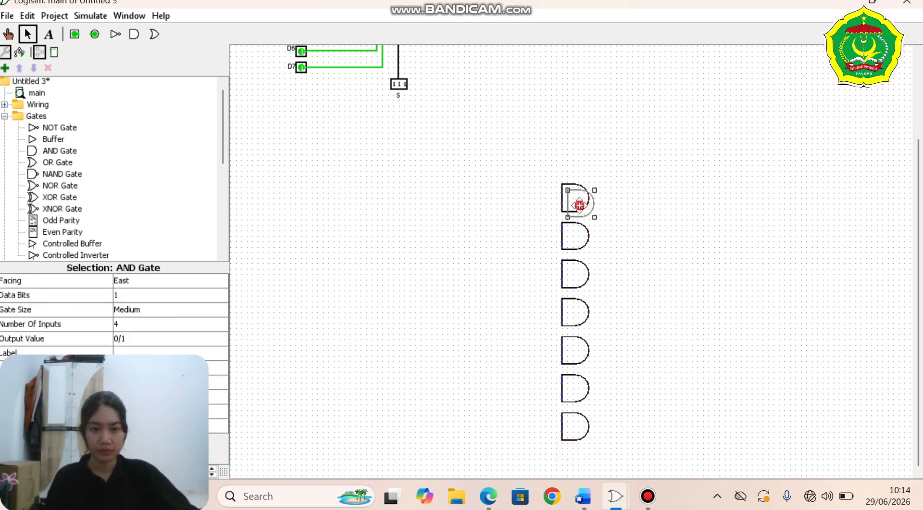
pyautogui.moveTo(579, 205); pyautogui.dragTo(576, 469)
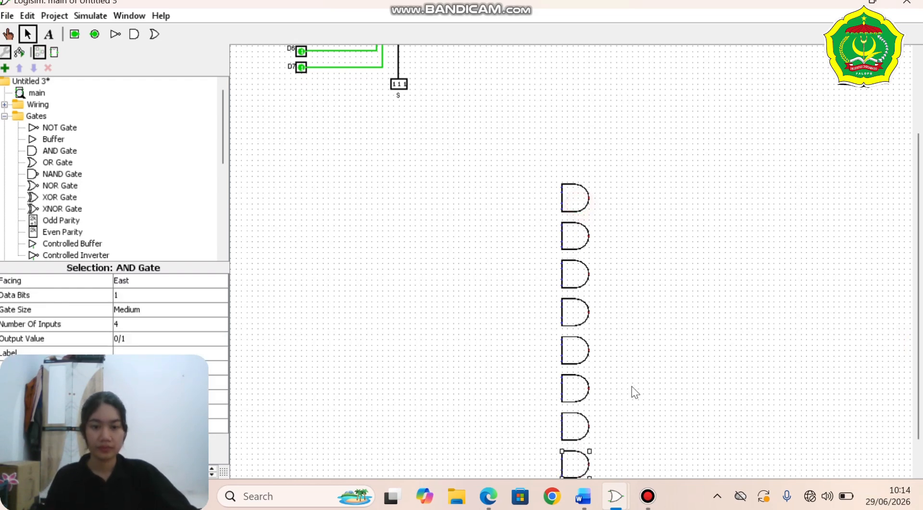
pyautogui.click(633, 387)
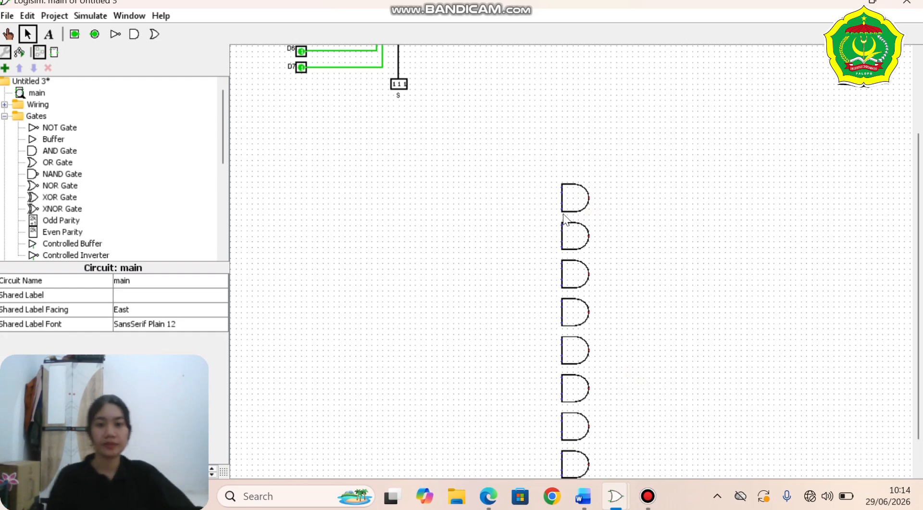
# - Draw a horizontal wire leftward from the lowest input of each of the eight AND gates, aligning all the free ends
pyautogui.moveTo(562, 208); pyautogui.dragTo(409, 209)
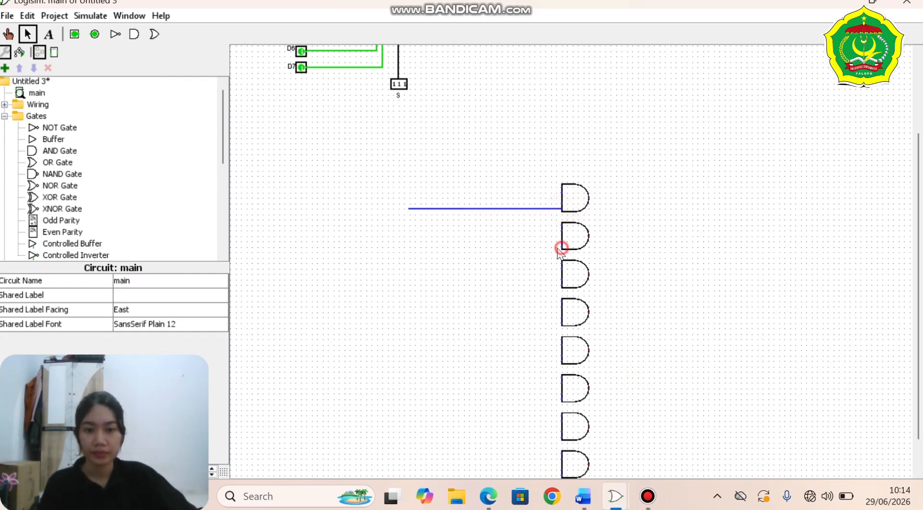
pyautogui.moveTo(561, 247); pyautogui.dragTo(410, 248)
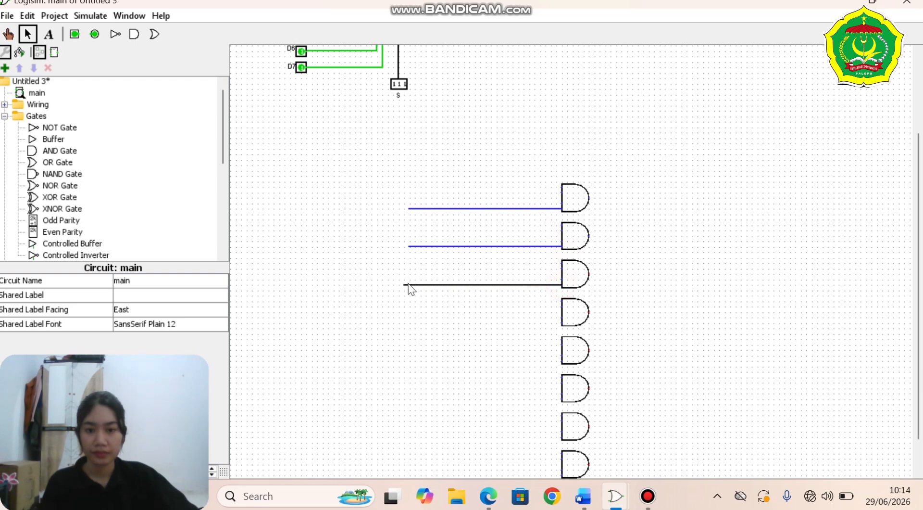
pyautogui.moveTo(408, 285); pyautogui.dragTo(410, 285)
pyautogui.moveTo(561, 324); pyautogui.dragTo(408, 321)
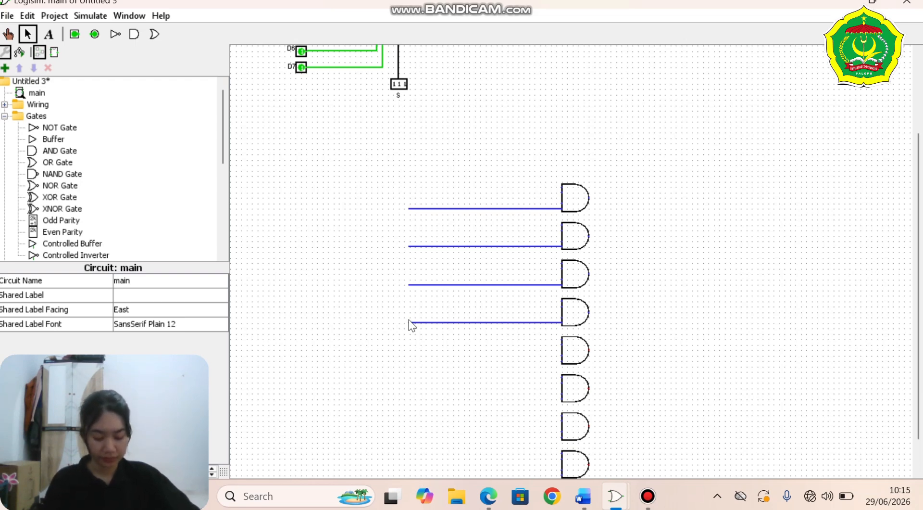
pyautogui.moveTo(561, 361); pyautogui.dragTo(408, 361)
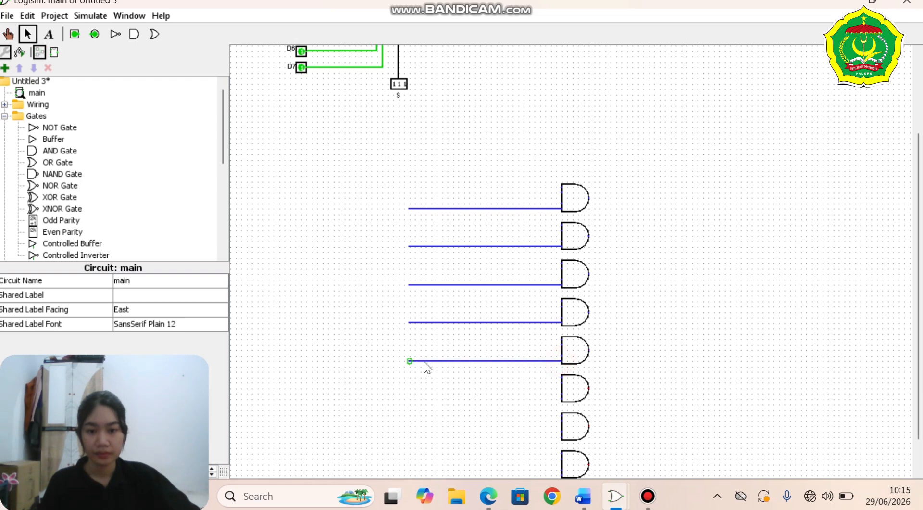
pyautogui.moveTo(561, 399); pyautogui.dragTo(408, 398)
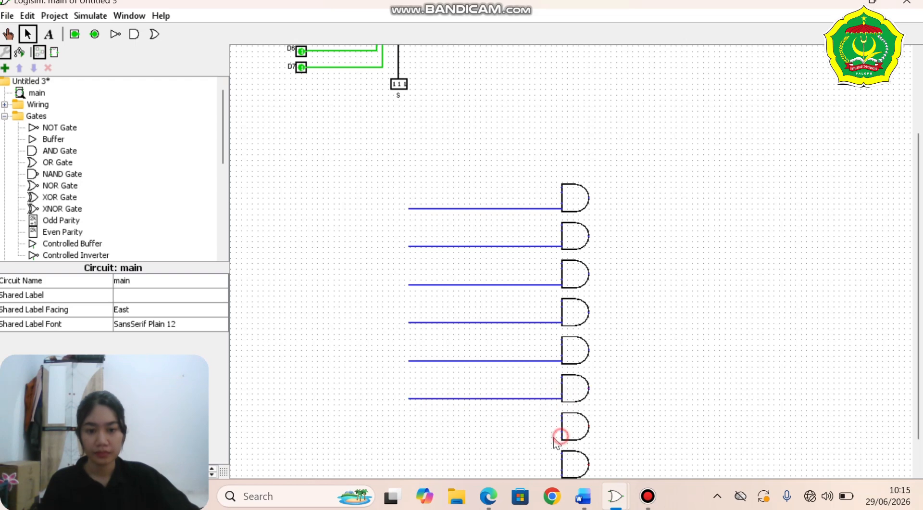
pyautogui.moveTo(561, 436); pyautogui.dragTo(404, 437)
pyautogui.scroll(-2, 481, 435)
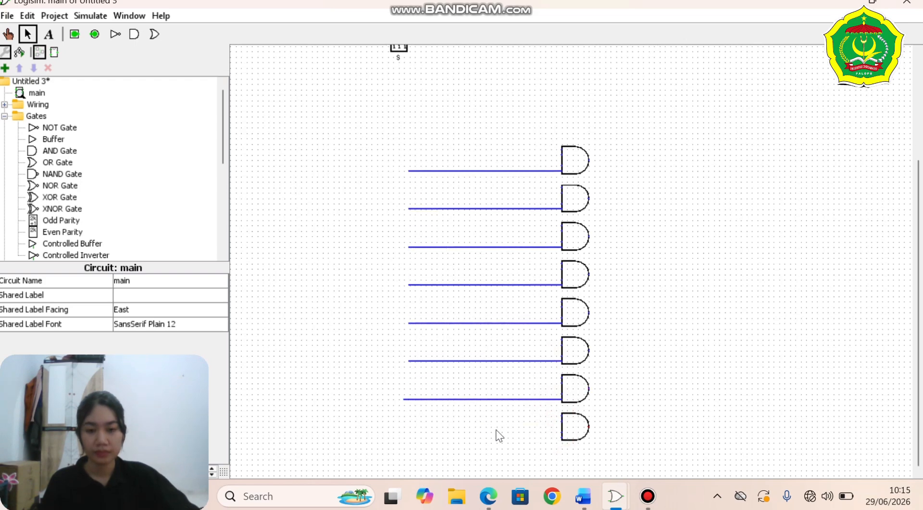
pyautogui.moveTo(561, 436); pyautogui.dragTo(408, 437)
pyautogui.click(404, 399)
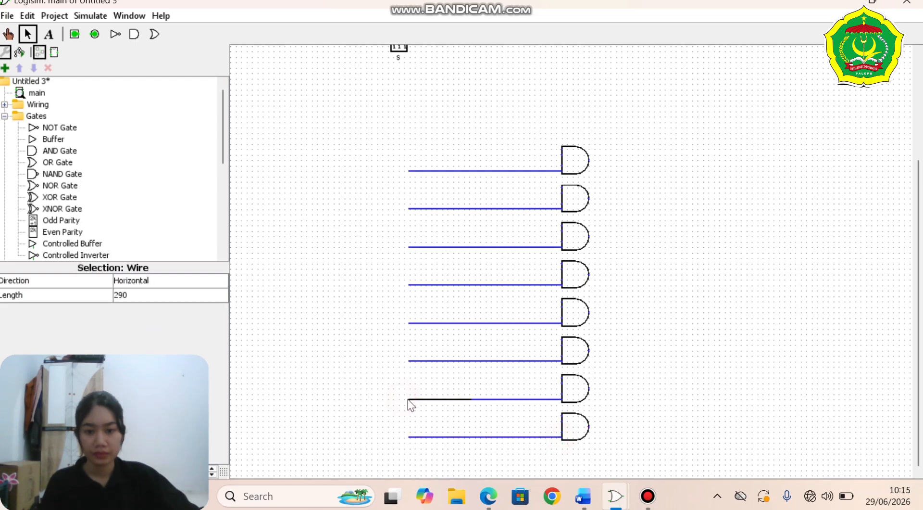
pyautogui.click(637, 388)
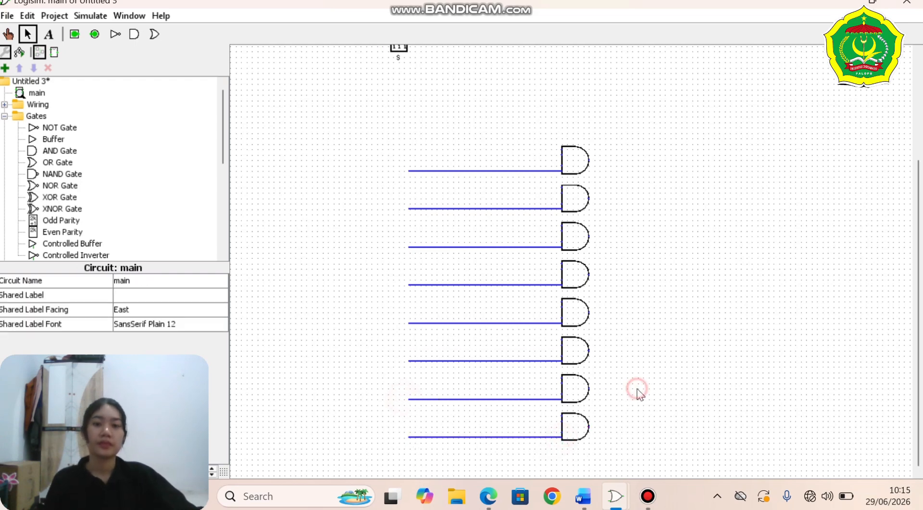
# - Place a 1-bit input pin at the free end of each of the eight AND gate wires
pyautogui.click(76, 32)
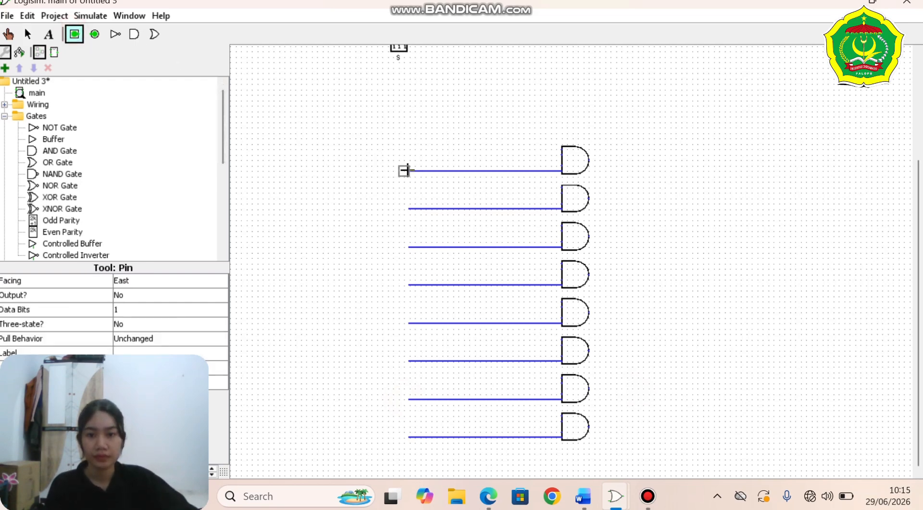
pyautogui.click(404, 170)
pyautogui.click(75, 34)
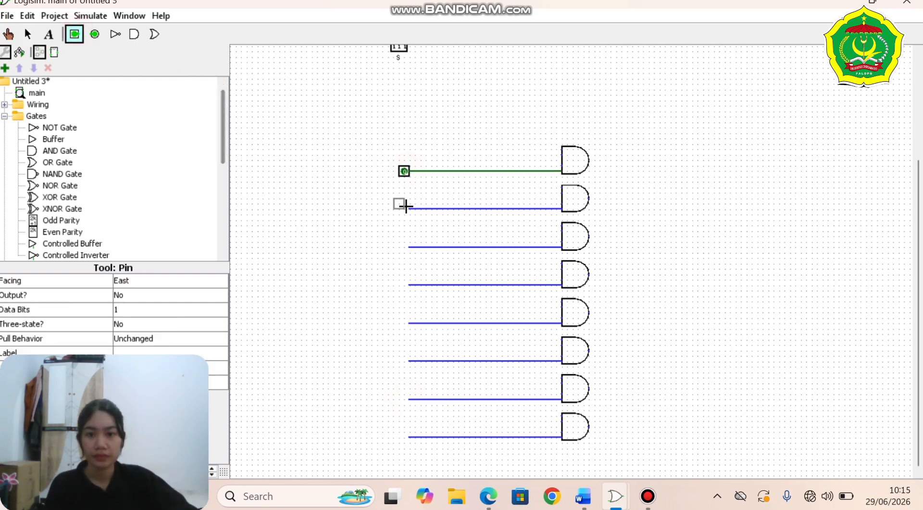
pyautogui.click(404, 208)
pyautogui.click(75, 34)
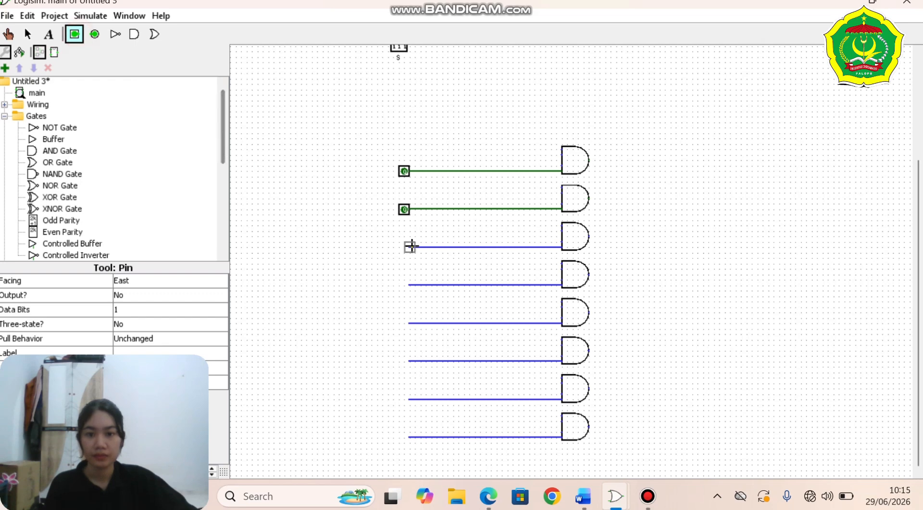
pyautogui.click(411, 246)
pyautogui.click(75, 33)
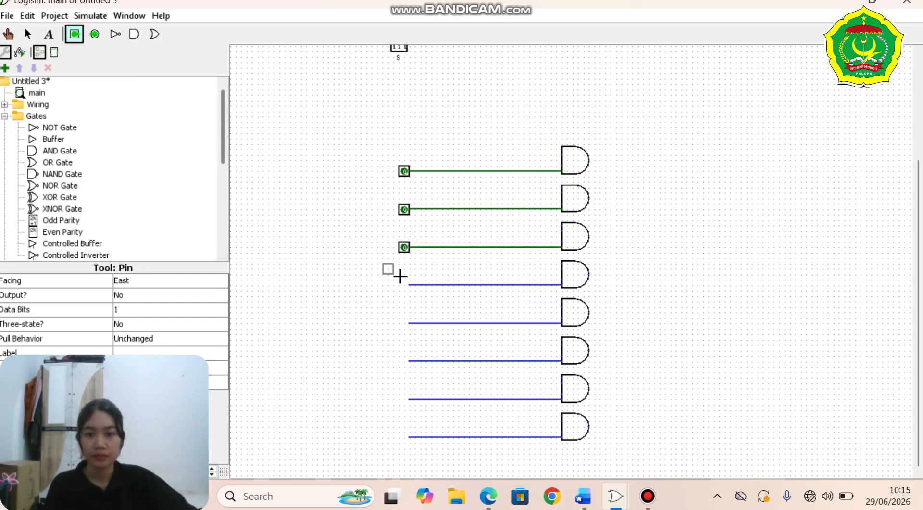
pyautogui.click(407, 285)
pyautogui.click(75, 34)
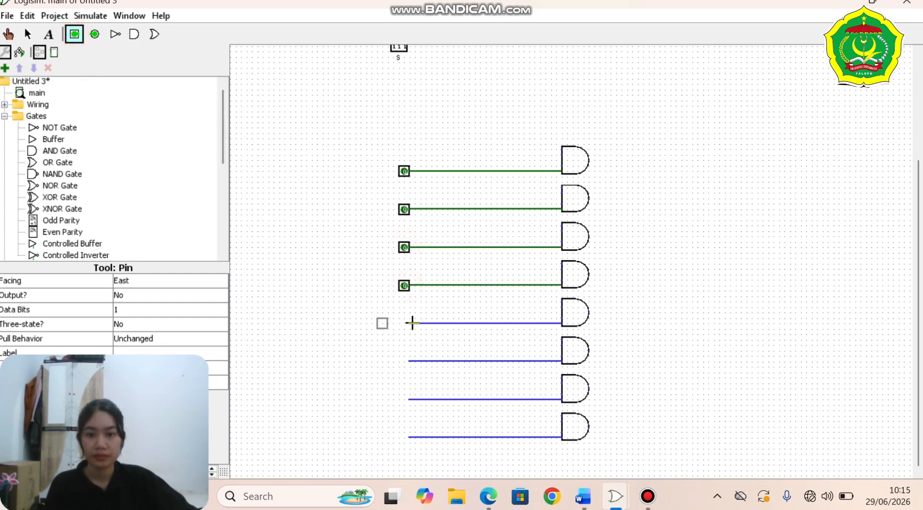
pyautogui.click(405, 323)
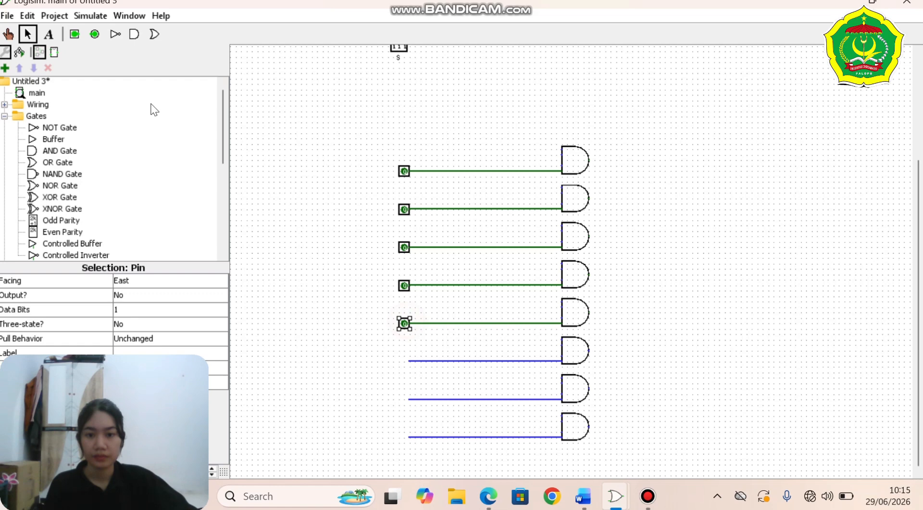
pyautogui.click(74, 35)
pyautogui.click(405, 361)
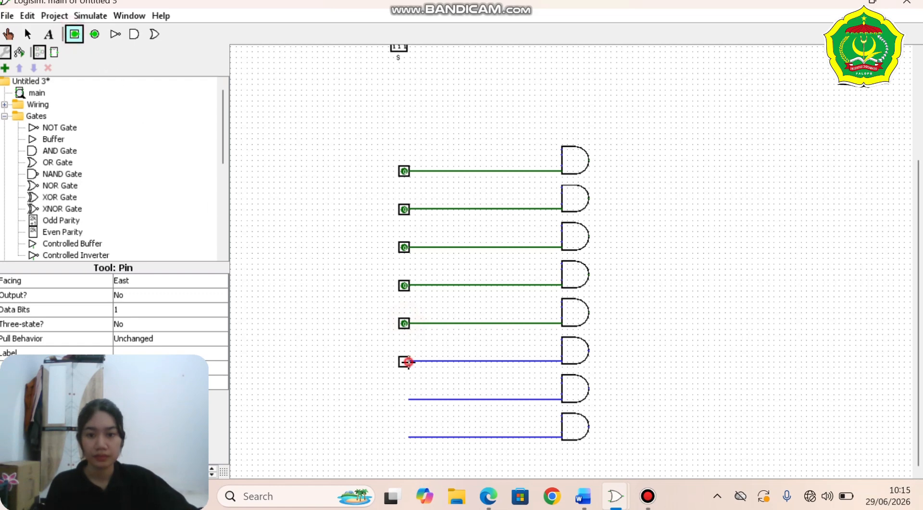
pyautogui.click(75, 34)
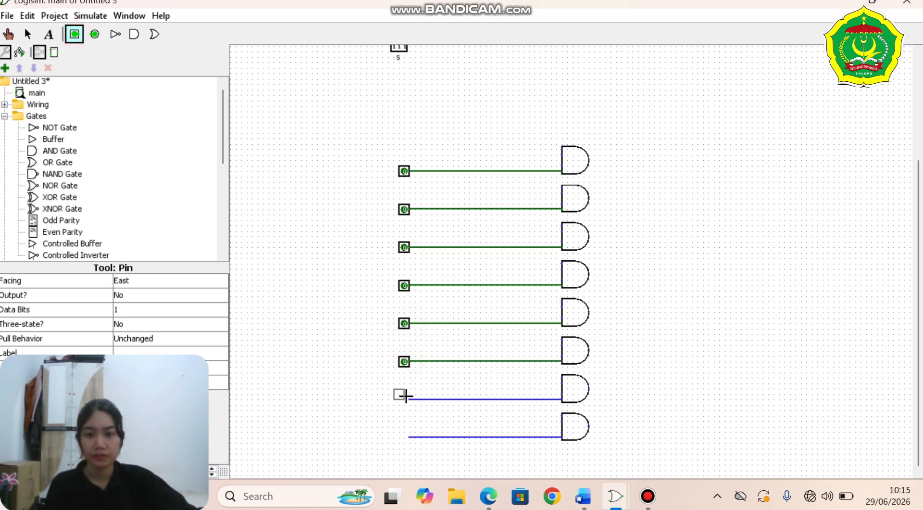
pyautogui.click(405, 399)
pyautogui.click(90, 16)
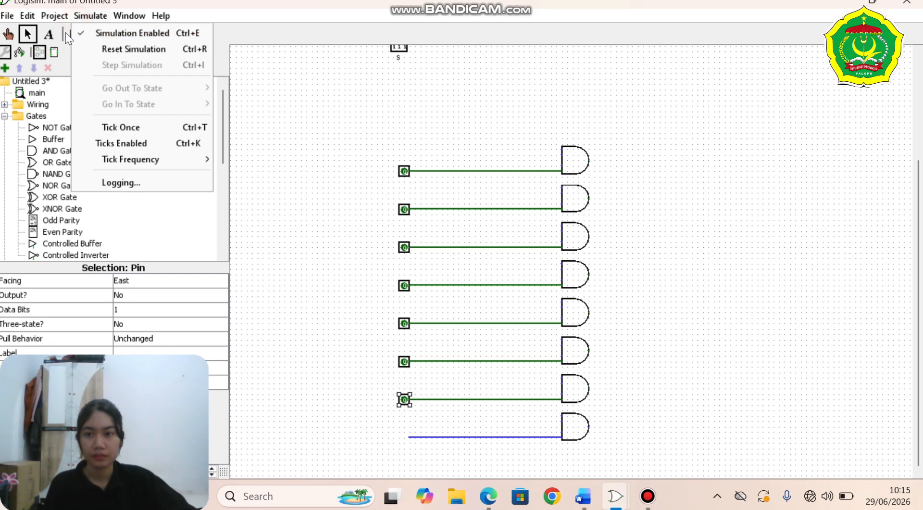
pyautogui.click(74, 34)
pyautogui.click(405, 437)
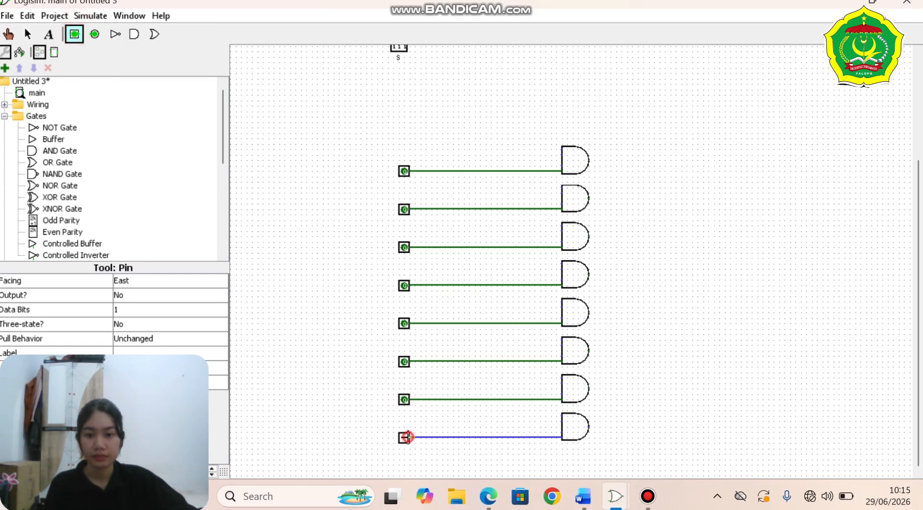
# - Label the eight input pins beside the AND gates D0 through D7, from the uppermost pin to the lowest
pyautogui.click(48, 35)
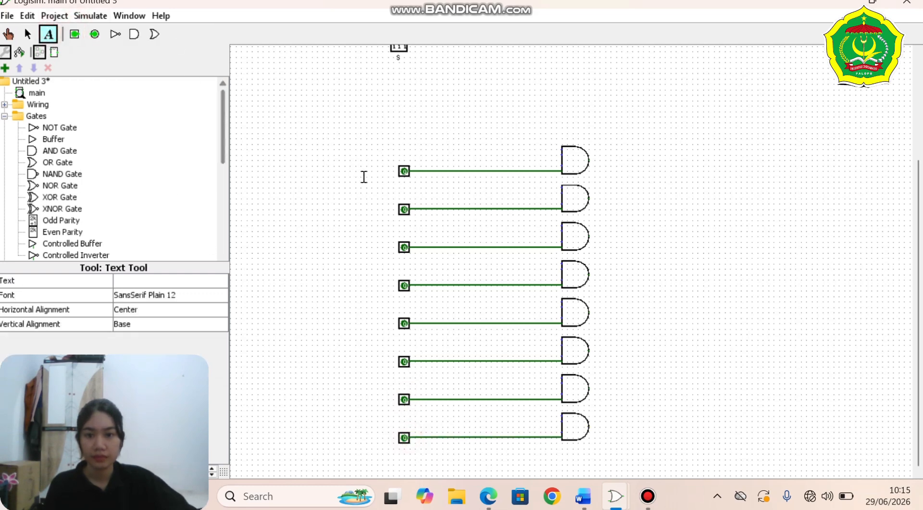
pyautogui.click(390, 170)
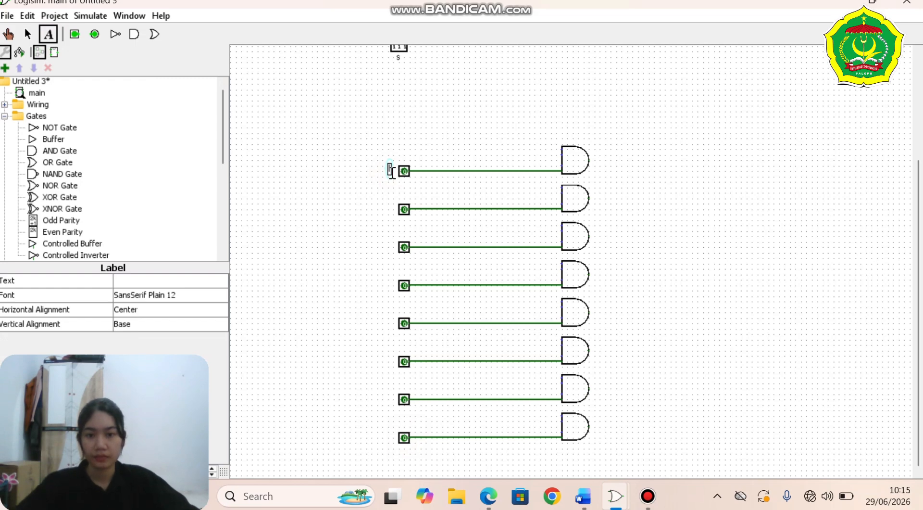
pyautogui.write('D0')
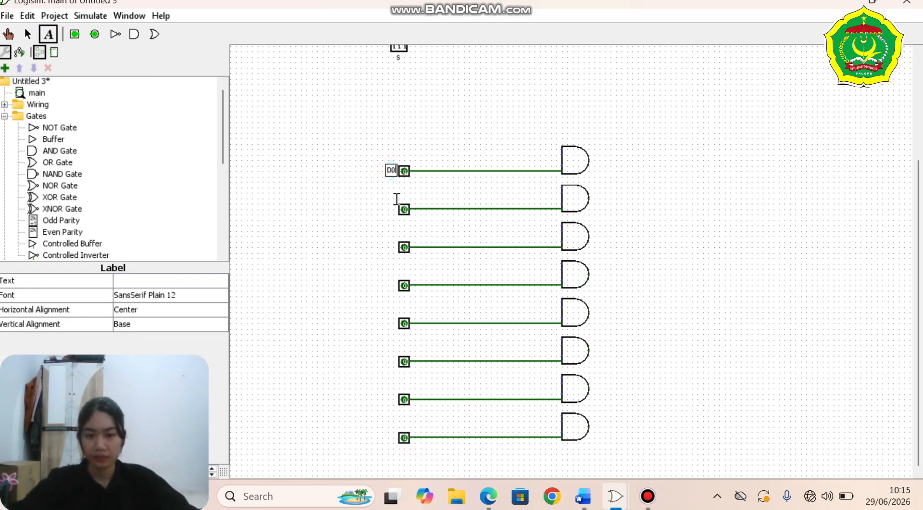
pyautogui.click(391, 210)
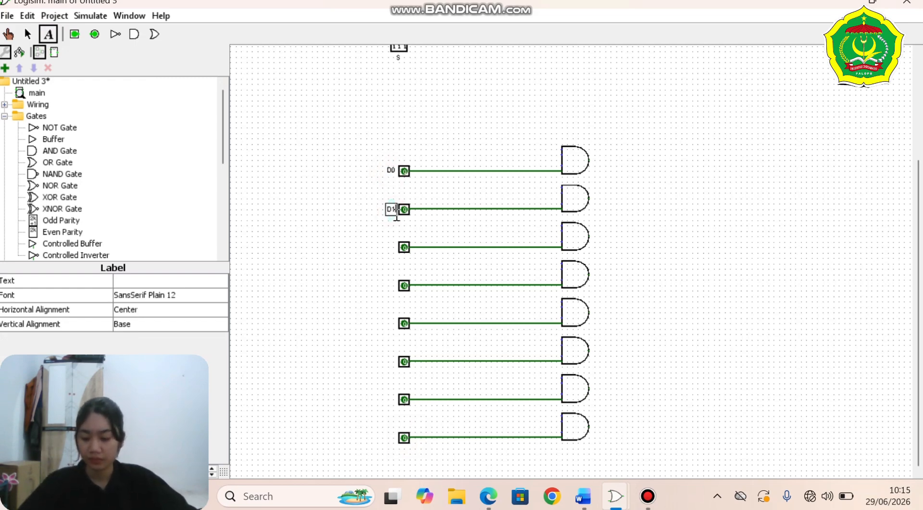
pyautogui.click(395, 247)
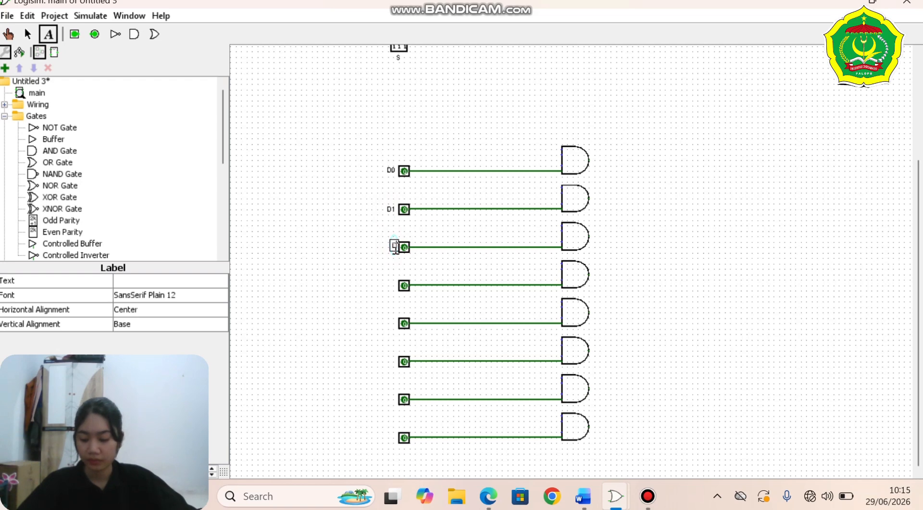
pyautogui.click(394, 287)
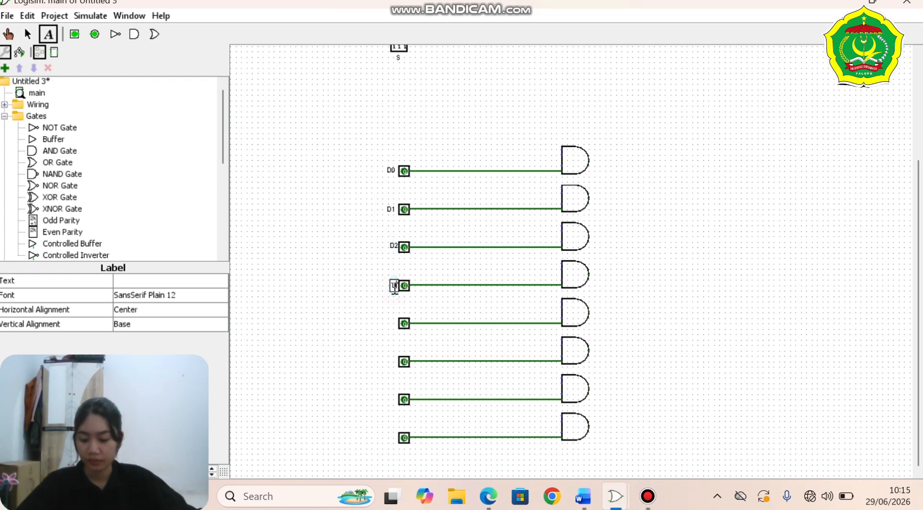
pyautogui.click(392, 323)
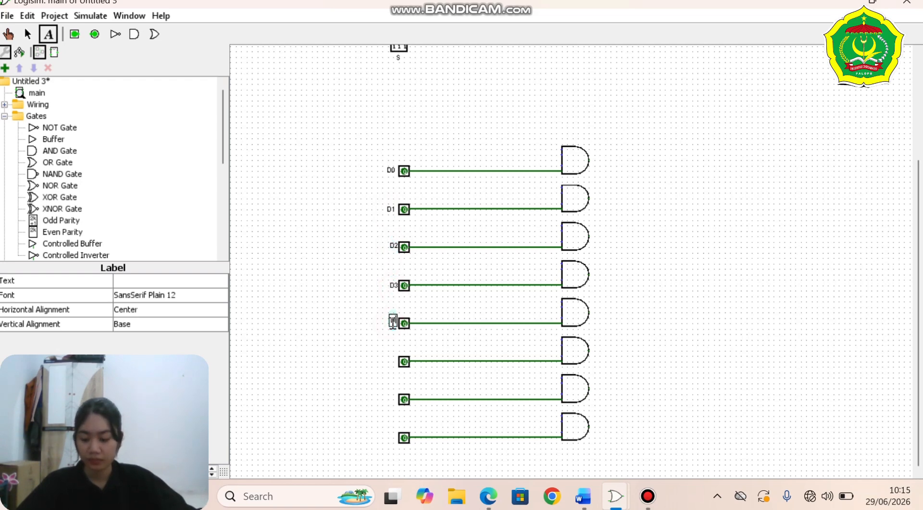
pyautogui.click(393, 362)
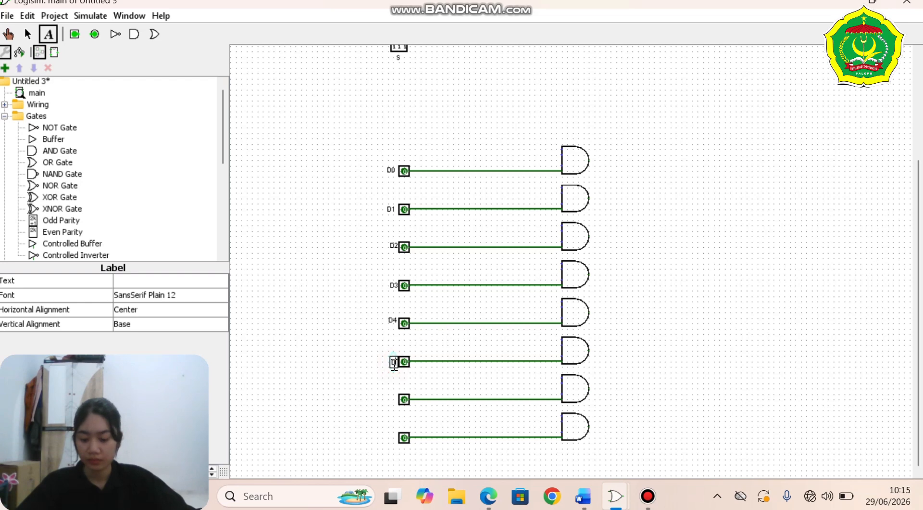
pyautogui.click(393, 401)
pyautogui.click(395, 439)
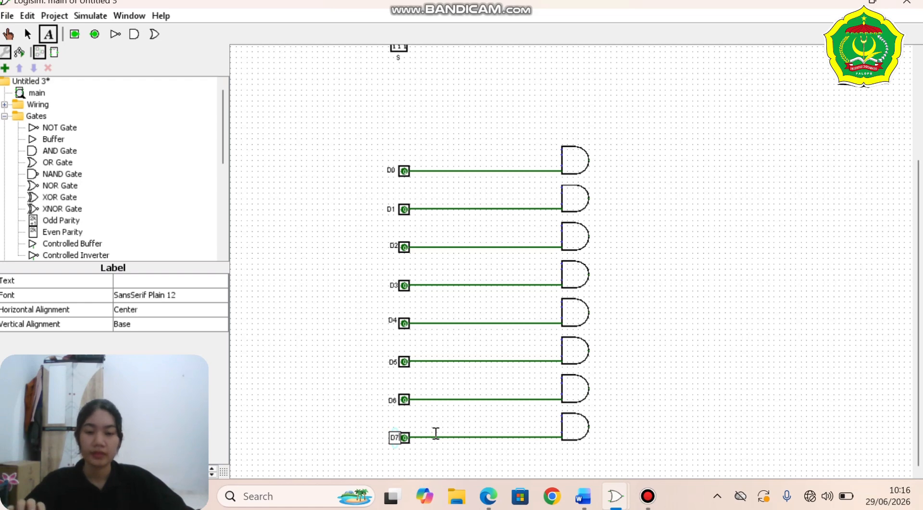
pyautogui.click(601, 367)
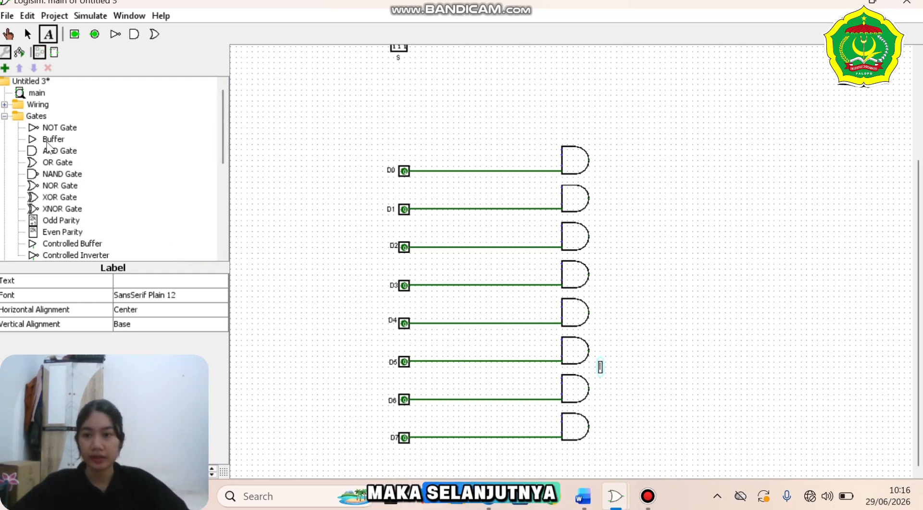
# - Place an OR gate to the right of the AND gate column, near mid-height, and set its number of inputs to 8
pyautogui.click(52, 162)
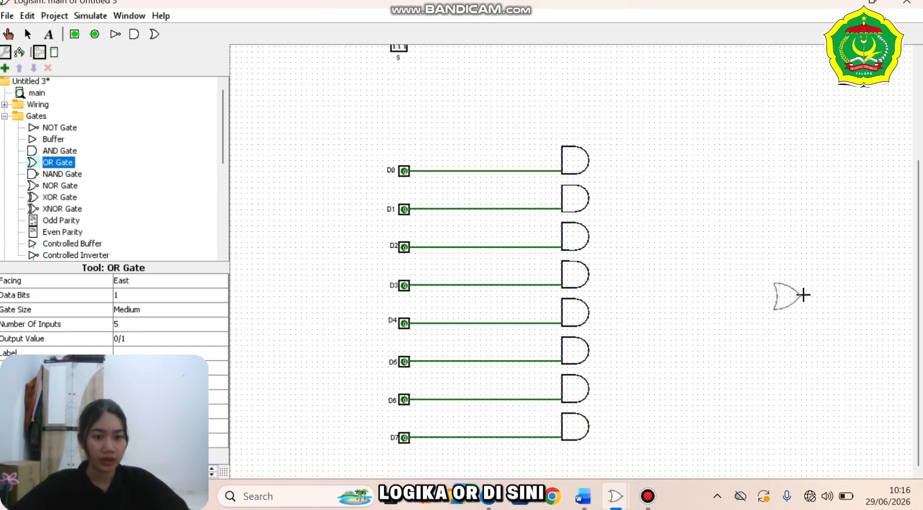
pyautogui.click(808, 294)
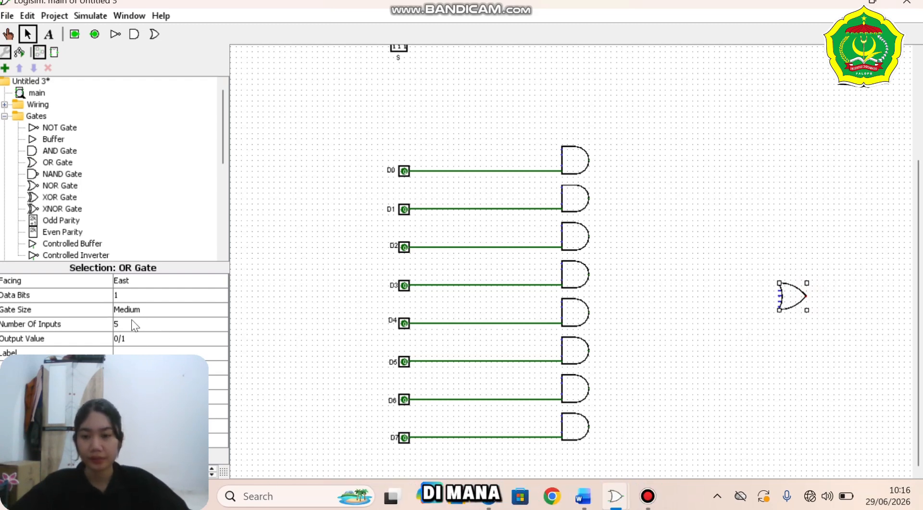
pyautogui.click(177, 327)
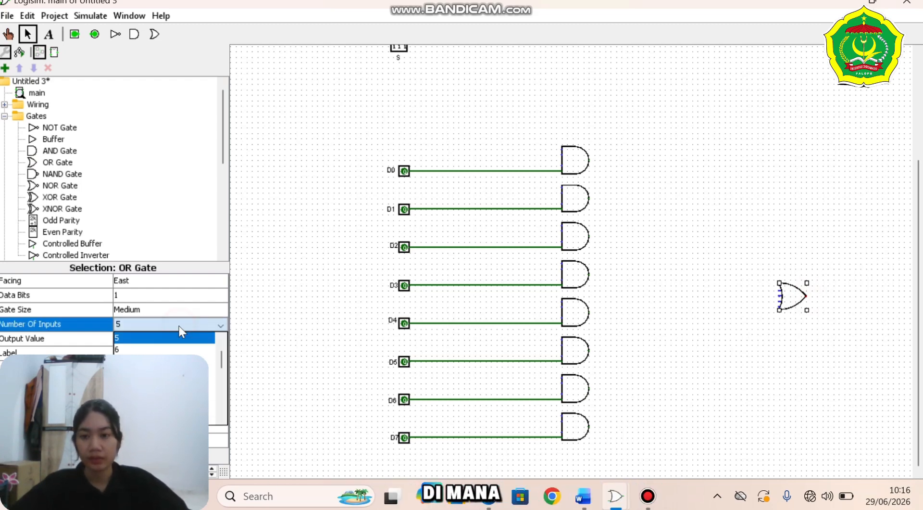
pyautogui.moveTo(224, 355); pyautogui.dragTo(224, 362)
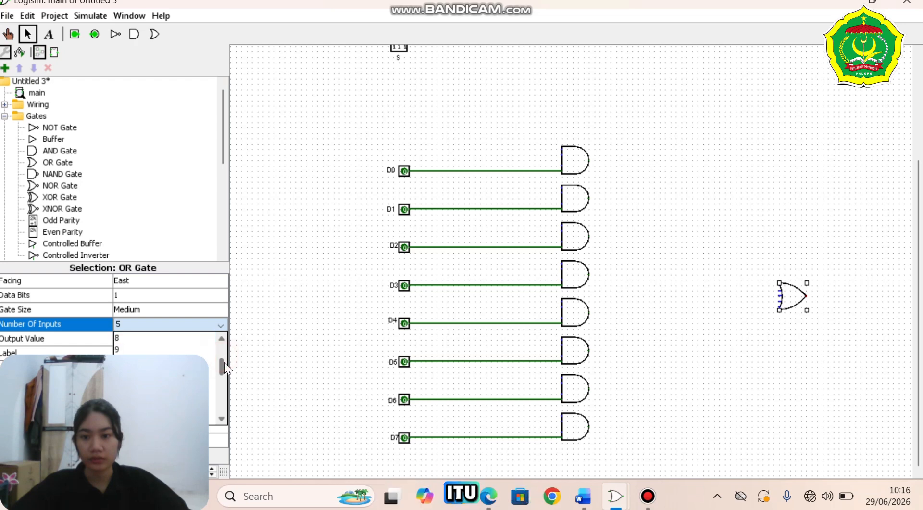
pyautogui.click(184, 341)
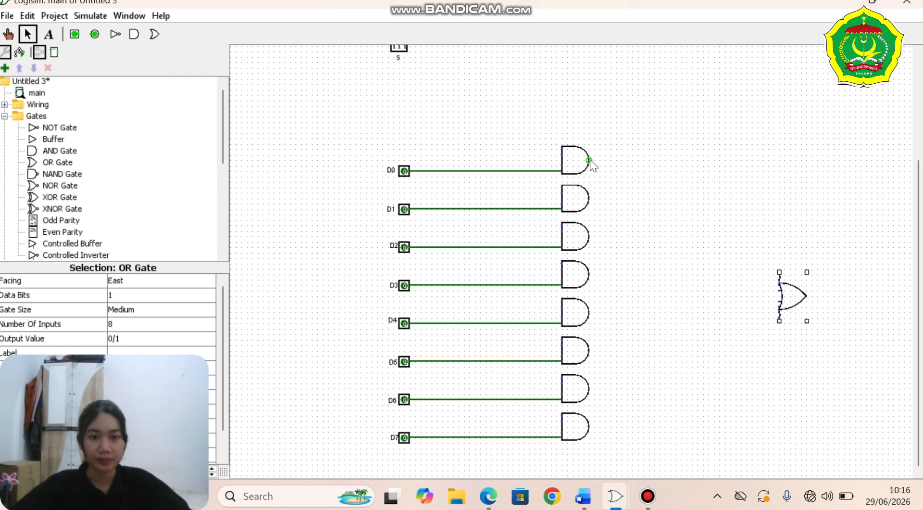
# - Wire the outputs of the D0 to D3 AND gates to the upper four inputs of the OR gate, keeping the wires separate
pyautogui.moveTo(590, 160); pyautogui.dragTo(775, 276)
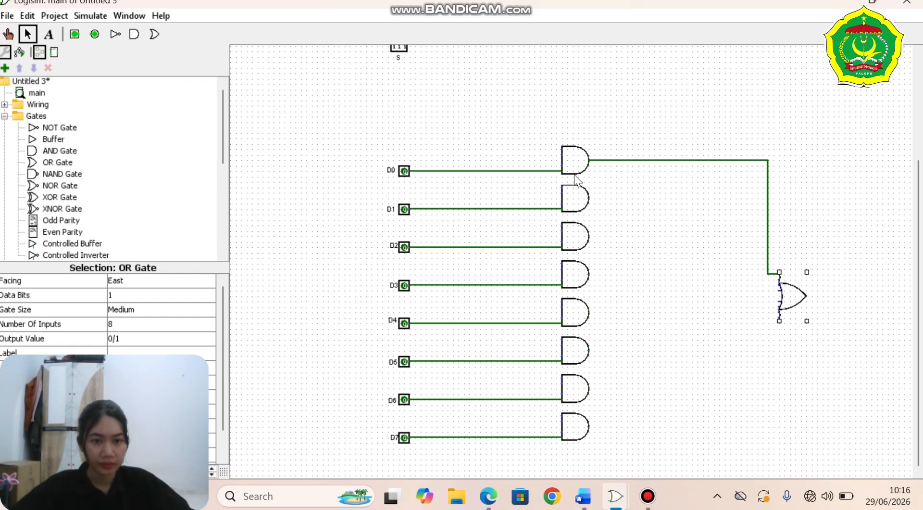
pyautogui.moveTo(589, 198); pyautogui.dragTo(760, 198)
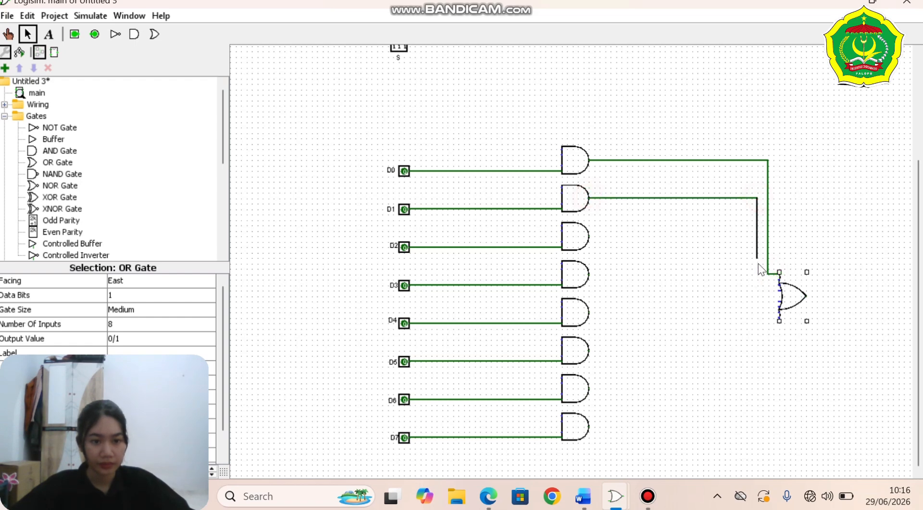
pyautogui.moveTo(759, 281); pyautogui.dragTo(778, 283)
pyautogui.moveTo(586, 237); pyautogui.dragTo(747, 253)
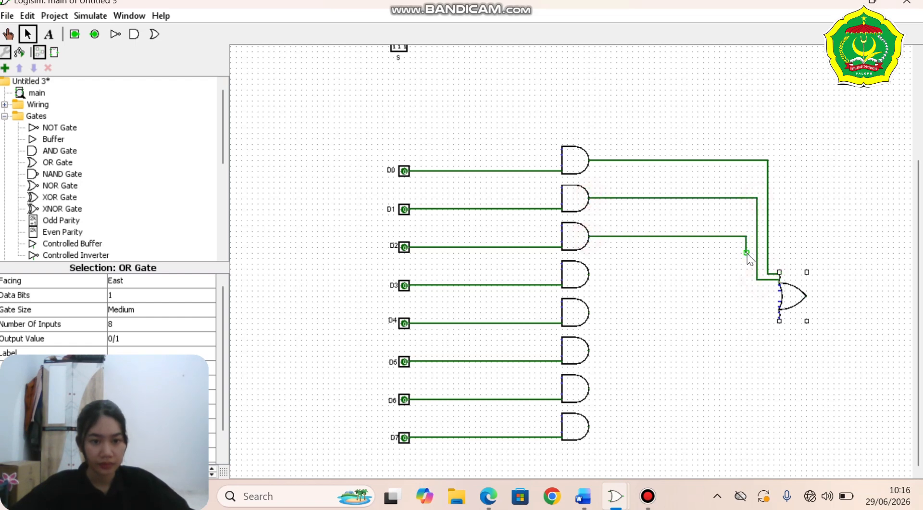
pyautogui.click(590, 277)
pyautogui.moveTo(590, 273); pyautogui.dragTo(735, 279)
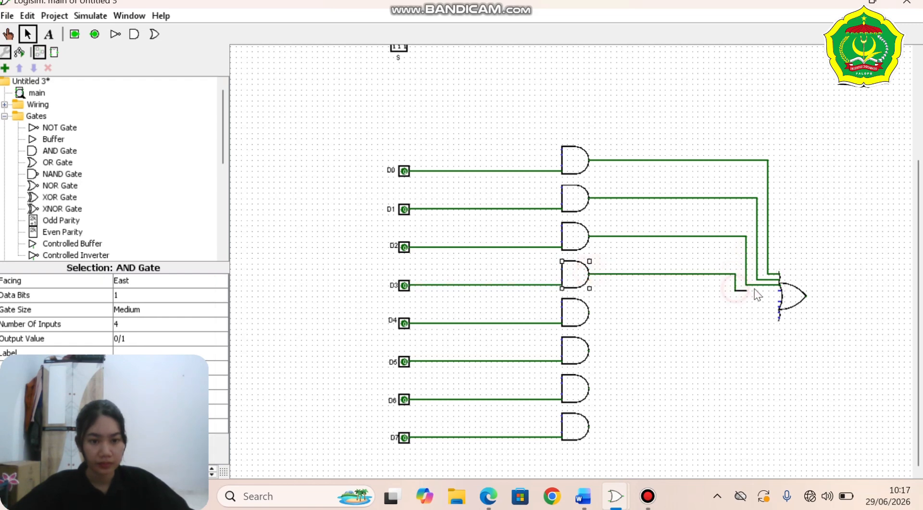
pyautogui.click(778, 290)
# - Wire the outputs of the D4 to D7 AND gates to the lower four inputs of the OR gate, keeping the wires separate
pyautogui.click(593, 325)
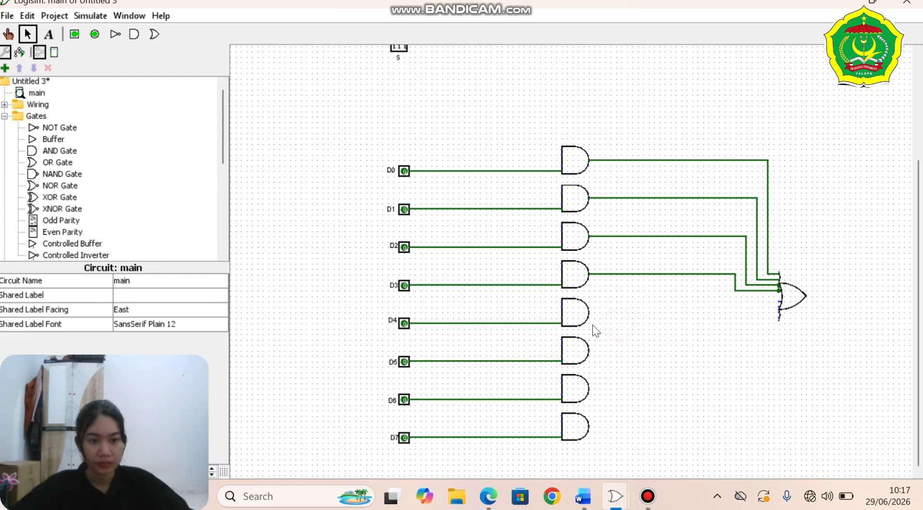
pyautogui.moveTo(590, 312); pyautogui.dragTo(735, 302)
pyautogui.moveTo(735, 302); pyautogui.dragTo(768, 302)
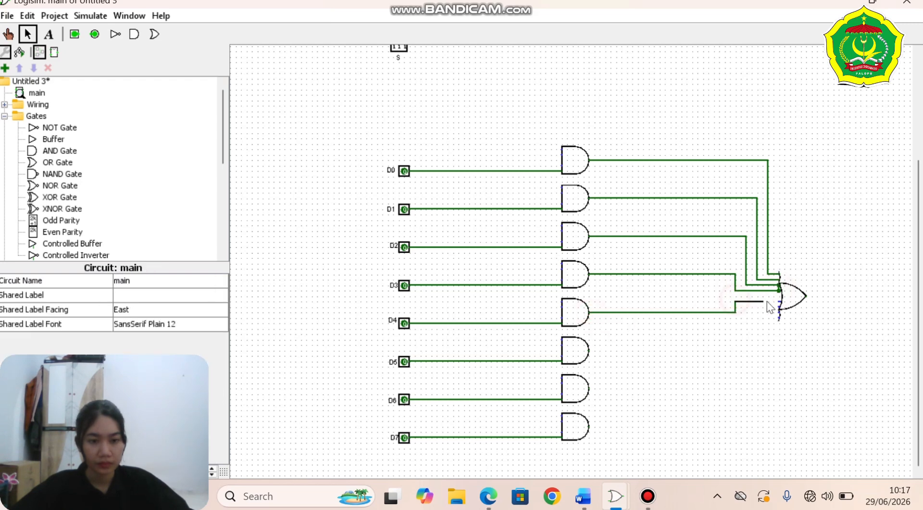
pyautogui.moveTo(588, 350); pyautogui.dragTo(747, 309)
pyautogui.moveTo(591, 388)
pyautogui.mouseDown()
pyautogui.moveTo(723, 378)
pyautogui.moveTo(757, 388)
pyautogui.mouseUp()
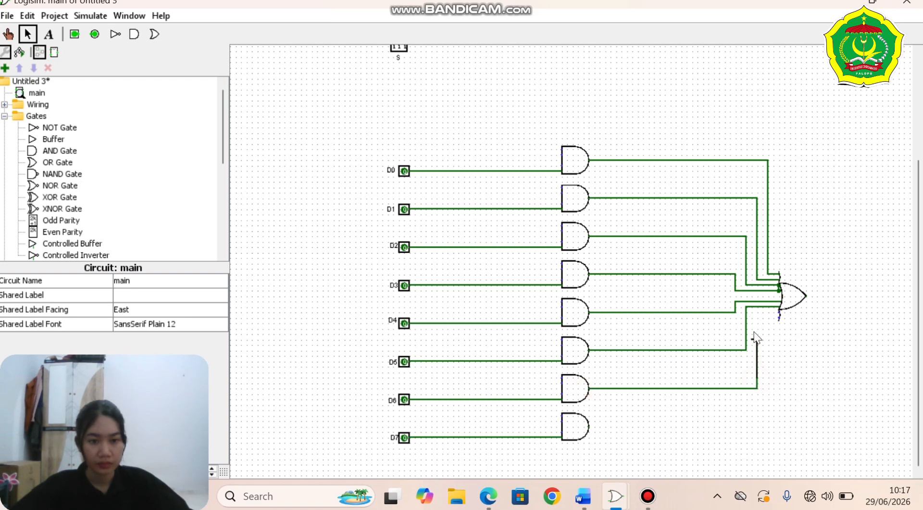
pyautogui.click(587, 421)
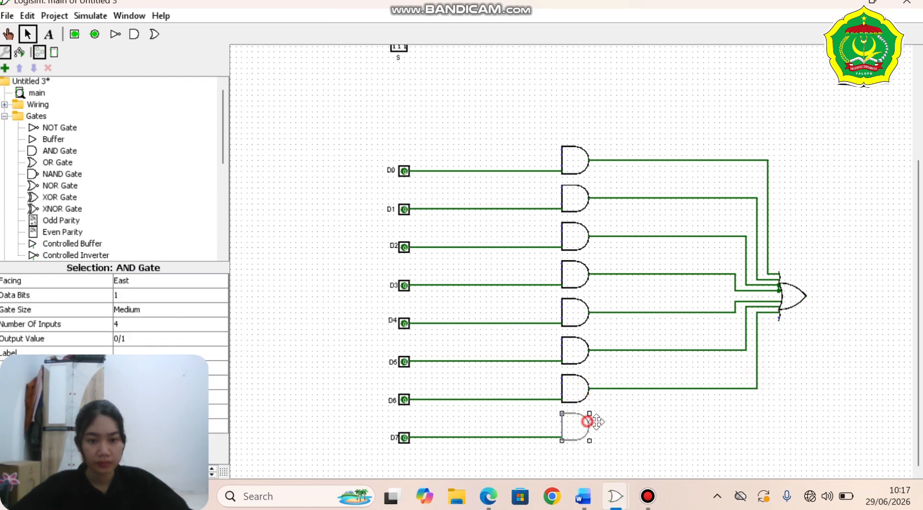
pyautogui.moveTo(590, 424)
pyautogui.mouseDown()
pyautogui.moveTo(772, 412)
pyautogui.moveTo(772, 322)
pyautogui.mouseUp()
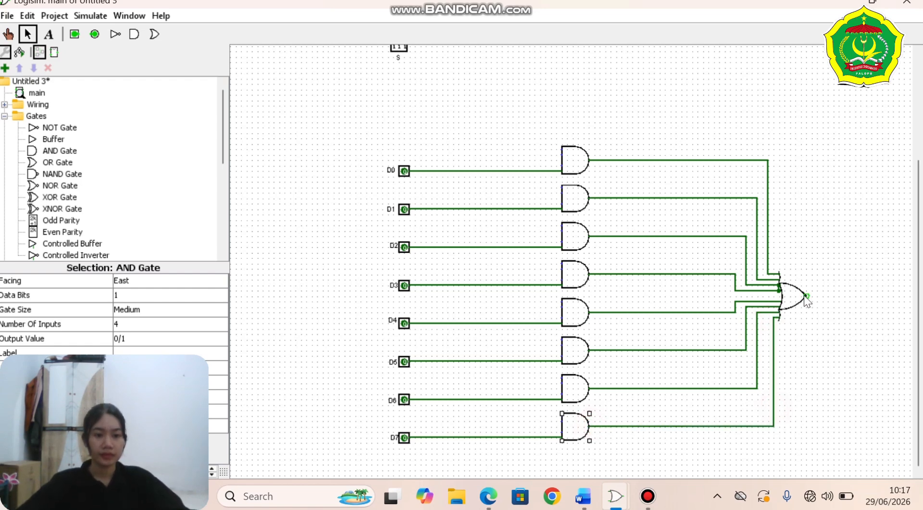
# - Draw a short horizontal wire from the OR gate's output and place an output pin at its free end
pyautogui.moveTo(806, 295)
pyautogui.mouseDown()
pyautogui.moveTo(859, 295)
pyautogui.moveTo(850, 296)
pyautogui.mouseUp()
pyautogui.click(94, 35)
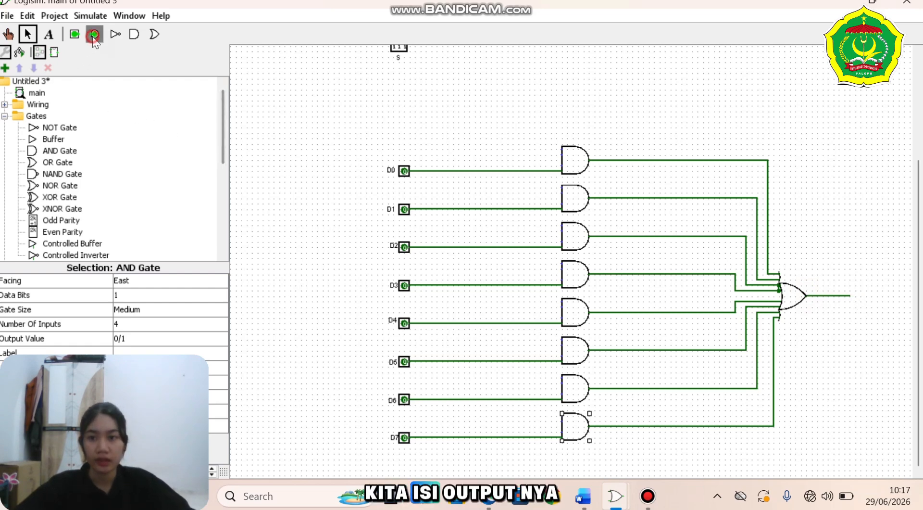
pyautogui.click(847, 294)
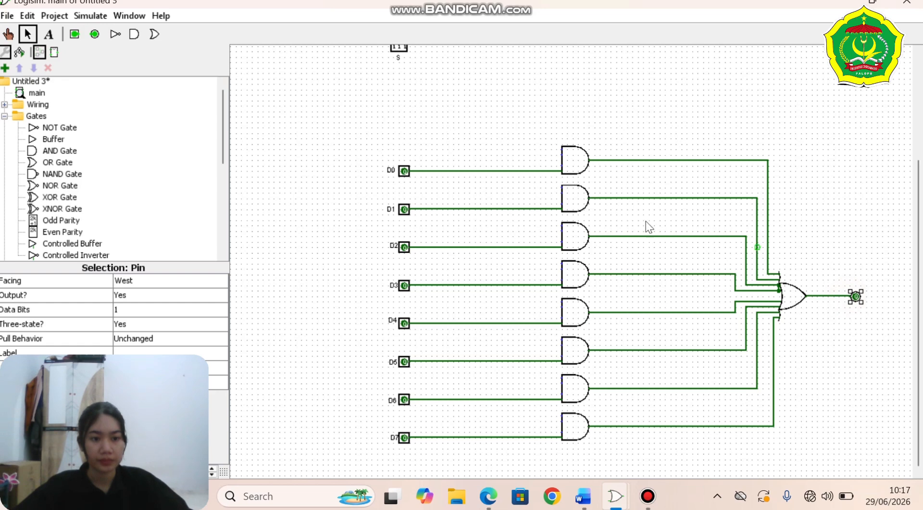
# - Add the text label Y above the output pin
pyautogui.click(48, 33)
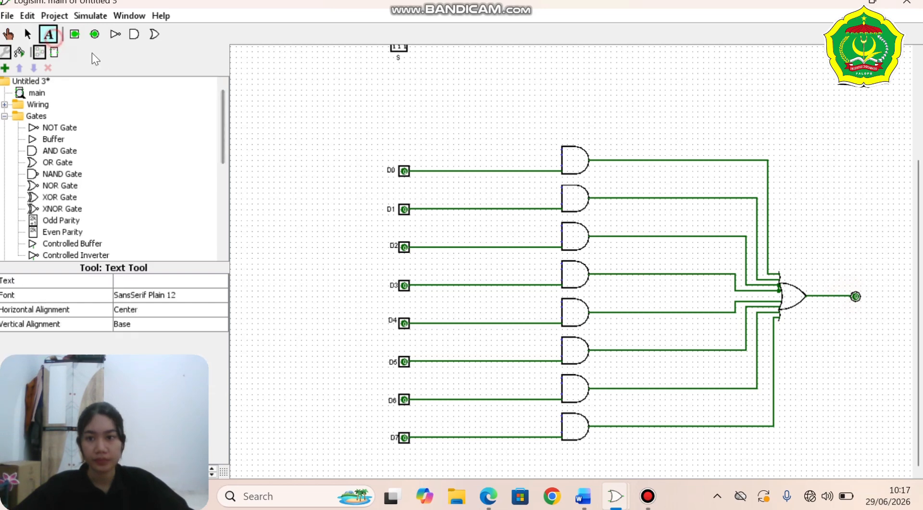
pyautogui.click(855, 282)
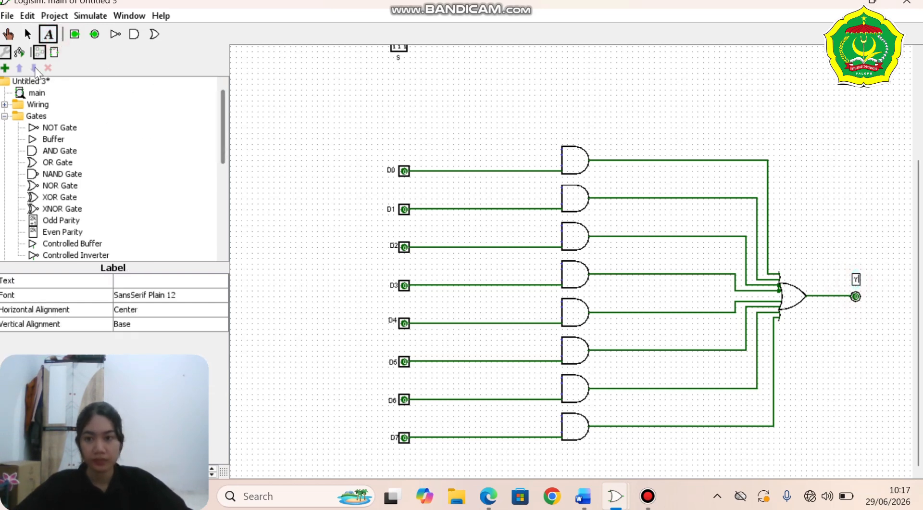
pyautogui.click(27, 34)
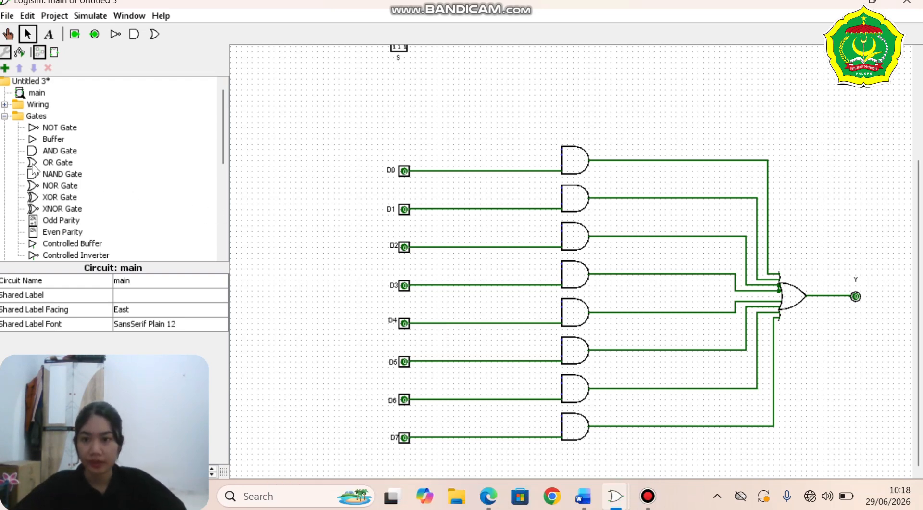
# - Place three 1-bit input pins in an evenly spaced horizontal row below the D7 input wire
pyautogui.click(74, 35)
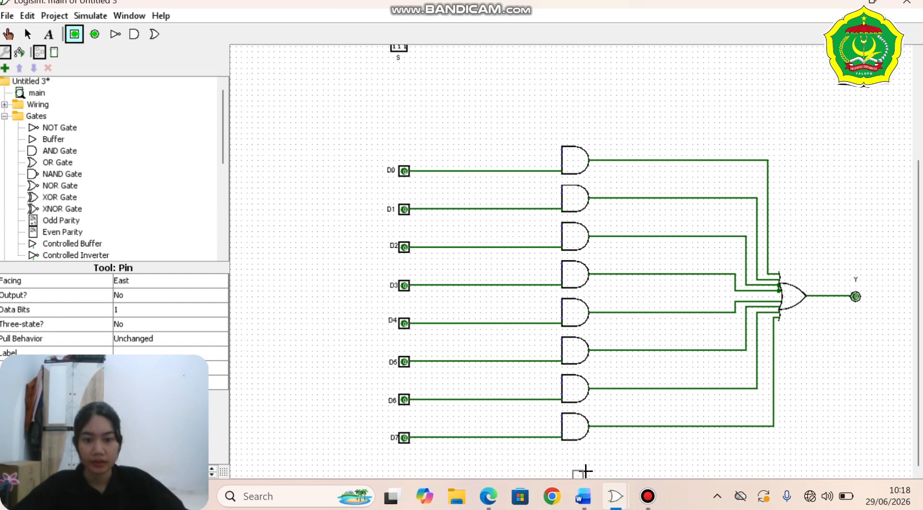
pyautogui.click(461, 474)
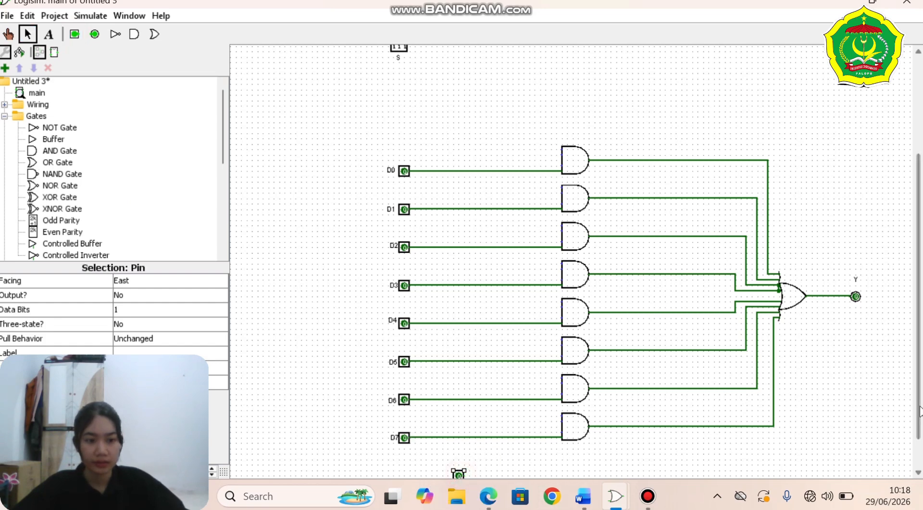
pyautogui.scroll(-2, 909, 403)
pyautogui.moveTo(458, 435); pyautogui.dragTo(448, 456)
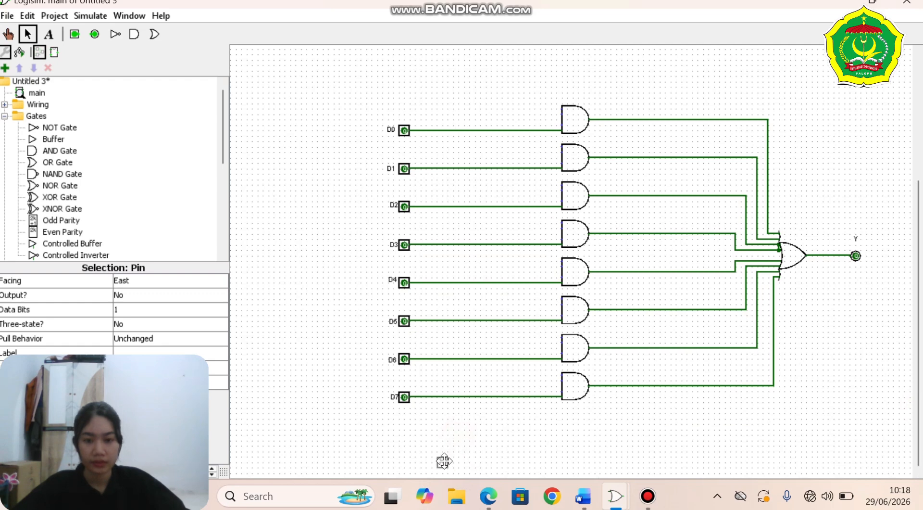
pyautogui.click(74, 33)
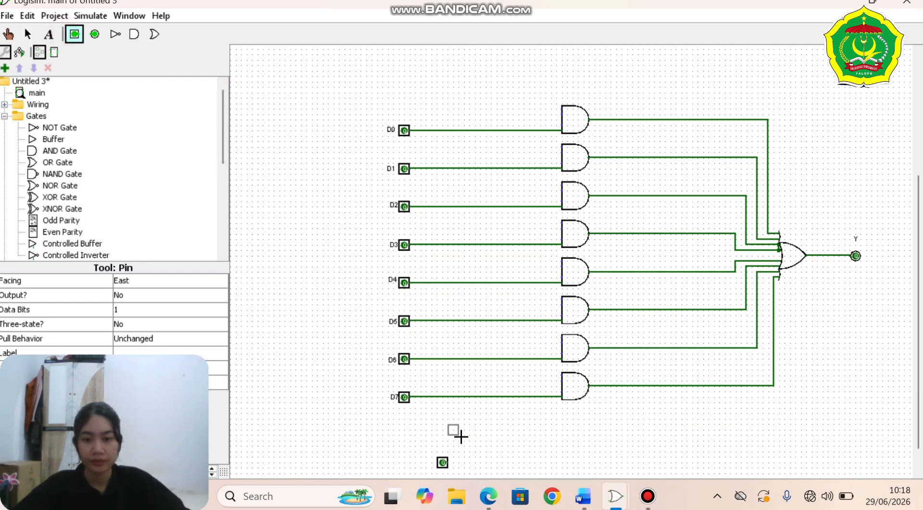
pyautogui.click(488, 463)
pyautogui.click(77, 35)
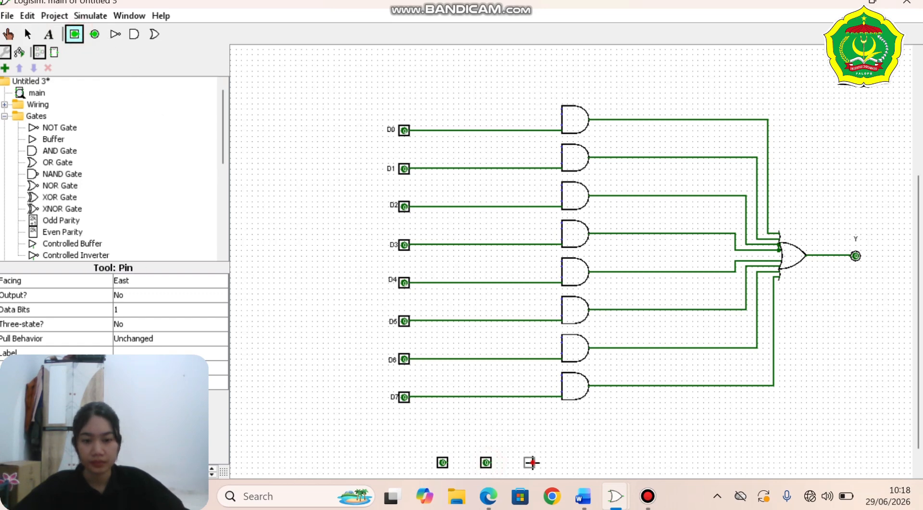
pyautogui.click(531, 462)
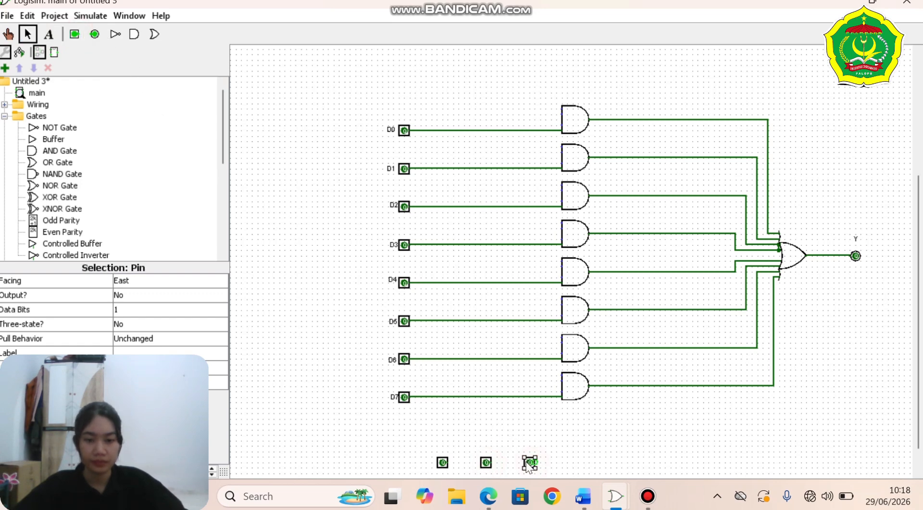
# - Place three north-facing NOT gates in a row above the three new input pins, one slightly to the right of each pin
pyautogui.click(59, 127)
pyautogui.click(470, 445)
pyautogui.click(159, 280)
pyautogui.click(155, 291)
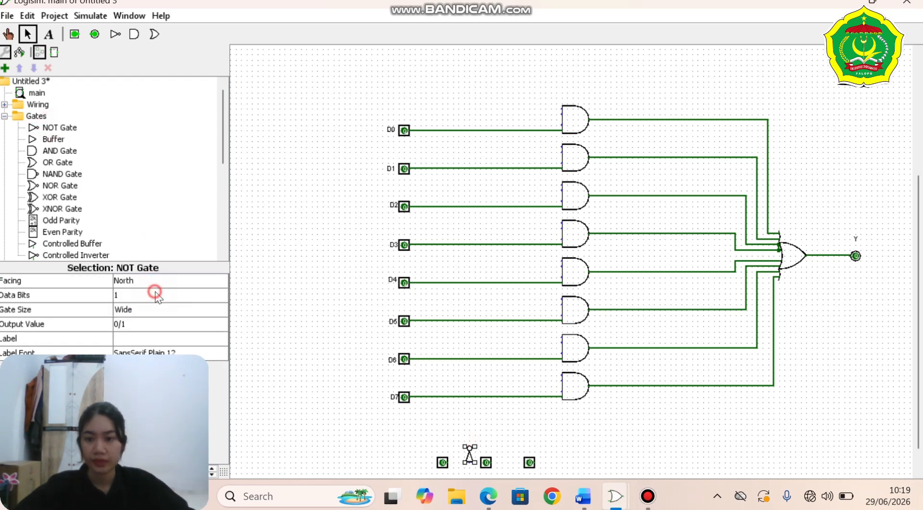
pyautogui.moveTo(469, 455); pyautogui.dragTo(546, 442)
pyautogui.click(509, 437)
pyautogui.hotkey('ctrl', 'v')
pyautogui.click(544, 439)
pyautogui.hotkey('ctrl', 'v')
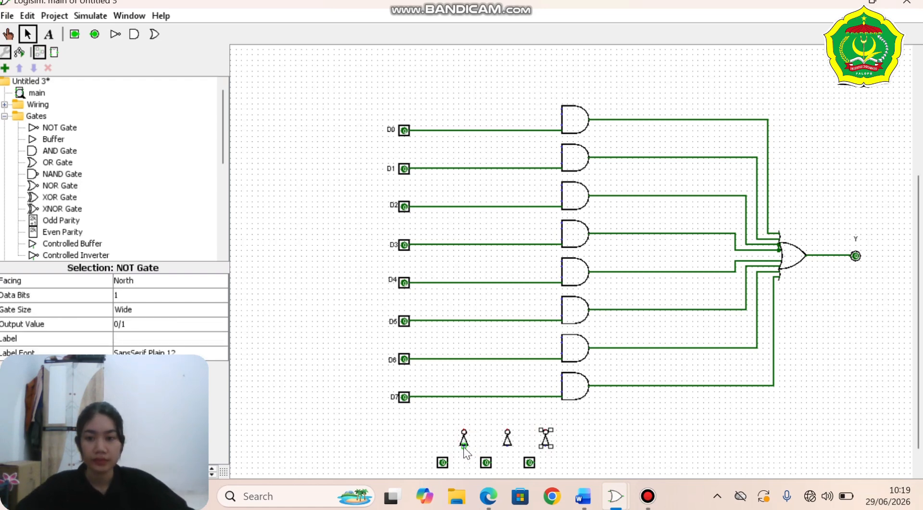
# - Set the three lower input pins to face North and wire each one to the input of its neighbouring NOT gate
pyautogui.moveTo(463, 451)
pyautogui.mouseDown()
pyautogui.moveTo(443, 449)
pyautogui.moveTo(442, 460)
pyautogui.mouseUp()
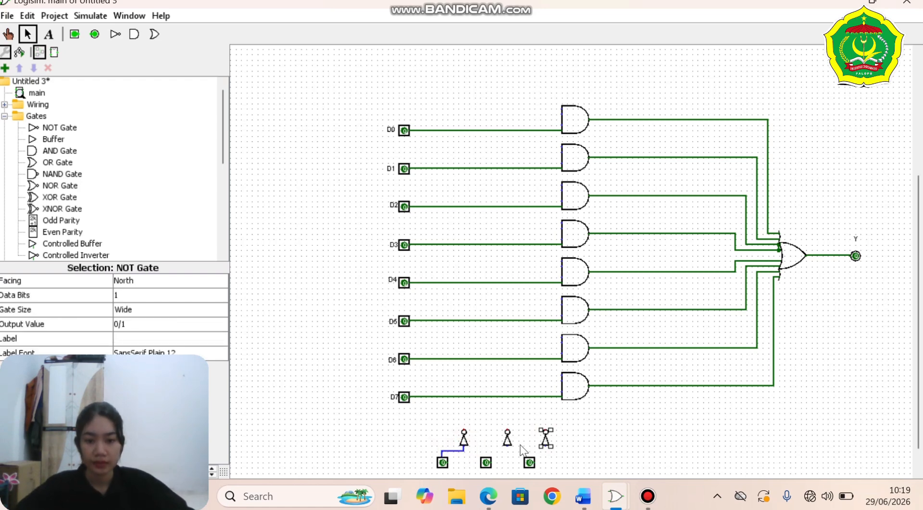
pyautogui.click(443, 462)
pyautogui.click(164, 282)
pyautogui.click(160, 298)
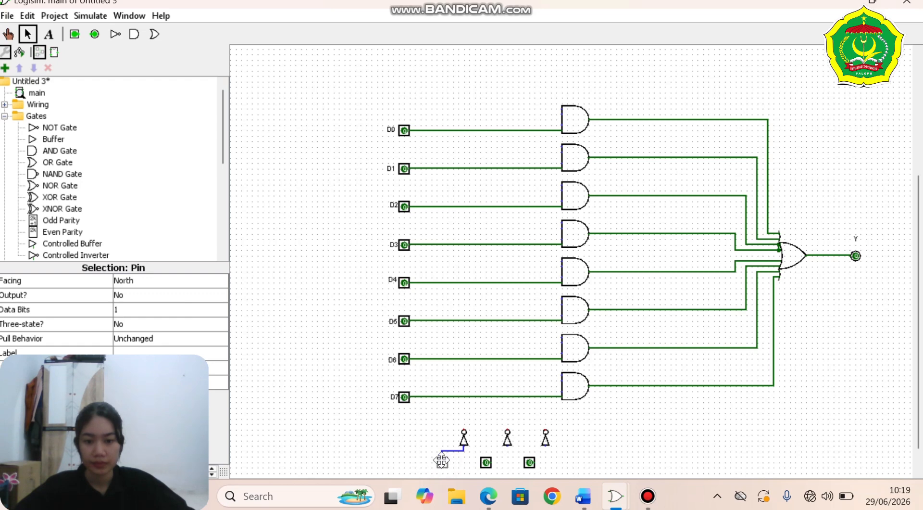
pyautogui.click(486, 463)
pyautogui.click(169, 284)
pyautogui.click(166, 294)
pyautogui.click(530, 463)
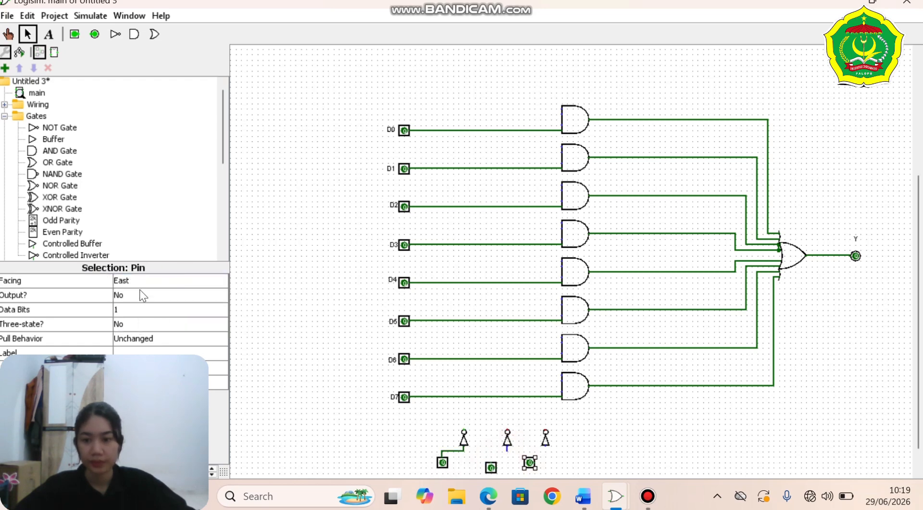
pyautogui.click(140, 283)
pyautogui.click(141, 294)
pyautogui.moveTo(491, 468); pyautogui.dragTo(532, 463)
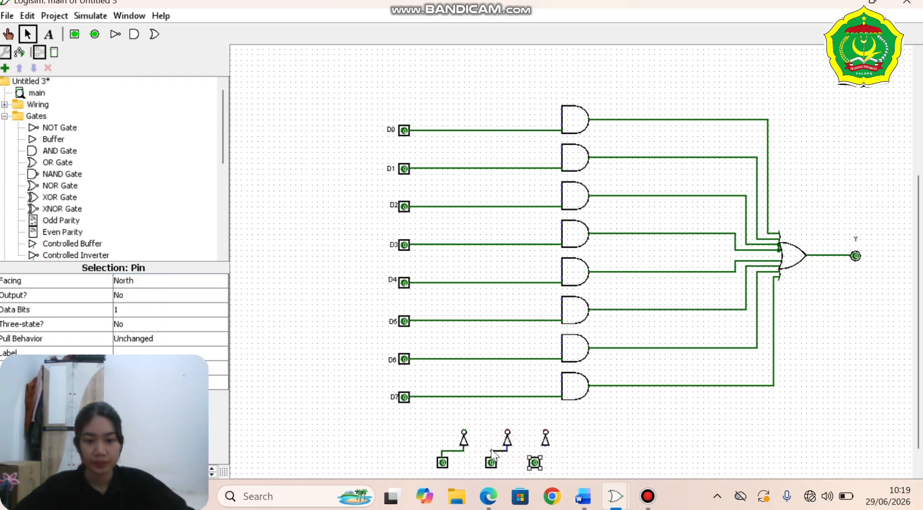
pyautogui.click(541, 451)
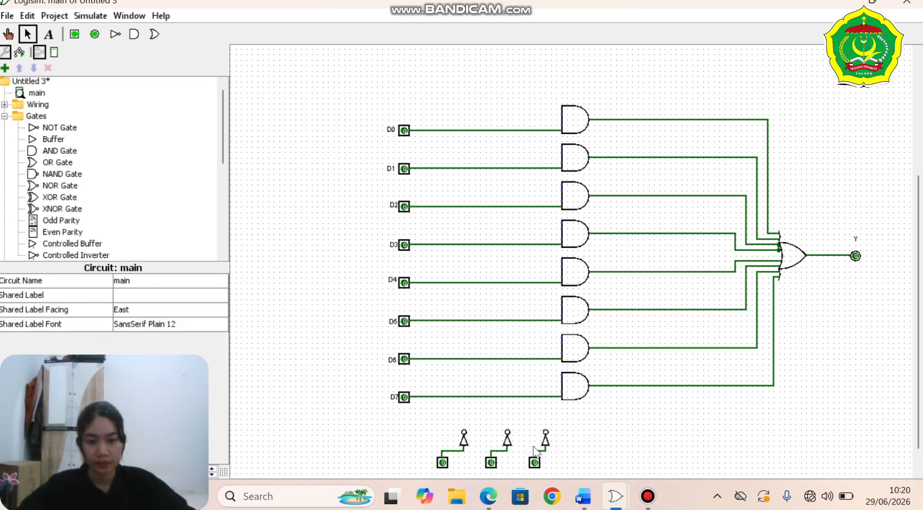
# - Draw a short vertical wire upward from each lower pin's connection, beside its NOT gate
pyautogui.moveTo(534, 432); pyautogui.dragTo(534, 428)
pyautogui.click(492, 445)
pyautogui.click(493, 429)
pyautogui.press('Delete')
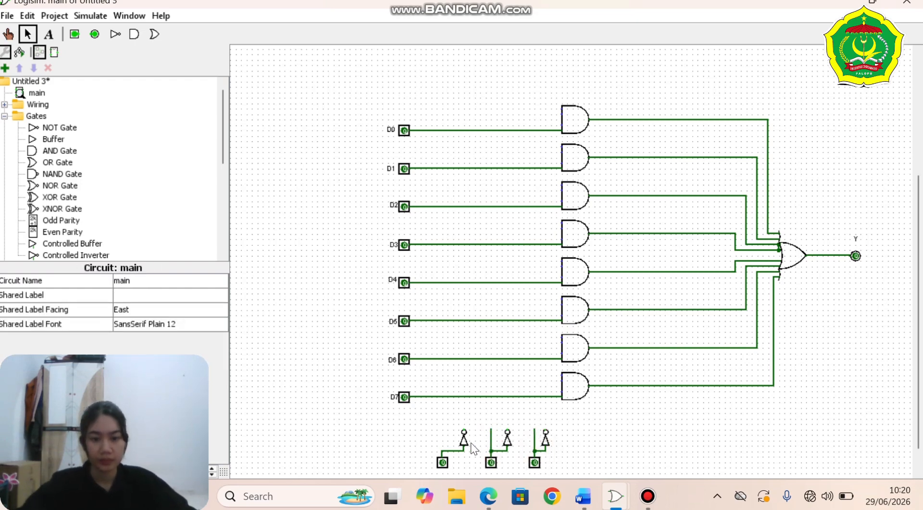
# - Add the text label 0 to the right of each NOT gate and 1 to the left of each short vertical wire
pyautogui.scroll(-2, 469, 418)
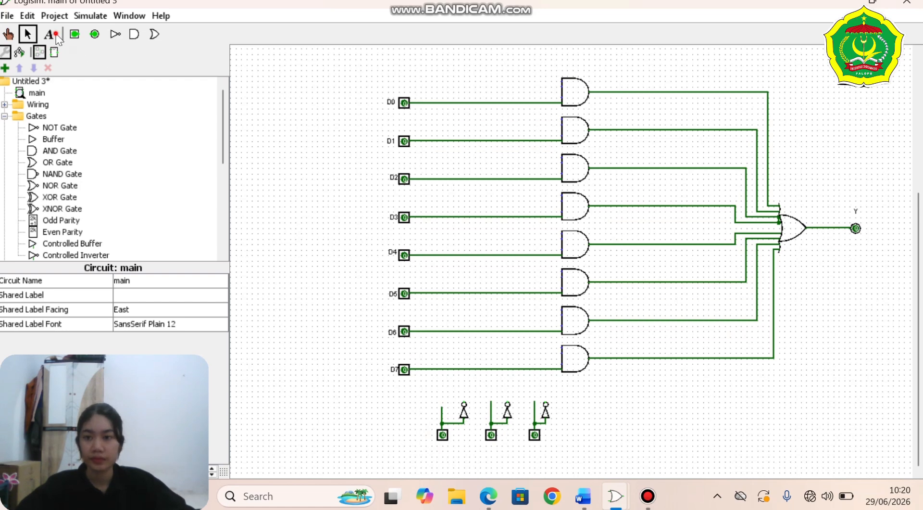
pyautogui.click(55, 35)
pyautogui.click(470, 419)
pyautogui.write('0')
pyautogui.click(516, 417)
pyautogui.write('0')
pyautogui.click(557, 415)
pyautogui.write('0')
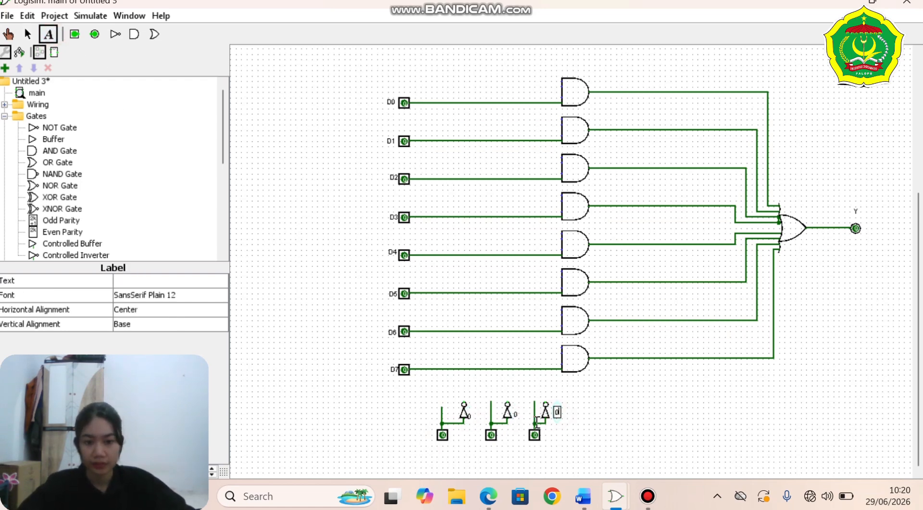
pyautogui.click(529, 416)
pyautogui.click(578, 410)
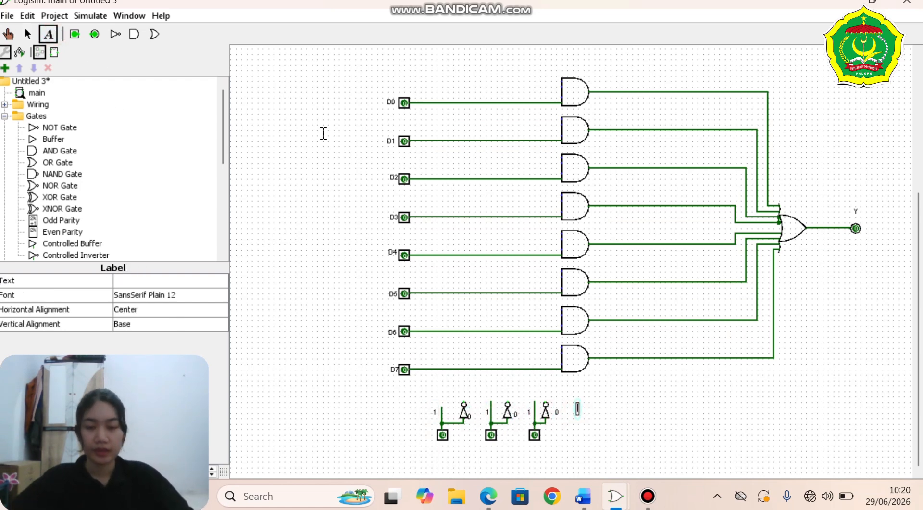
pyautogui.click(28, 34)
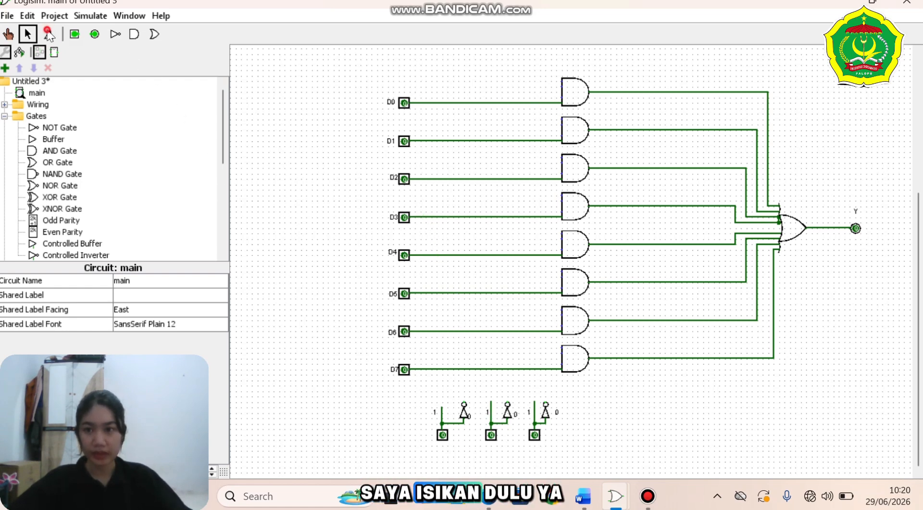
# - Label the three lower input pins S2, S1 and S0 from left to right, with the text below each pin
pyautogui.hotkey('ctrl', '3')
pyautogui.click(444, 451)
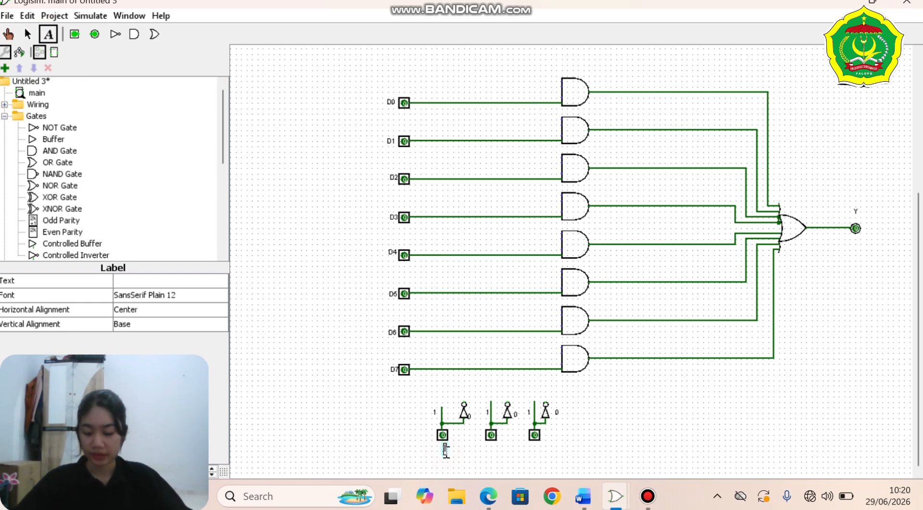
pyautogui.write('S2')
pyautogui.click(492, 447)
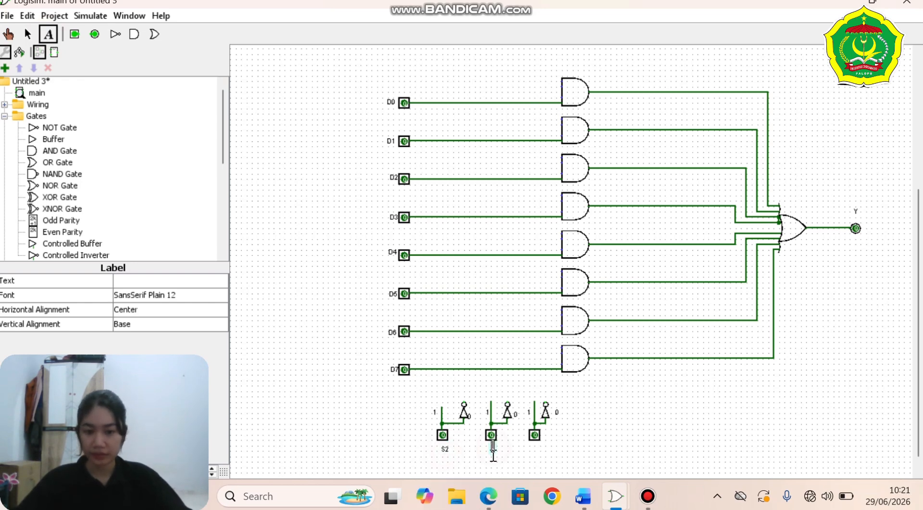
pyautogui.click(491, 452)
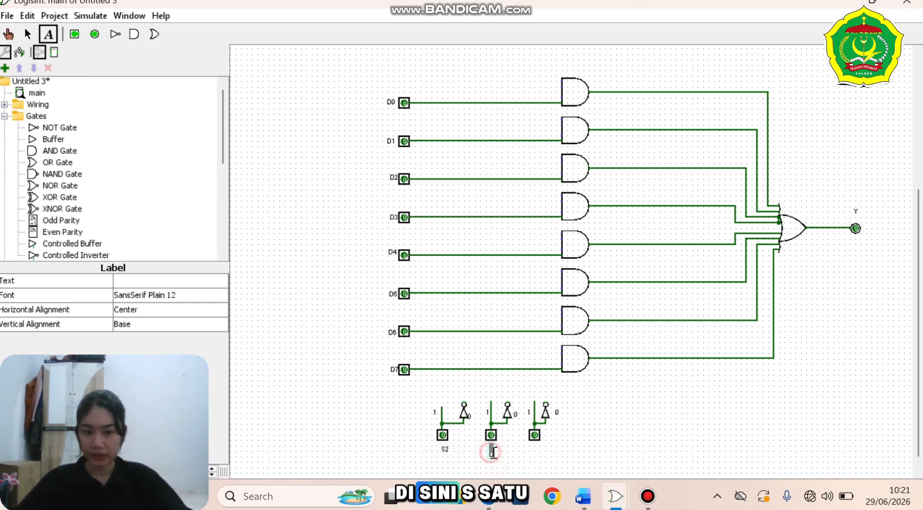
pyautogui.write('S1')
pyautogui.click(537, 449)
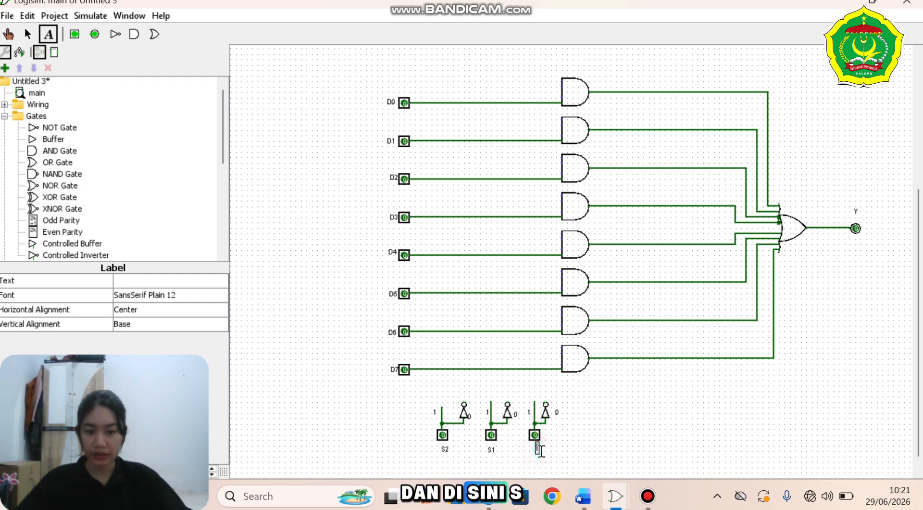
pyautogui.write('S0')
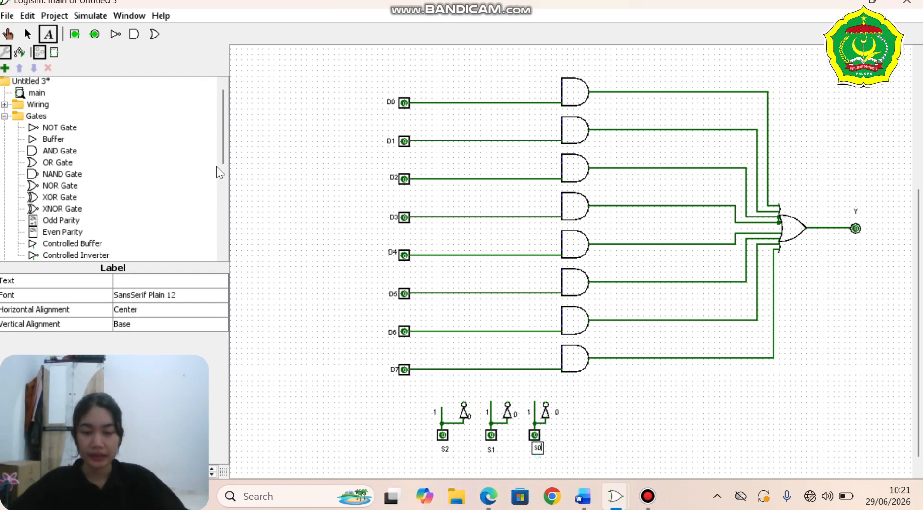
pyautogui.click(27, 33)
pyautogui.click(409, 383)
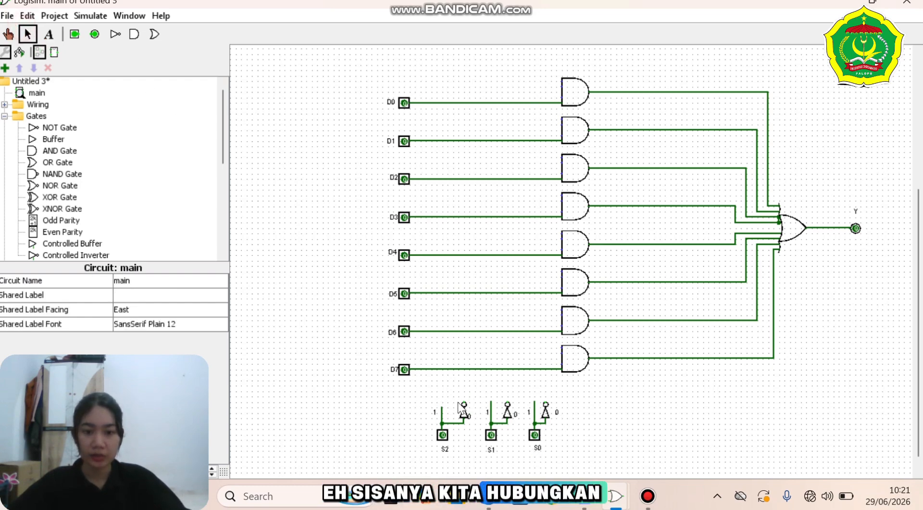
# - Wire the S2, S1 and S0 NOT gate outputs to the third, second and first inputs of the D0 AND gate
pyautogui.moveTo(464, 402); pyautogui.dragTo(459, 165)
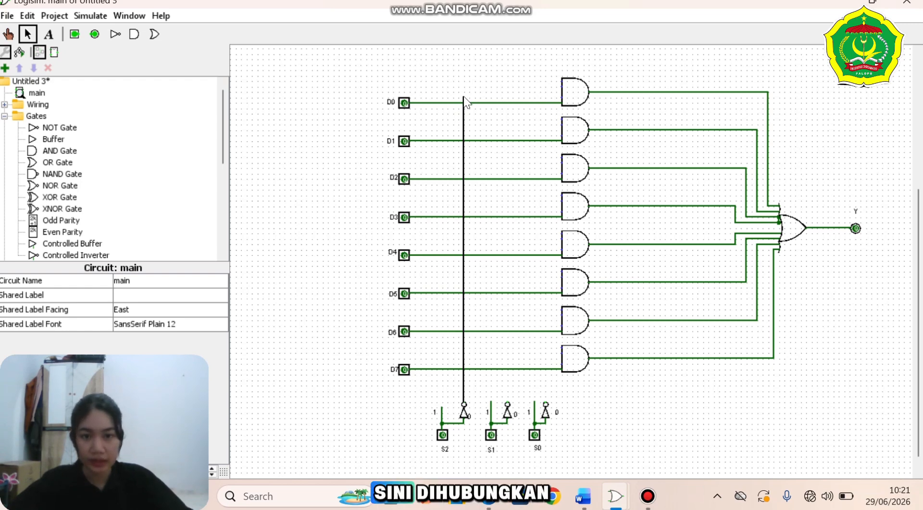
pyautogui.moveTo(493, 104); pyautogui.dragTo(561, 98)
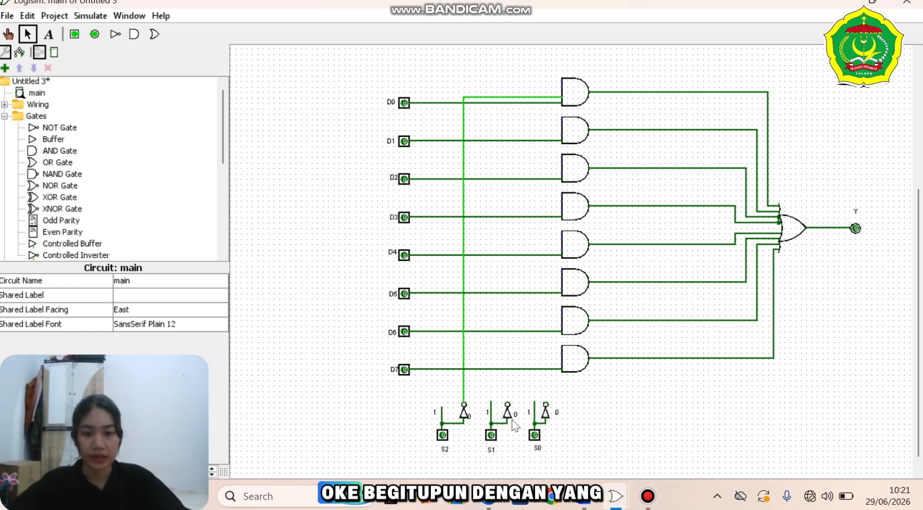
pyautogui.moveTo(507, 404); pyautogui.dragTo(562, 88)
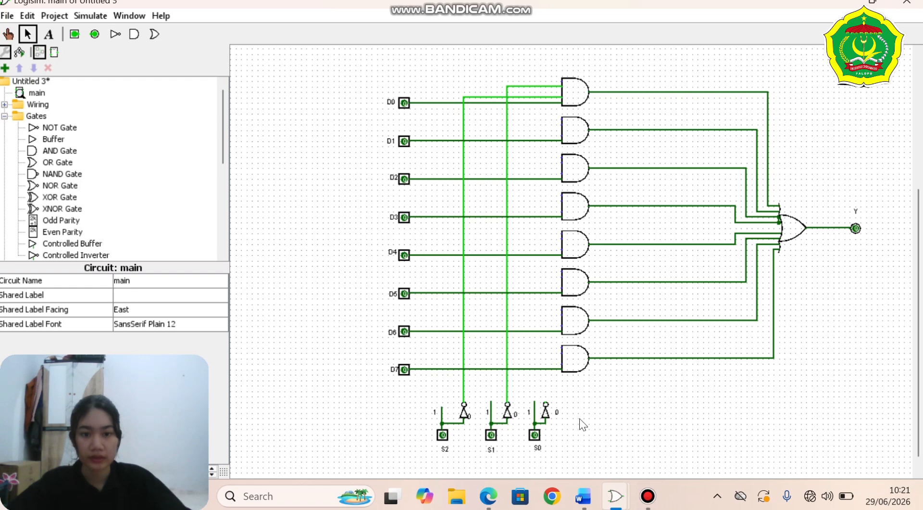
pyautogui.moveTo(547, 402); pyautogui.dragTo(542, 111)
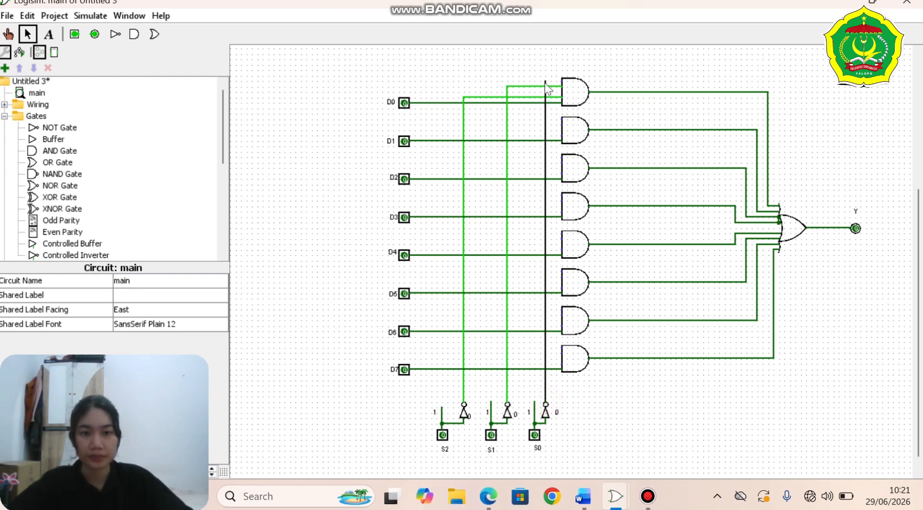
pyautogui.moveTo(547, 78); pyautogui.dragTo(561, 82)
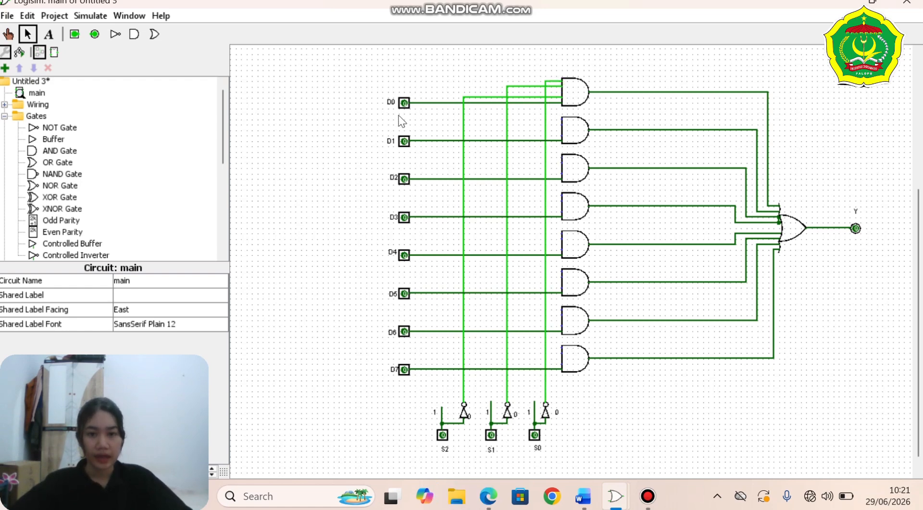
# - Test the D0 path by toggling D0 to 1 with all select pins at 0, and reset it to 0
pyautogui.click(8, 34)
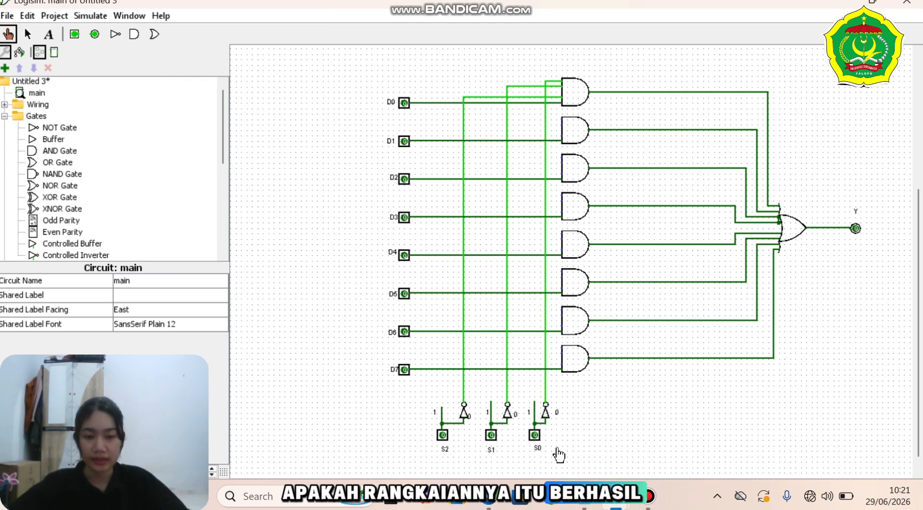
pyautogui.click(404, 102)
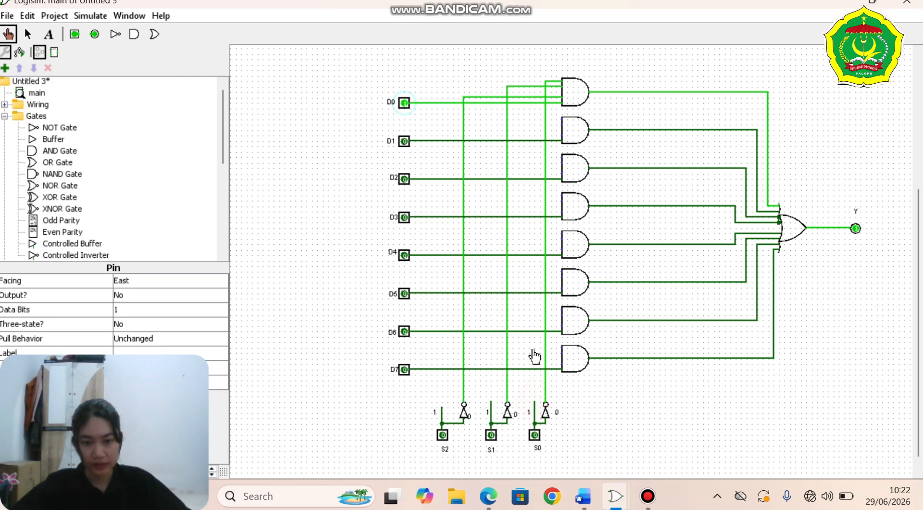
pyautogui.click(404, 103)
# - Wire the direct S0 line to the D1 AND gate's top input and branch inverted S1 and S2 to its second and third inputs
pyautogui.hotkey('ctrl', '2')
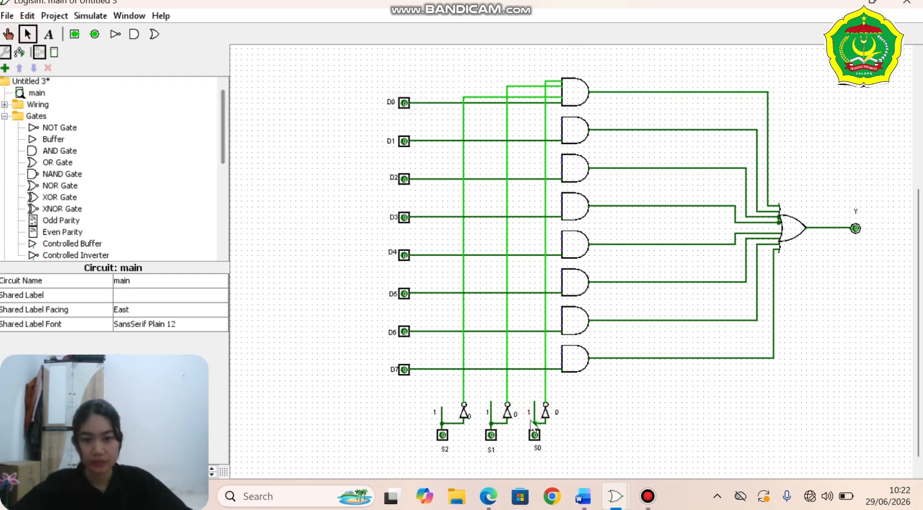
pyautogui.moveTo(535, 402); pyautogui.dragTo(534, 341)
pyautogui.moveTo(527, 191); pyautogui.dragTo(562, 119)
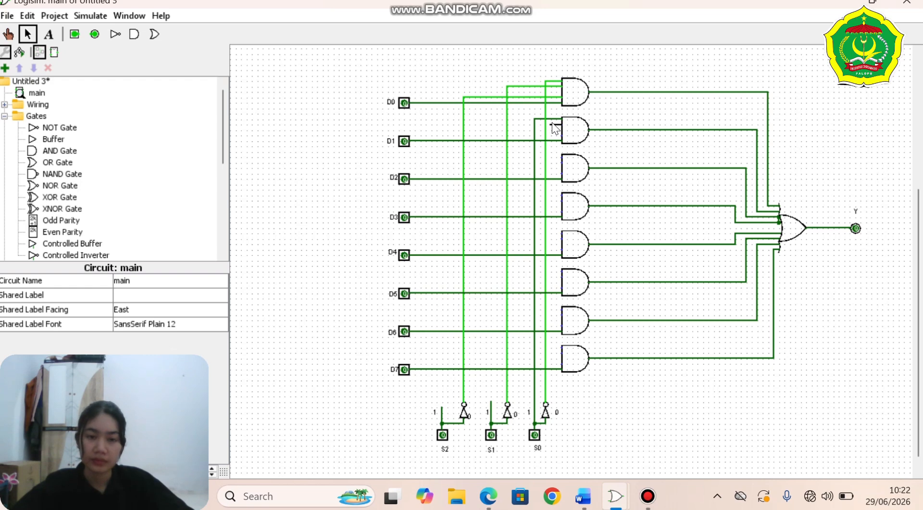
pyautogui.moveTo(547, 124); pyautogui.dragTo(464, 136)
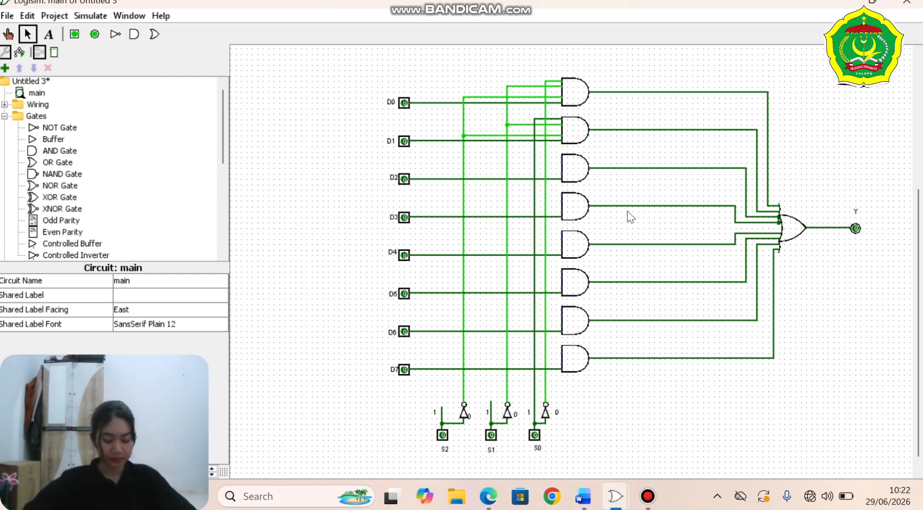
# - Test the D1 path by setting S0 and D1 to 1, and reset both pins to 0
pyautogui.click(8, 35)
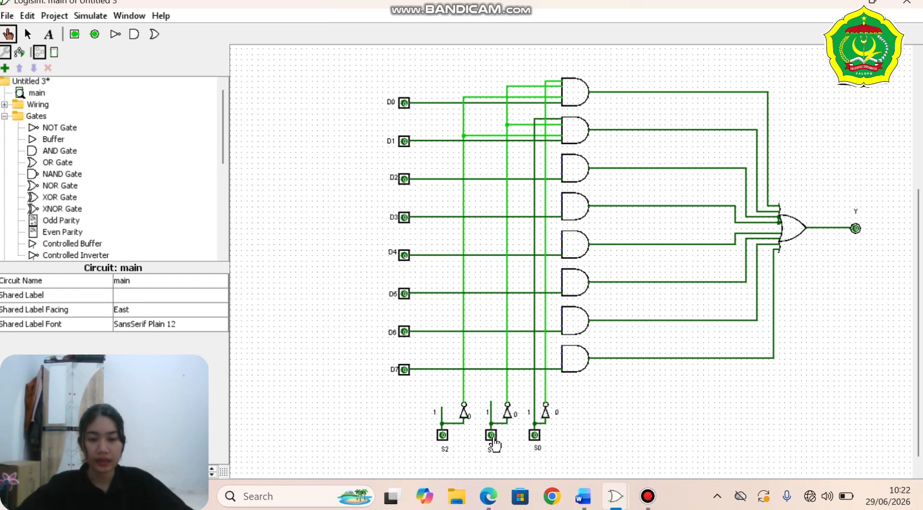
pyautogui.click(534, 434)
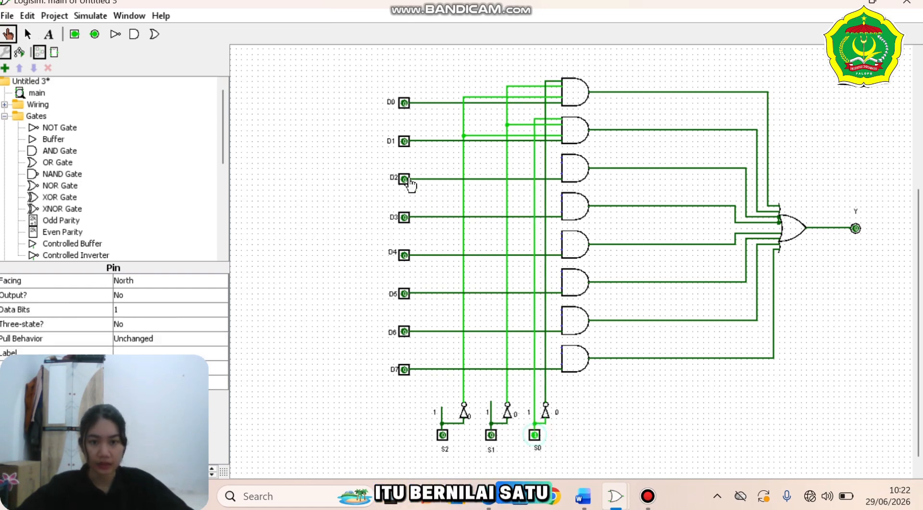
pyautogui.click(404, 142)
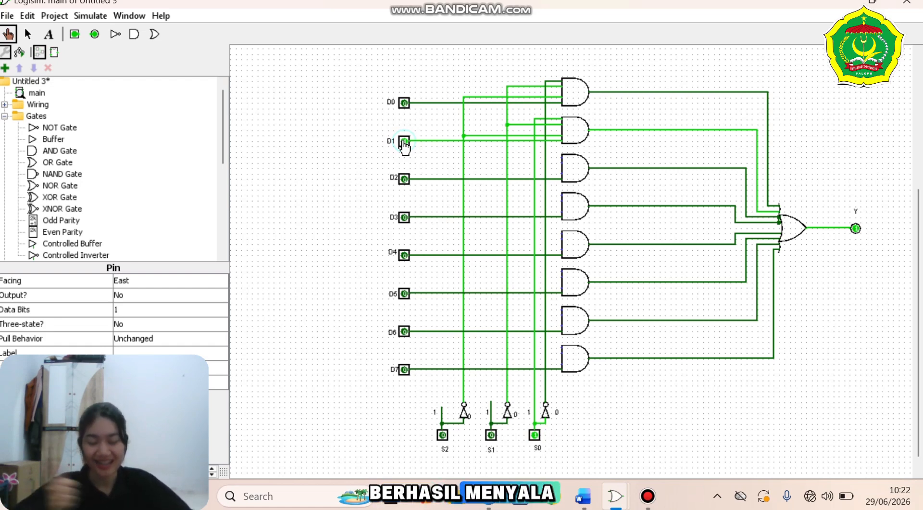
pyautogui.click(404, 141)
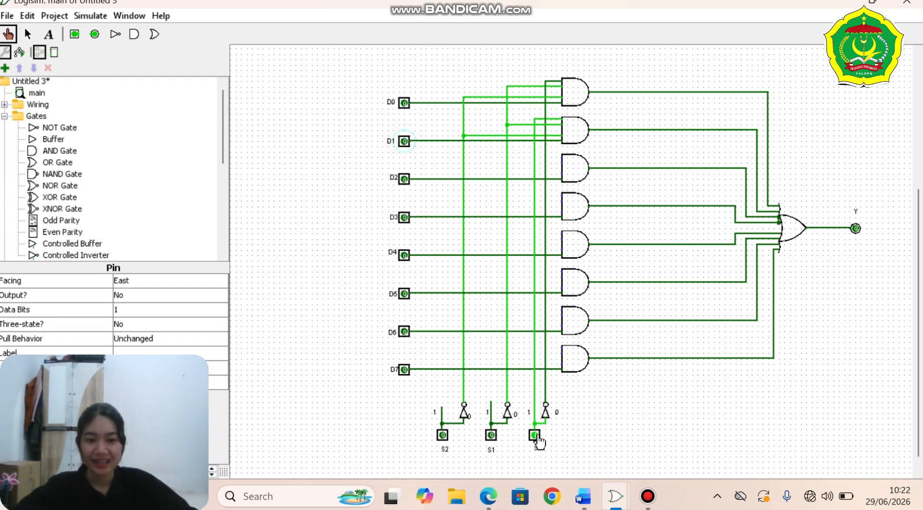
pyautogui.click(535, 435)
# - Wire direct S1 to the D2 AND gate's second input and branch inverted S0 and S2 to its first and third inputs
pyautogui.click(28, 34)
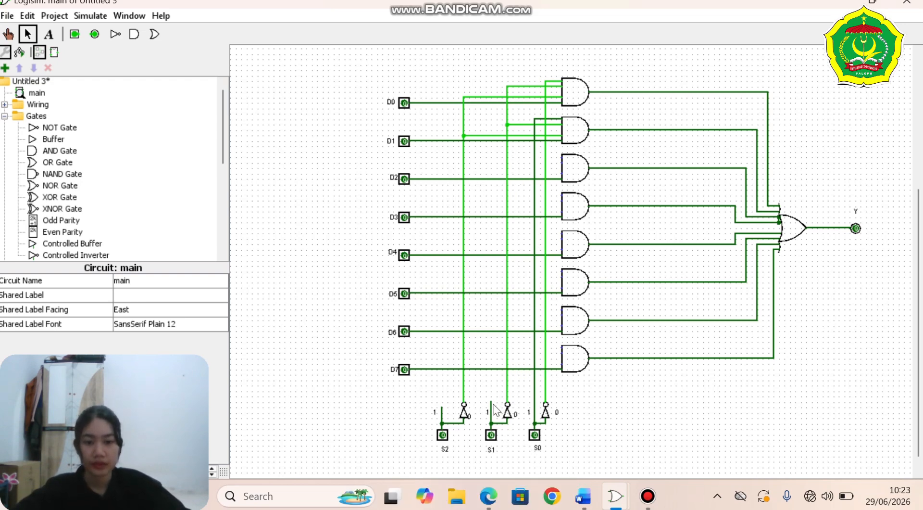
pyautogui.moveTo(491, 402); pyautogui.dragTo(493, 162)
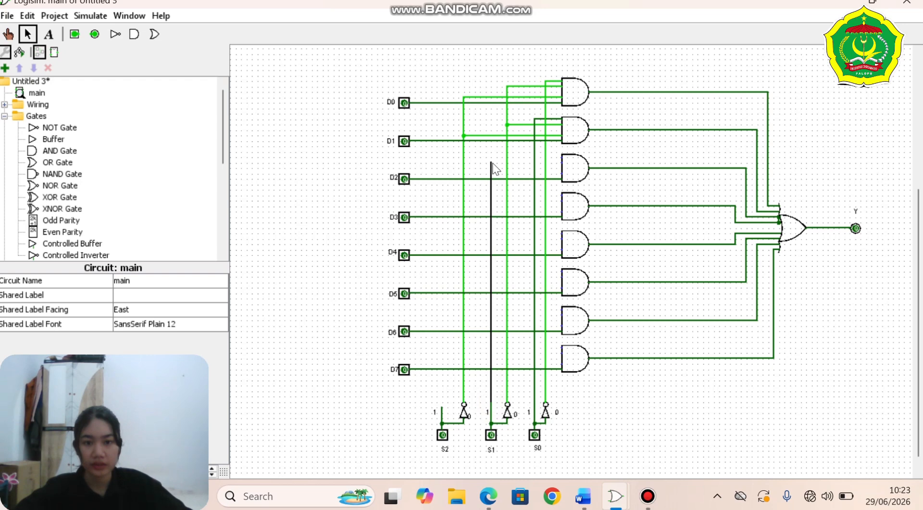
pyautogui.moveTo(561, 166); pyautogui.dragTo(561, 163)
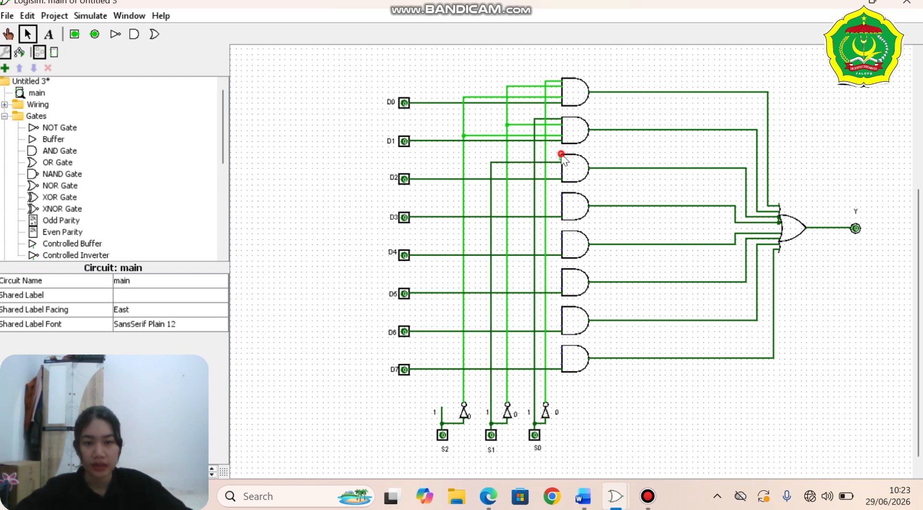
pyautogui.click(561, 154)
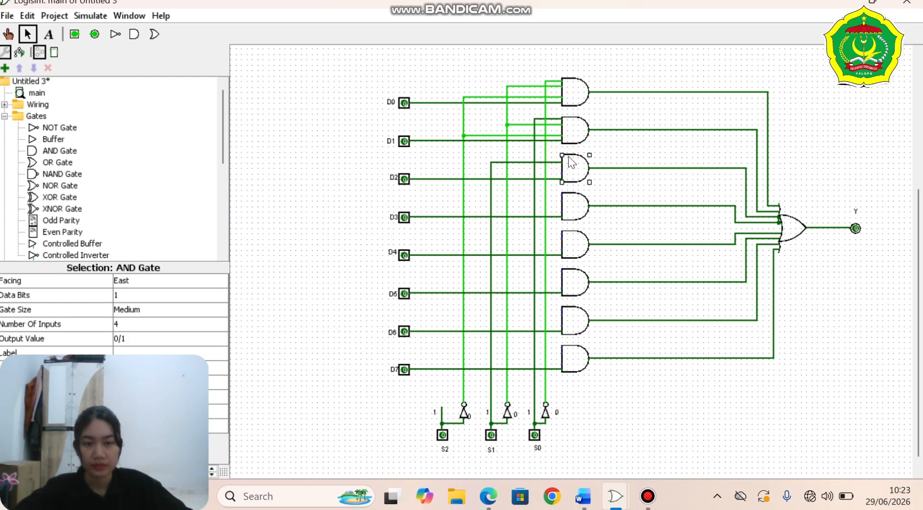
pyautogui.click(558, 155)
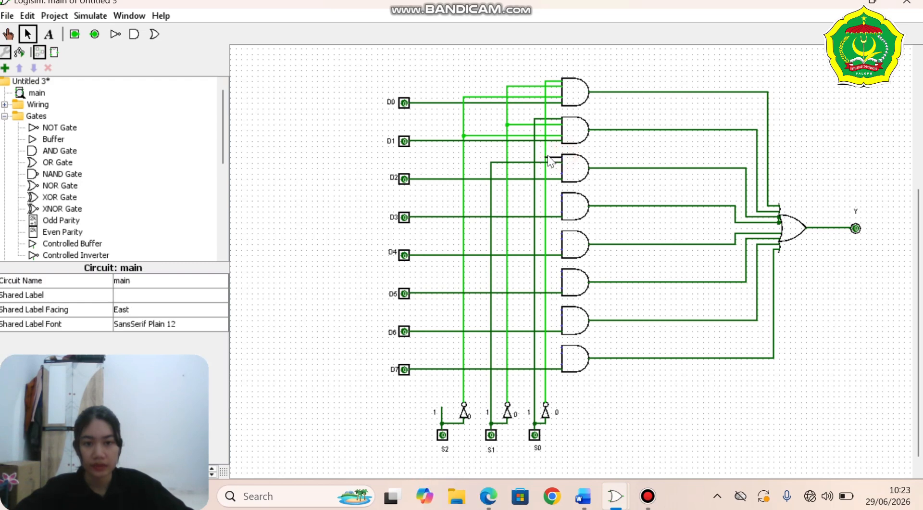
pyautogui.moveTo(561, 174); pyautogui.dragTo(463, 173)
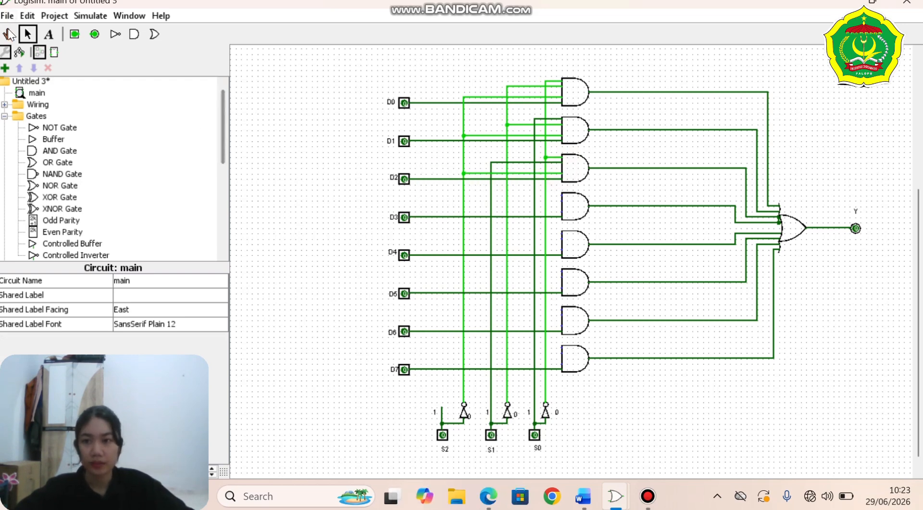
# - Test the D2 path by setting S1 and D2 to 1, and reset both pins to 0
pyautogui.hotkey('ctrl', '1')
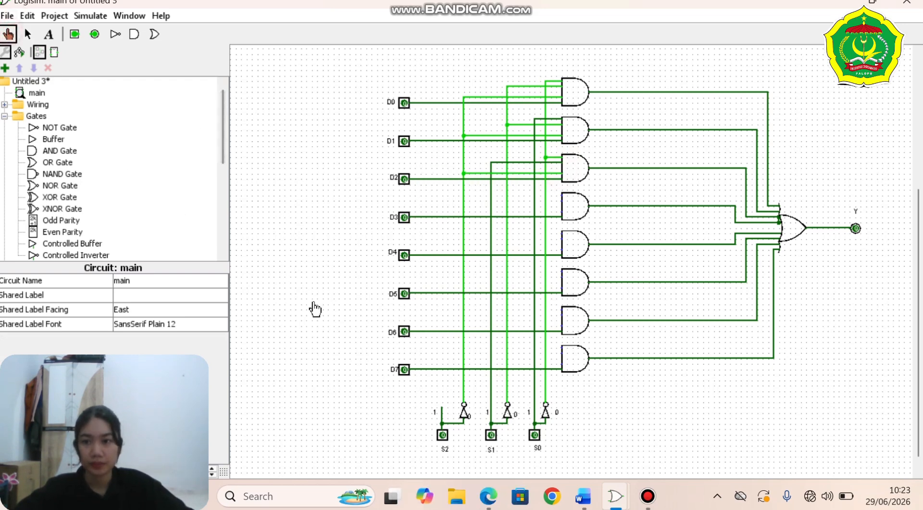
pyautogui.click(491, 435)
pyautogui.click(405, 179)
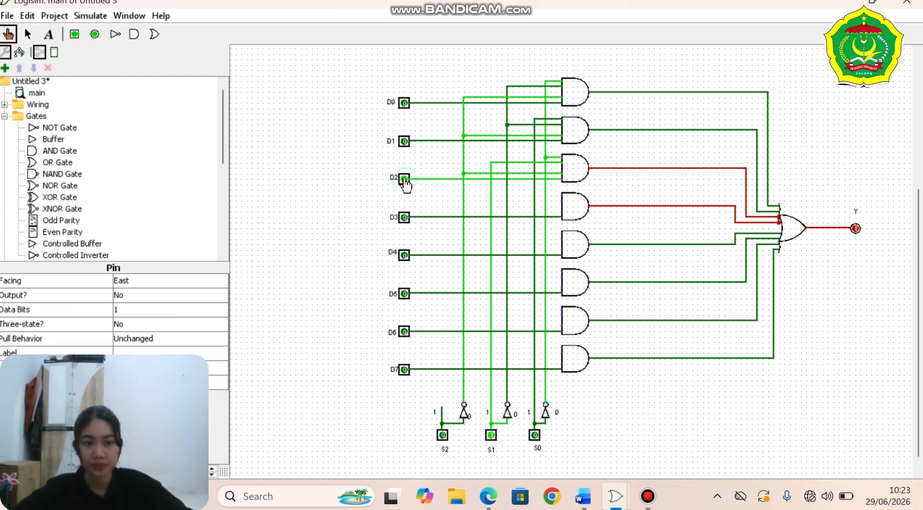
pyautogui.click(404, 179)
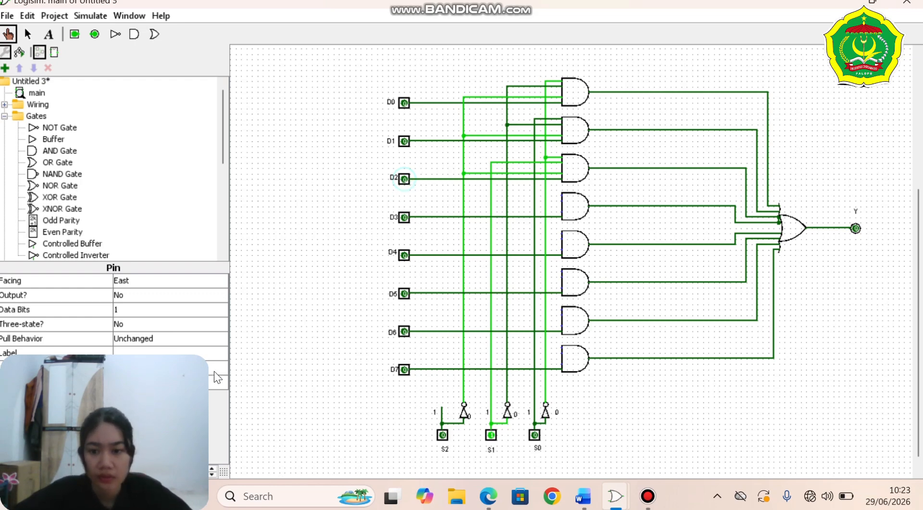
pyautogui.moveTo(185, 375)
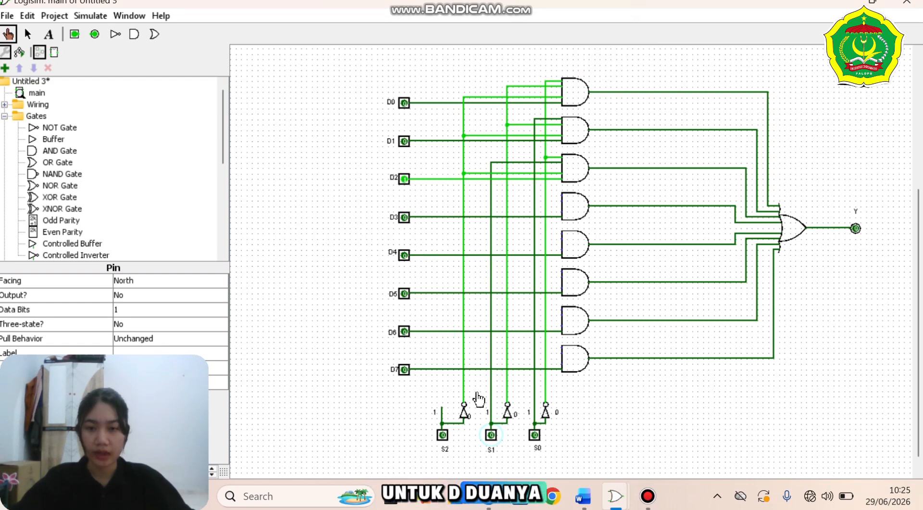
pyautogui.click(491, 435)
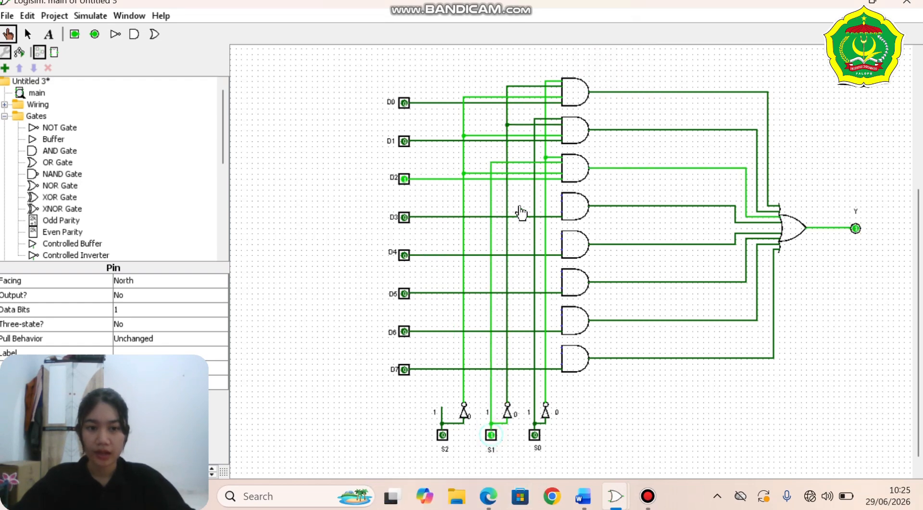
pyautogui.click(404, 179)
pyautogui.click(497, 435)
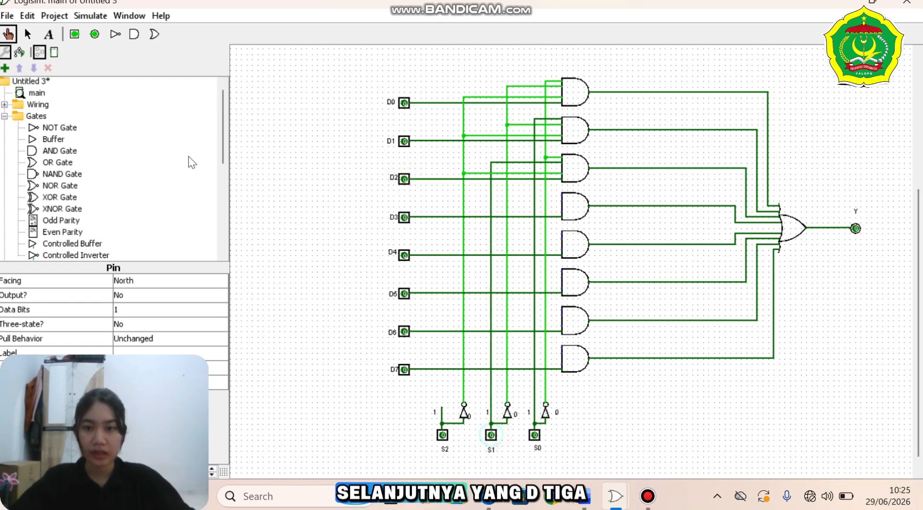
# - Branch inverted S2, direct S1 and direct S0 to the third, second and first inputs of the D3 AND gate
pyautogui.click(25, 30)
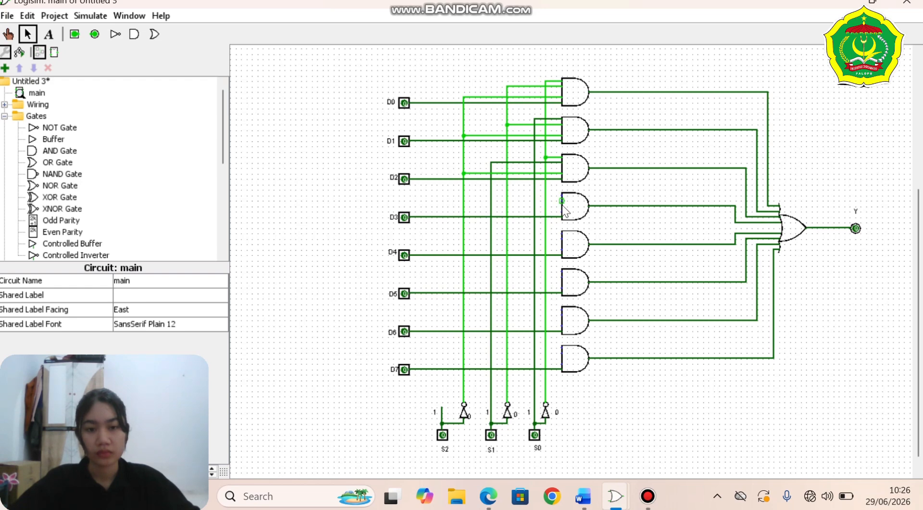
pyautogui.moveTo(561, 209); pyautogui.dragTo(463, 212)
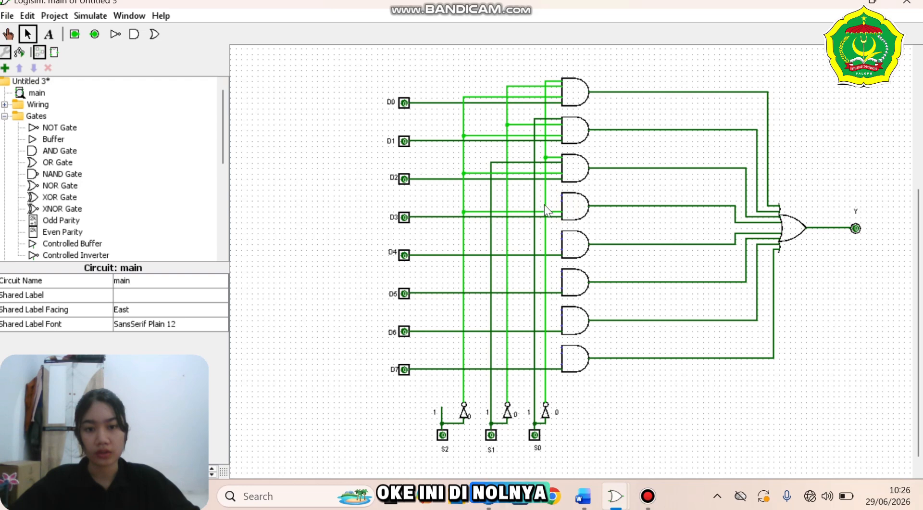
pyautogui.moveTo(561, 201); pyautogui.dragTo(491, 201)
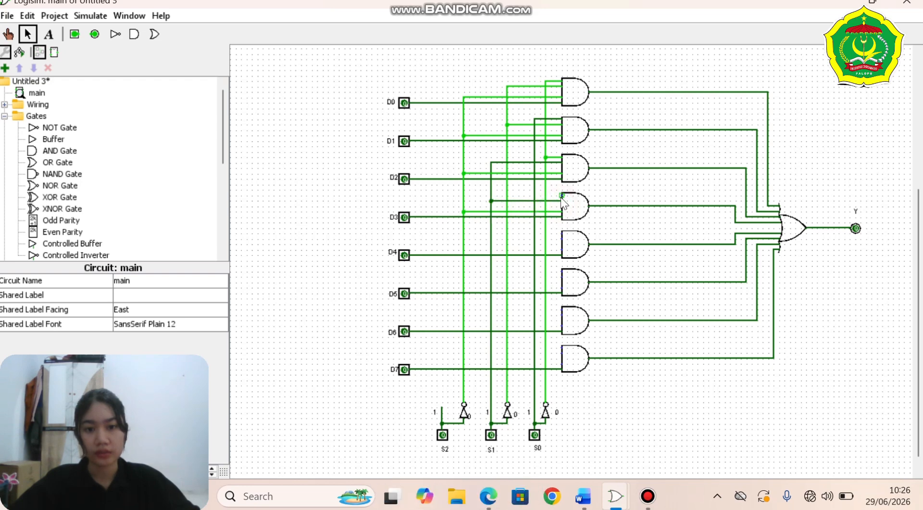
pyautogui.moveTo(562, 195); pyautogui.dragTo(534, 195)
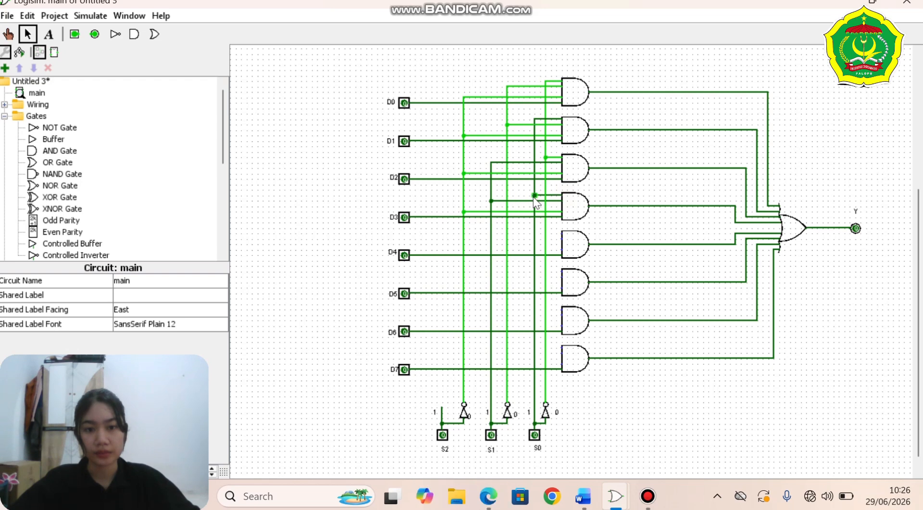
# - Test the D3 path by setting S1, S0 and D3 to 1, and reset all three pins to 0
pyautogui.click(8, 34)
pyautogui.click(491, 436)
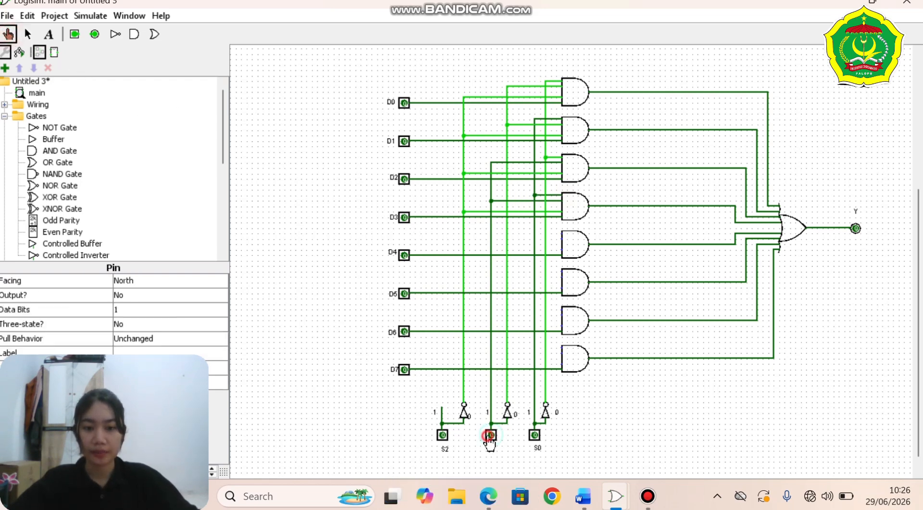
pyautogui.click(534, 436)
pyautogui.click(404, 218)
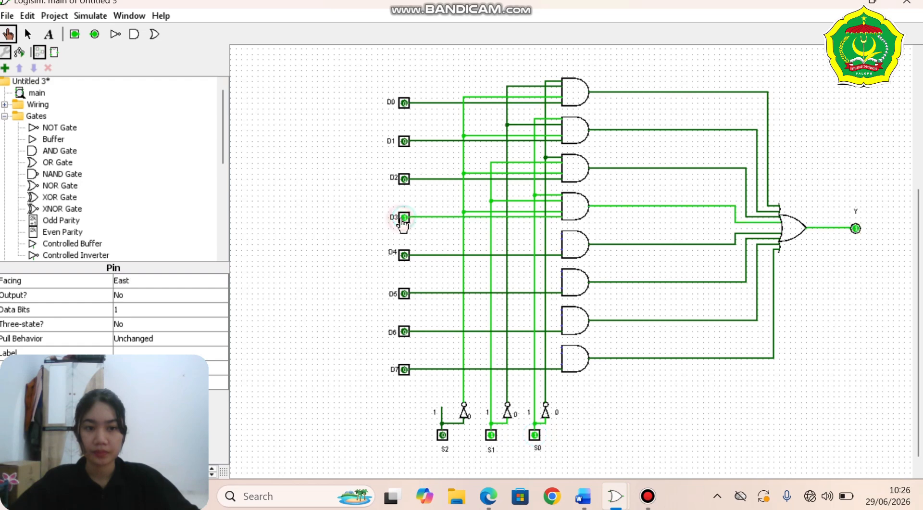
pyautogui.click(404, 218)
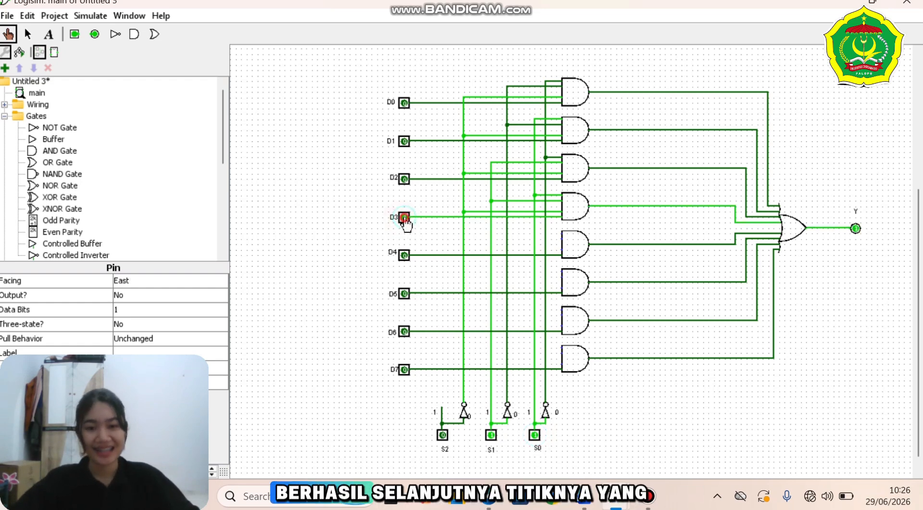
pyautogui.click(534, 435)
pyautogui.click(491, 435)
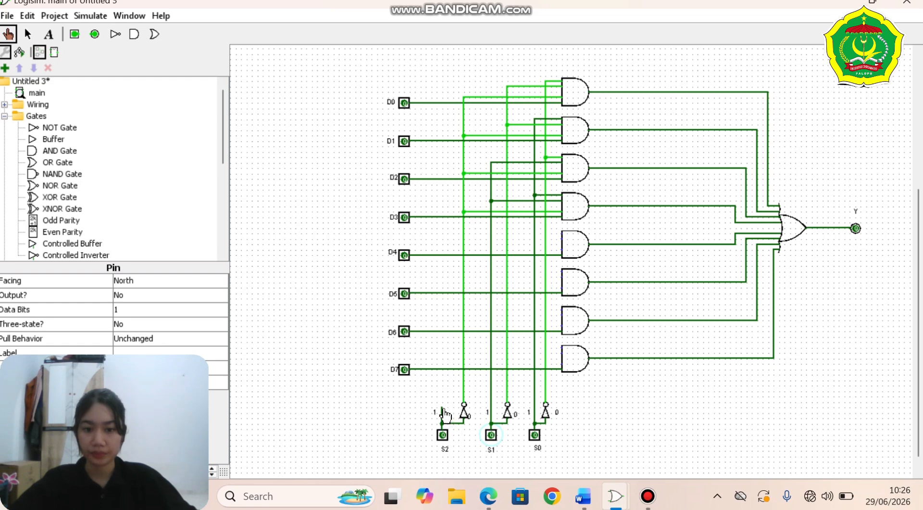
# - Wire direct S2 to the D4 AND gate's third input and branch inverted S1 and S0 to its second and first inputs
pyautogui.click(27, 34)
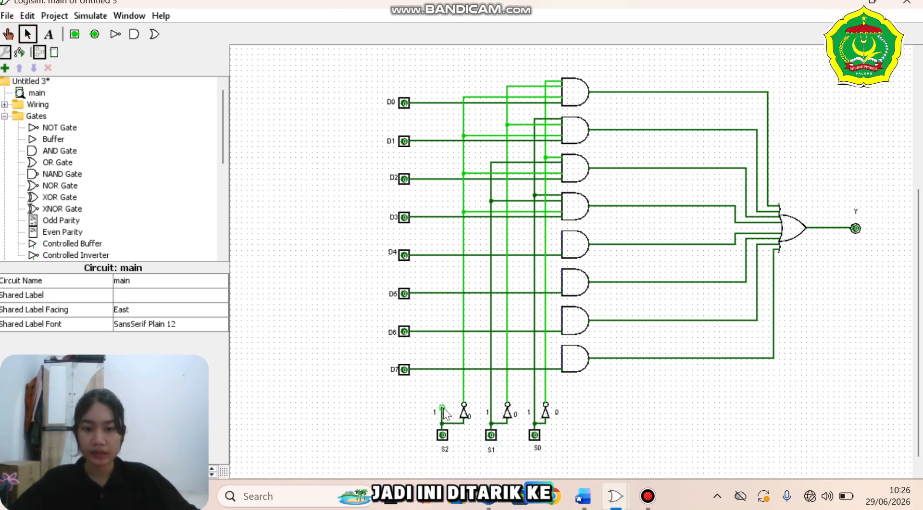
pyautogui.moveTo(442, 423); pyautogui.dragTo(447, 331)
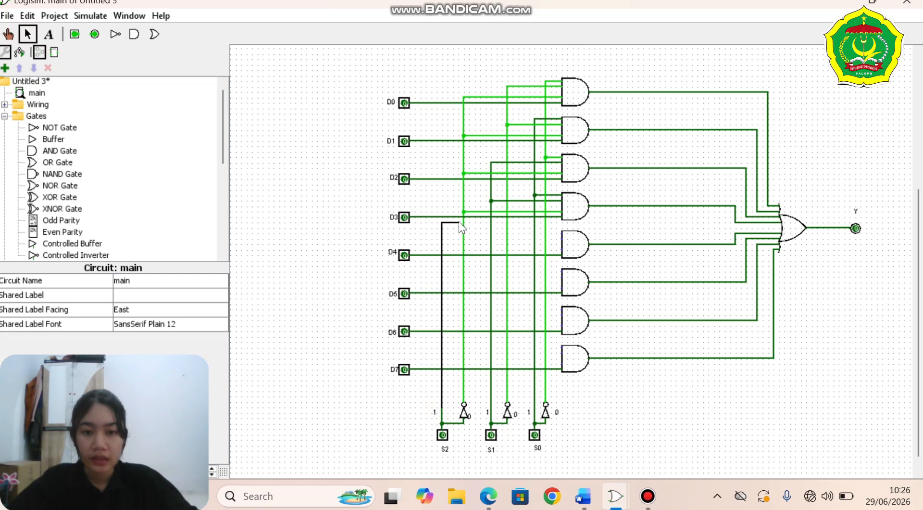
pyautogui.moveTo(460, 248); pyautogui.dragTo(561, 250)
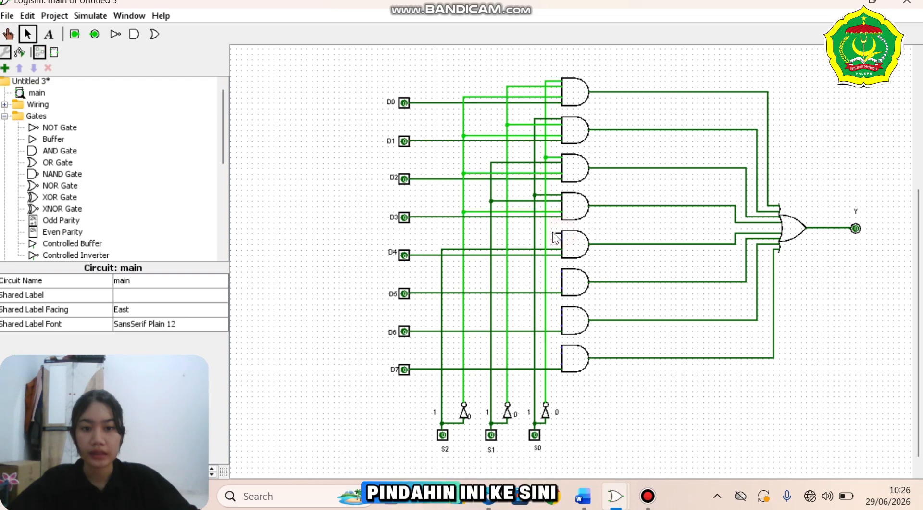
pyautogui.moveTo(560, 239); pyautogui.dragTo(507, 238)
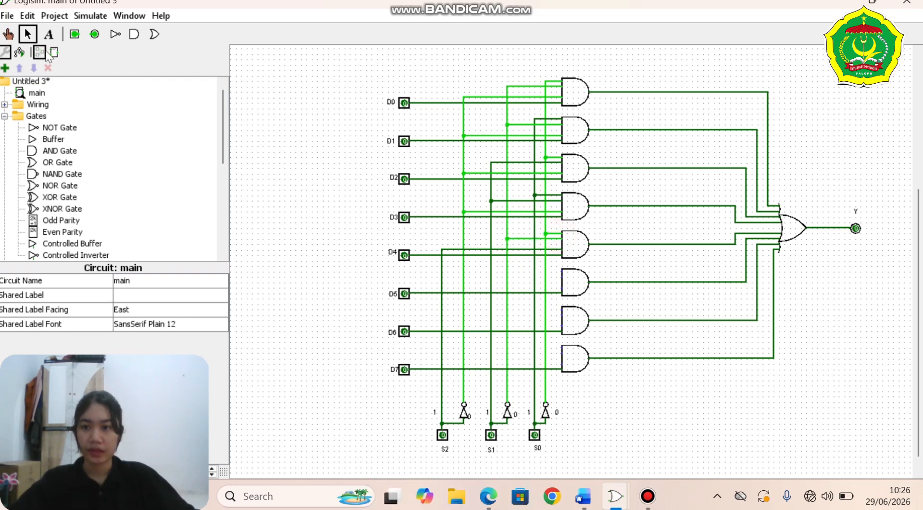
# - Test the D4 path by setting S2 and D4 to 1, and reset both pins to 0
pyautogui.click(8, 34)
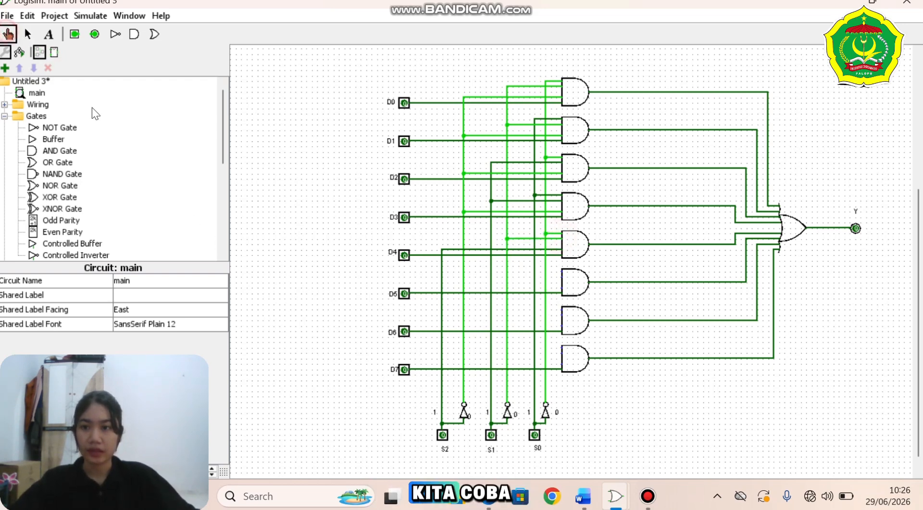
pyautogui.click(443, 435)
pyautogui.click(404, 255)
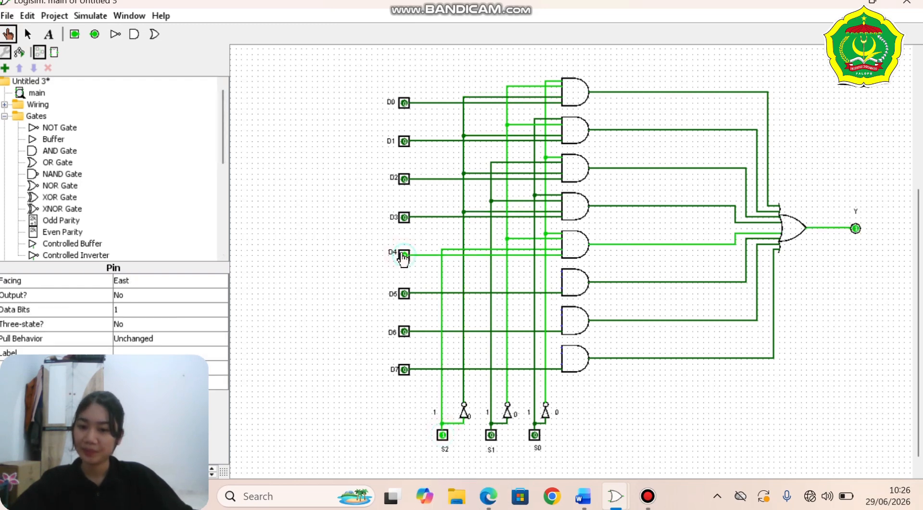
pyautogui.click(404, 255)
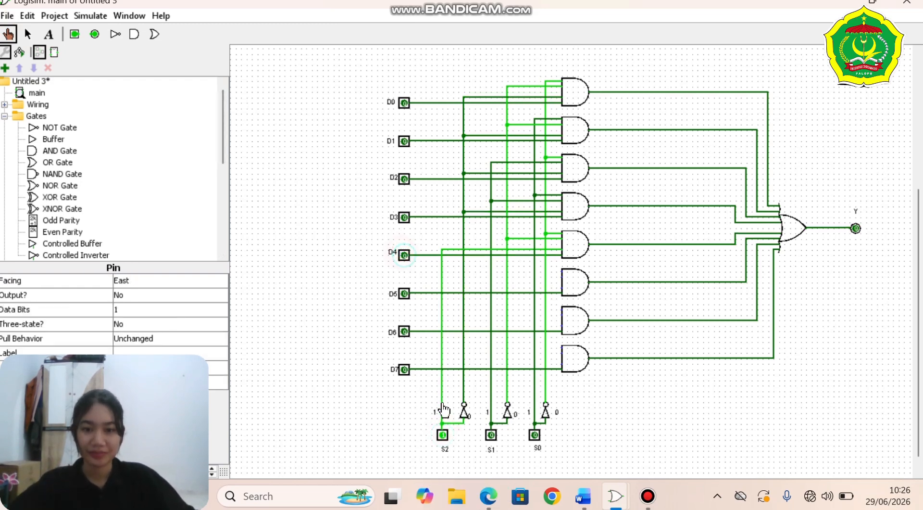
pyautogui.click(442, 435)
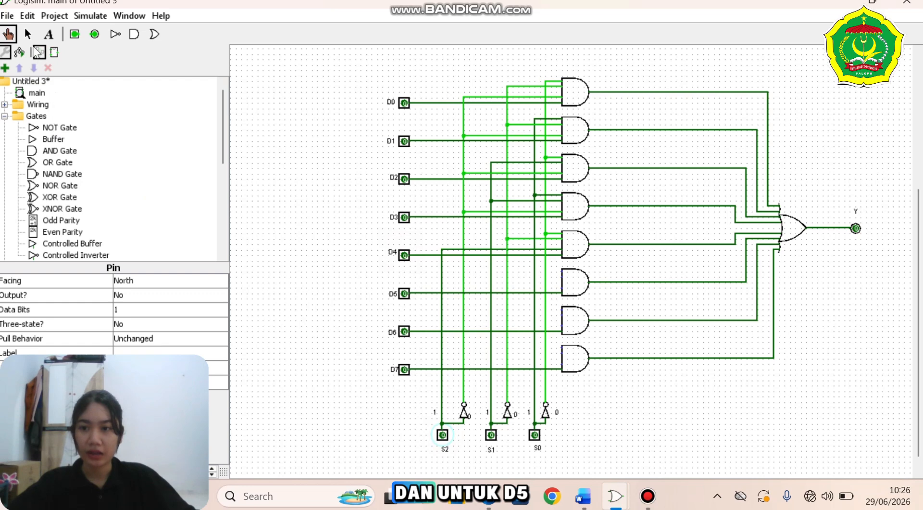
# - Branch direct S2, inverted S1 and direct S0 to the third, second and first inputs of the D5 AND gate
pyautogui.click(27, 34)
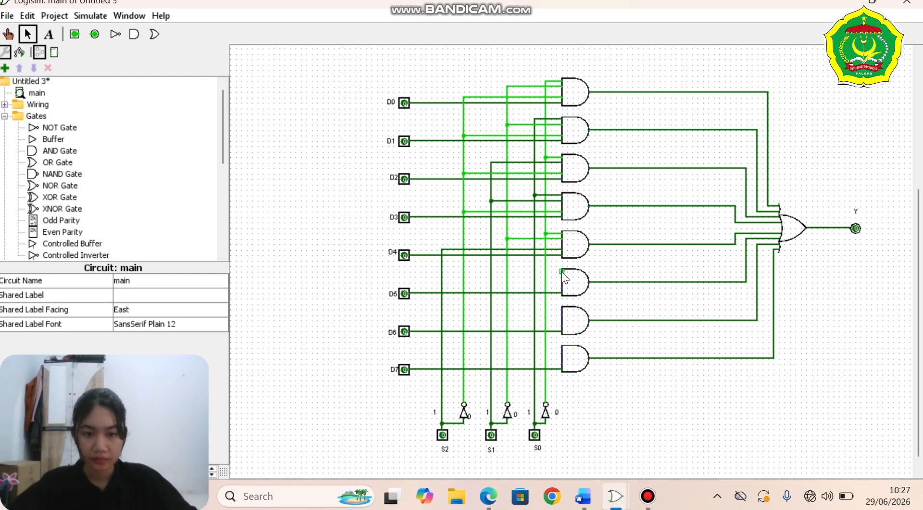
pyautogui.moveTo(557, 286); pyautogui.dragTo(519, 287)
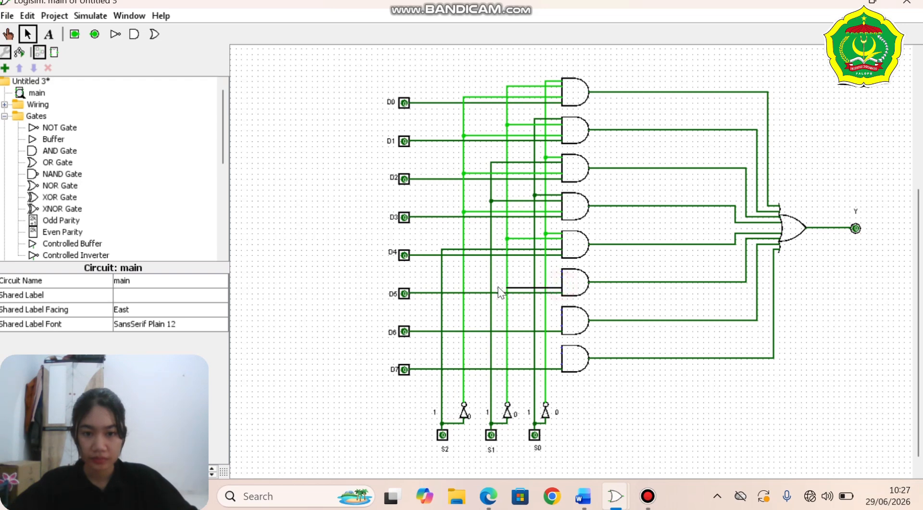
pyautogui.moveTo(440, 287); pyautogui.dragTo(441, 287)
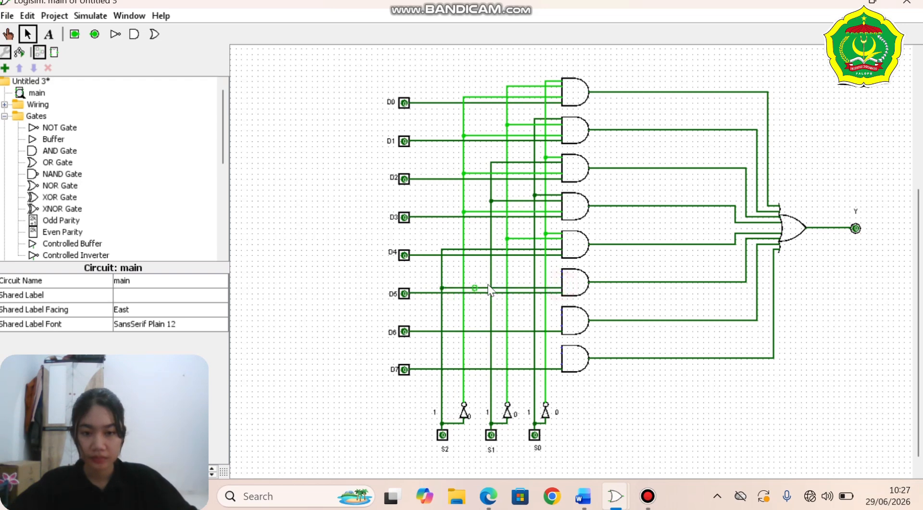
pyautogui.moveTo(562, 276); pyautogui.dragTo(518, 284)
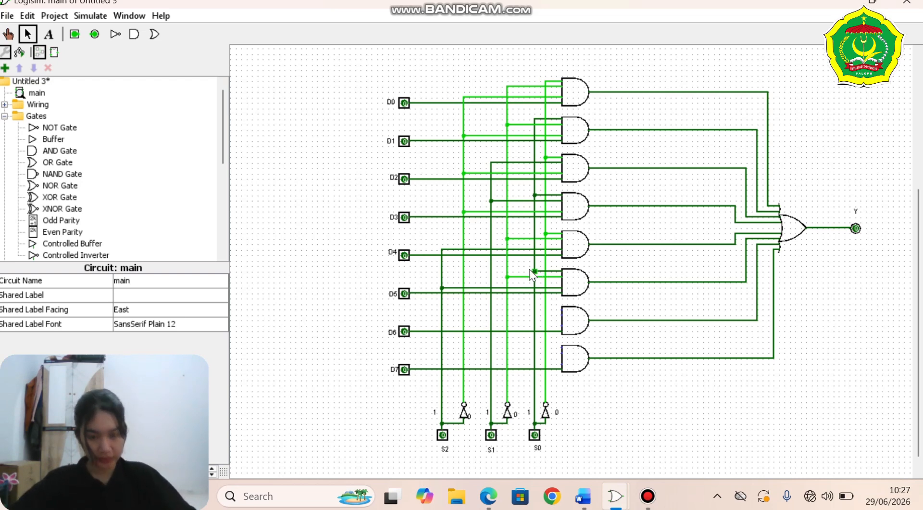
# - Test the D5 path by setting D5, S2 and S0 to 1, and reset all three pins to 0
pyautogui.click(7, 36)
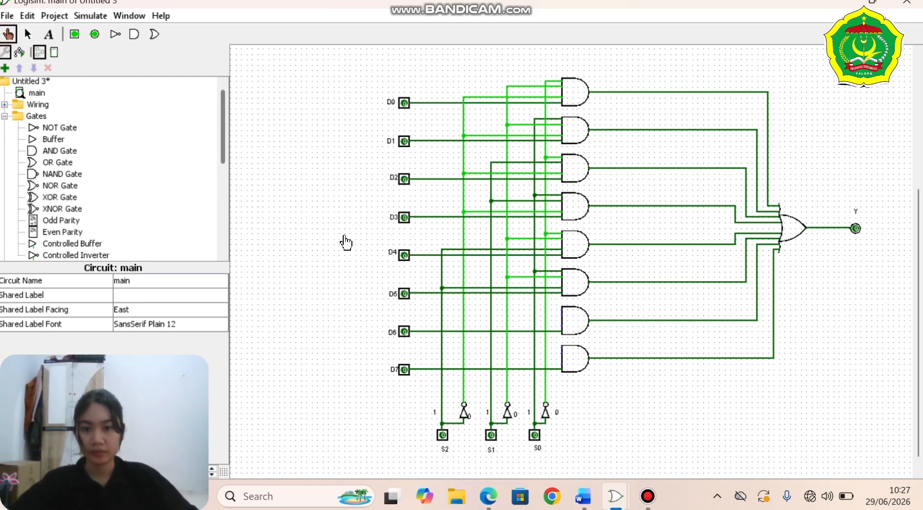
pyautogui.click(404, 293)
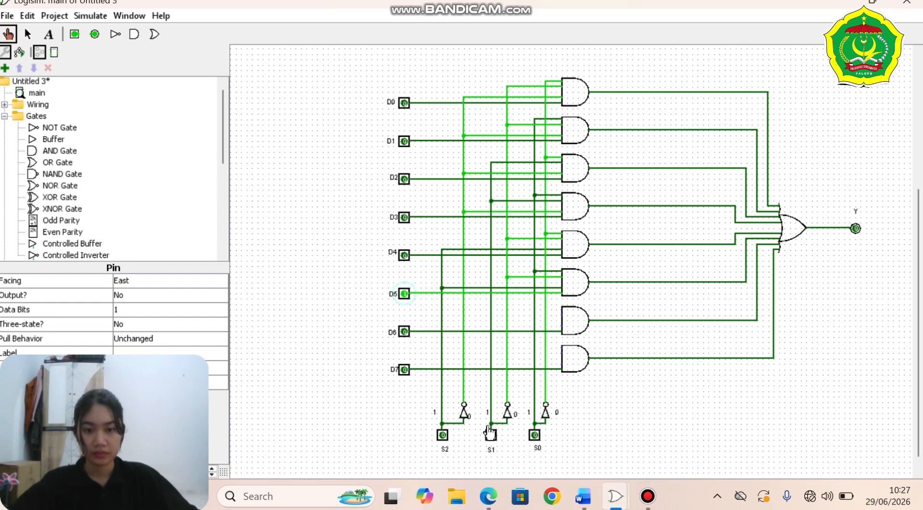
pyautogui.click(443, 436)
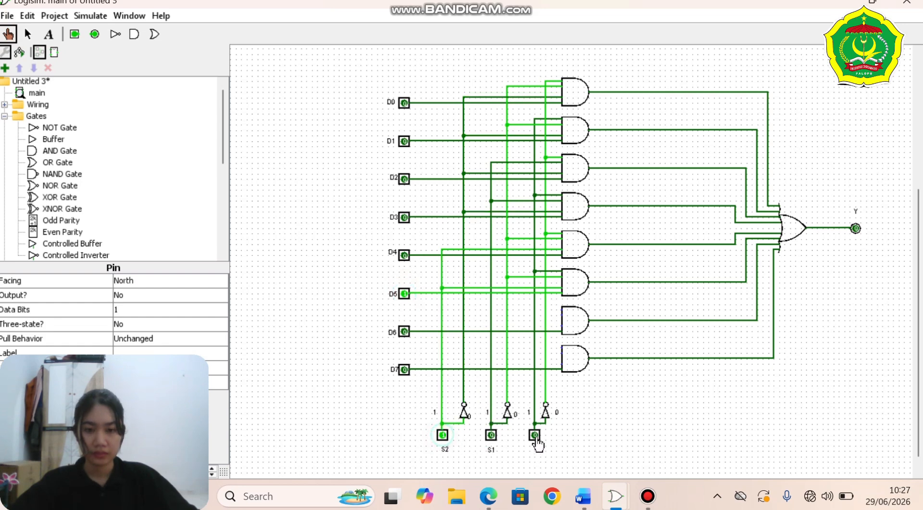
pyautogui.click(535, 436)
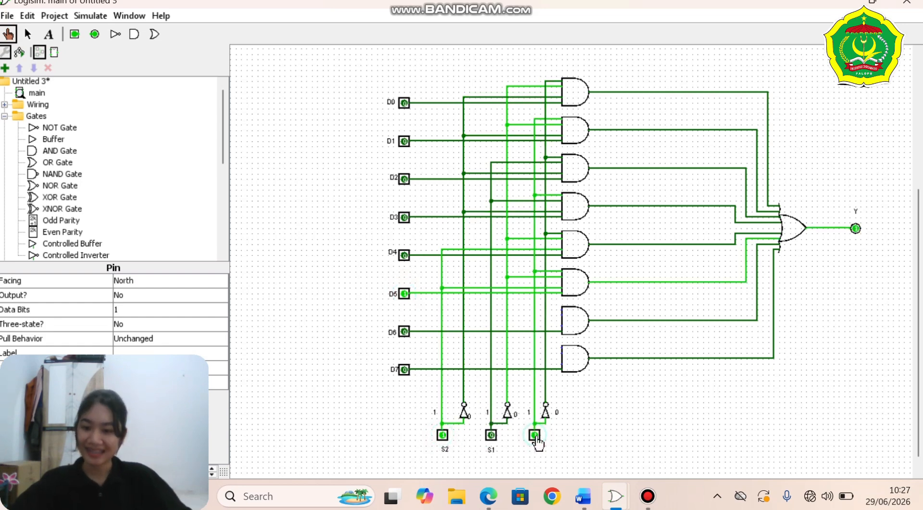
pyautogui.click(406, 294)
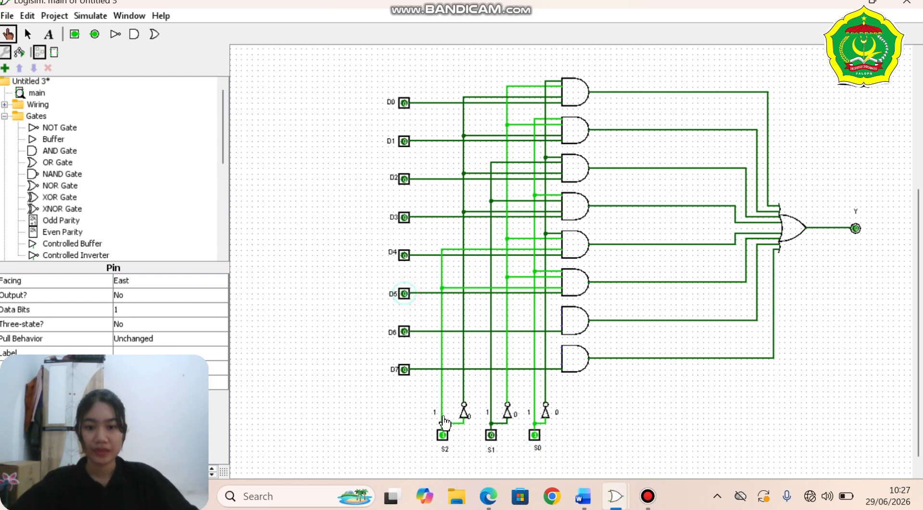
pyautogui.click(442, 435)
pyautogui.click(535, 435)
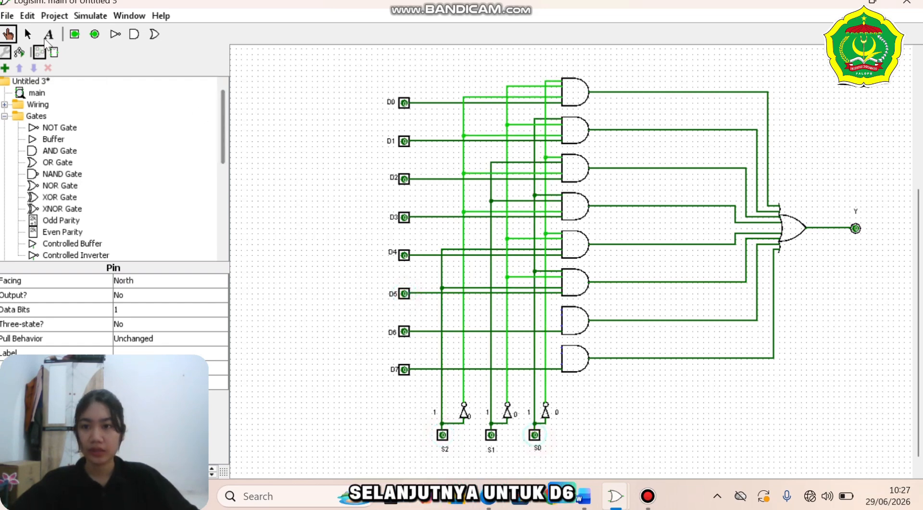
# - Branch inverted S0, direct S1 and direct S2 to the first, second and third inputs of the D6 AND gate
pyautogui.click(27, 34)
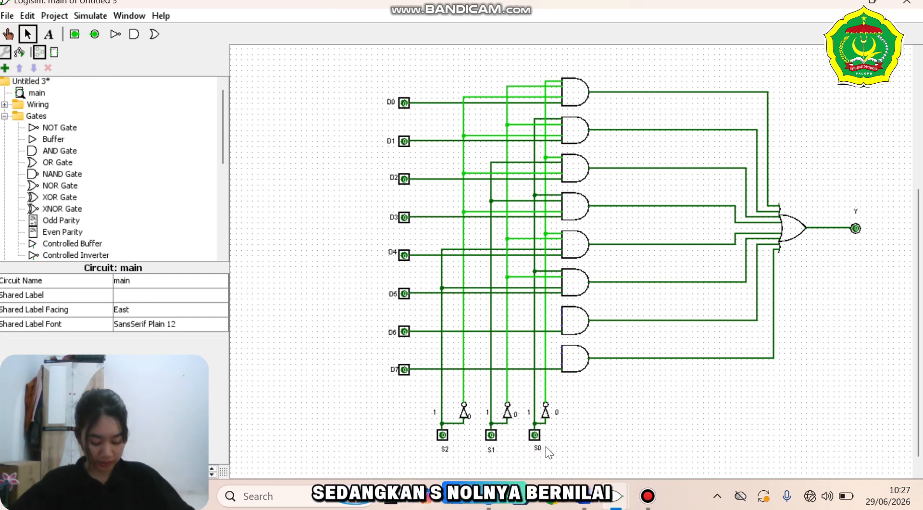
pyautogui.click(561, 310)
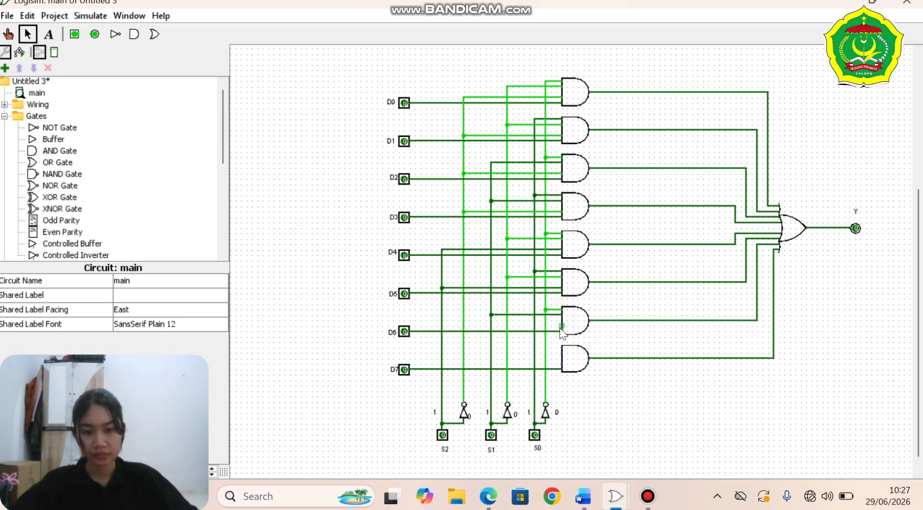
pyautogui.moveTo(561, 325); pyautogui.dragTo(442, 326)
# - Test the D6 path by setting D6, S1 and S2 to 1, and reset all three pins to 0
pyautogui.click(7, 35)
pyautogui.click(404, 331)
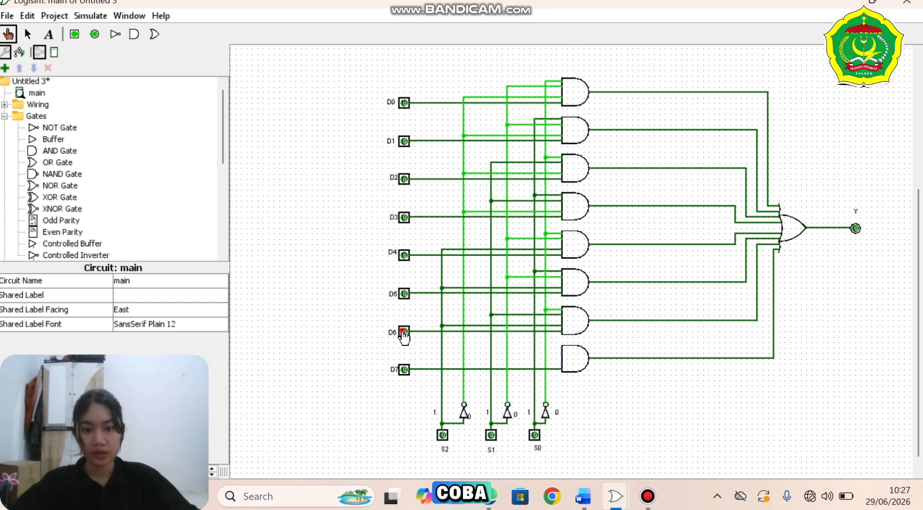
pyautogui.click(490, 436)
pyautogui.click(443, 436)
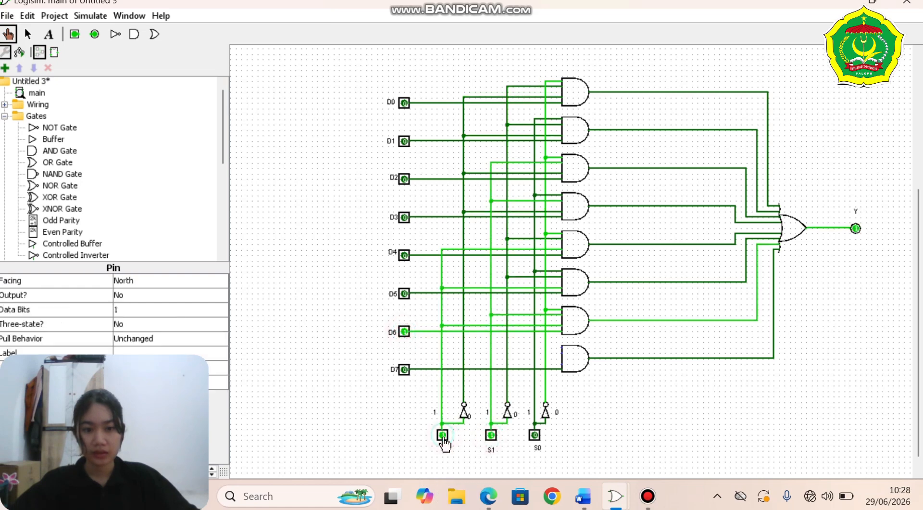
pyautogui.click(442, 435)
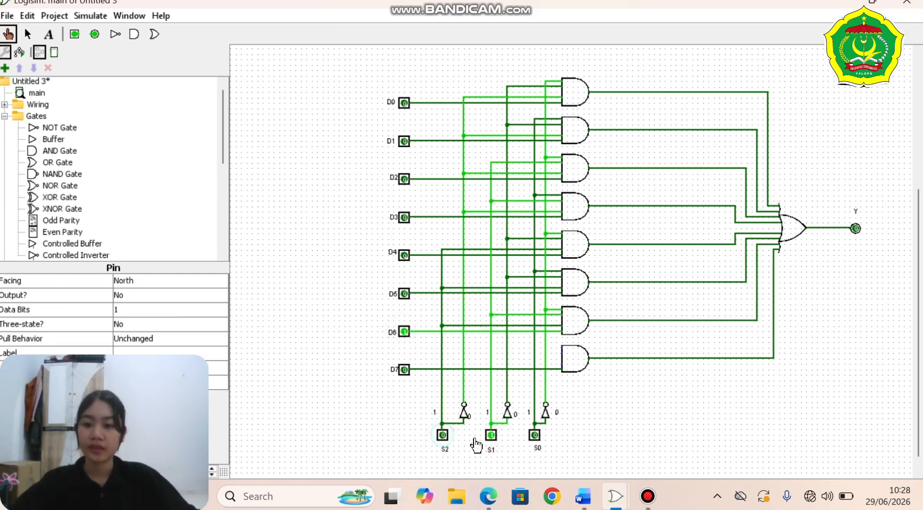
pyautogui.click(496, 439)
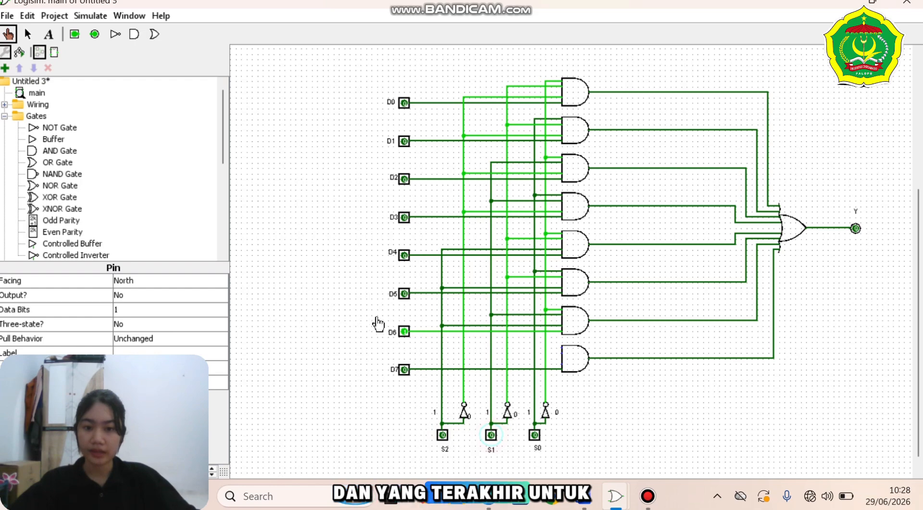
pyautogui.click(403, 332)
# - Branch direct S0, S1 and S2 to the first, second and third inputs of the D7 AND gate
pyautogui.click(27, 34)
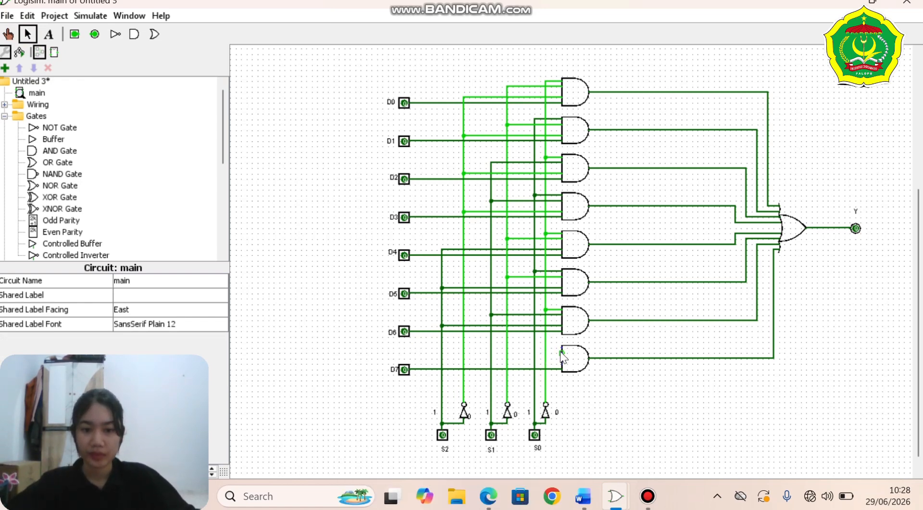
pyautogui.moveTo(562, 347); pyautogui.dragTo(498, 357)
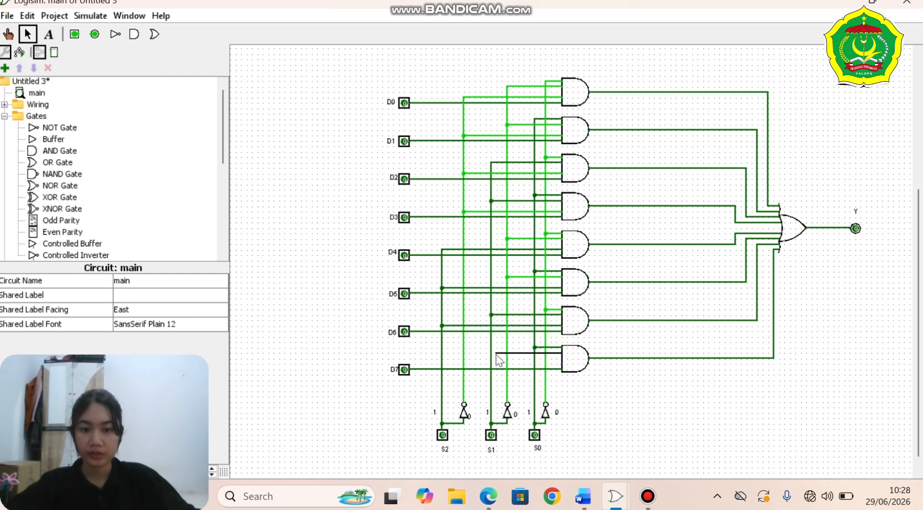
pyautogui.moveTo(561, 362); pyautogui.dragTo(442, 362)
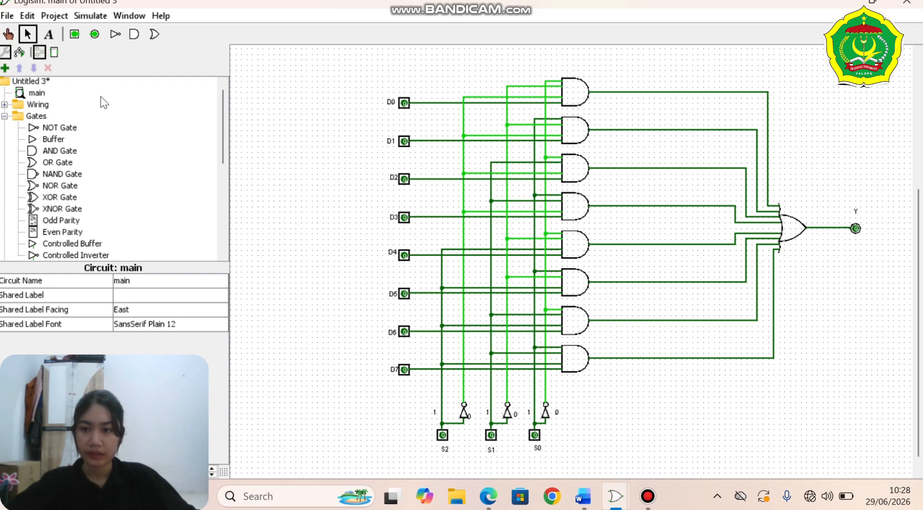
# - Test the D7 path by setting D7, S2, S1 and S0 to 1, and reset the three select pins to 0
pyautogui.click(8, 34)
pyautogui.click(404, 370)
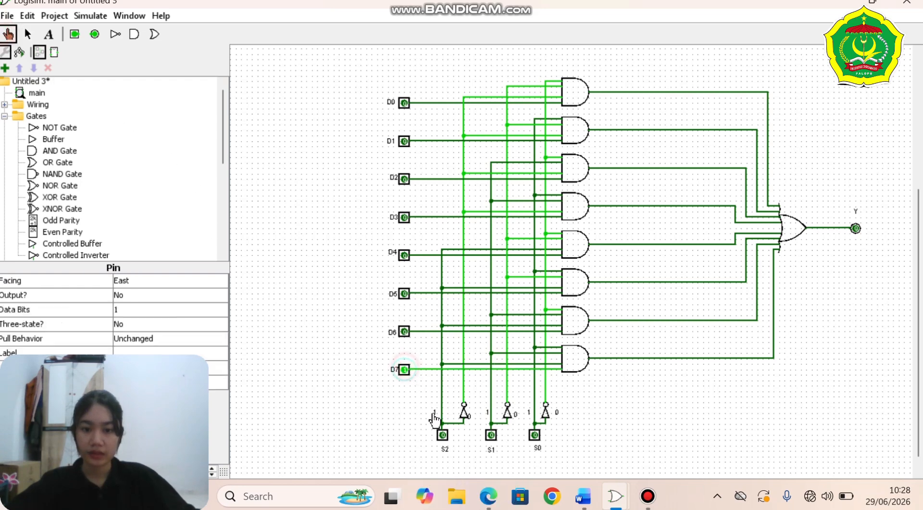
pyautogui.click(442, 434)
pyautogui.click(491, 435)
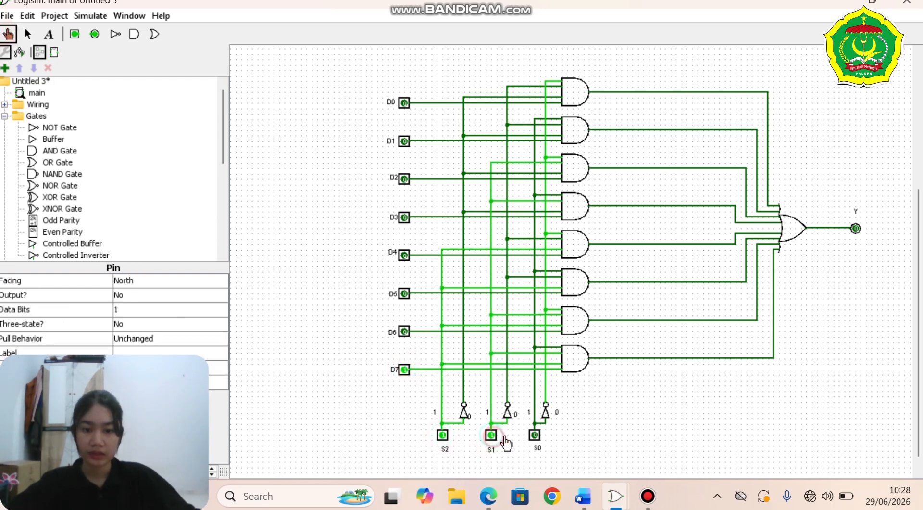
pyautogui.click(535, 435)
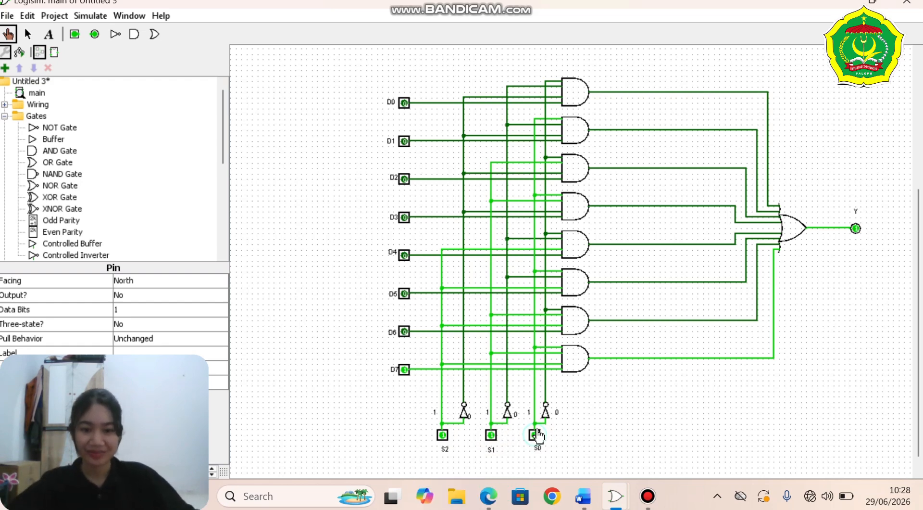
pyautogui.click(442, 435)
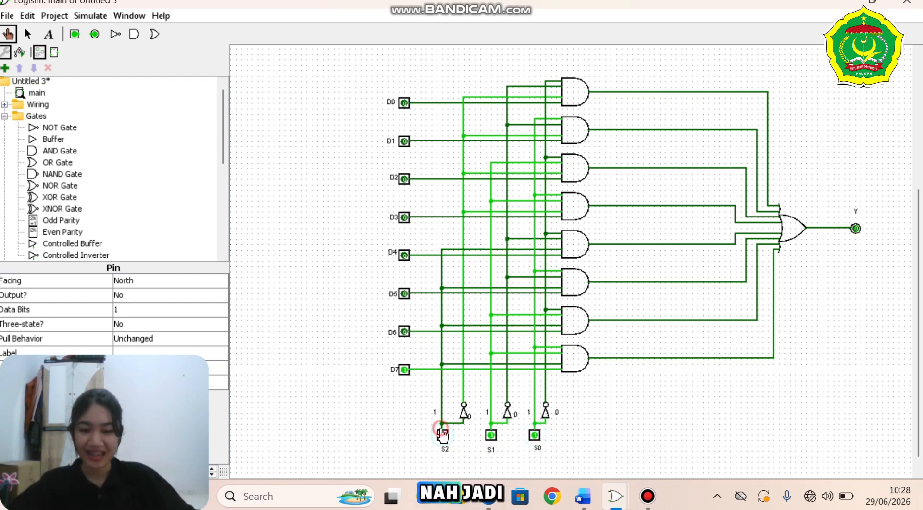
pyautogui.click(491, 435)
pyautogui.click(534, 434)
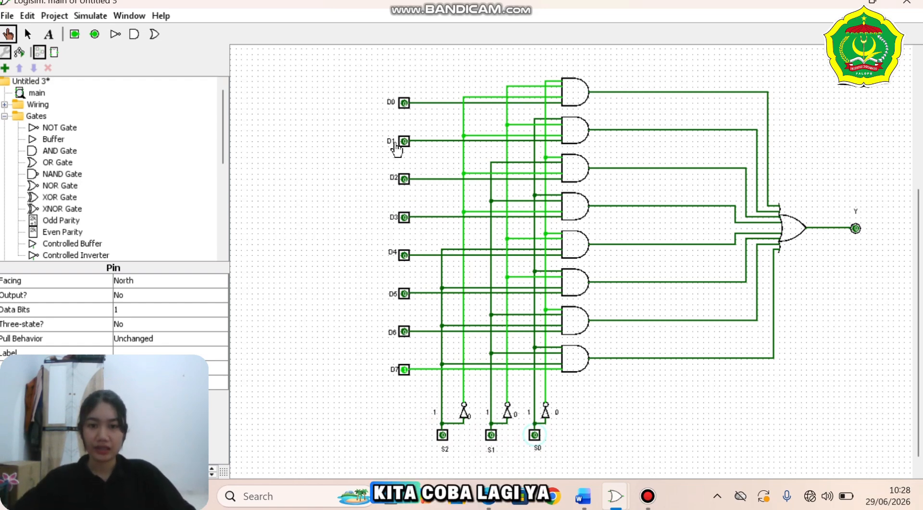
# - Retest the D0 path with all selects at 0 and the D1 path with S0 at 1, and reset D0, D1 and S0 to 0
pyautogui.click(403, 102)
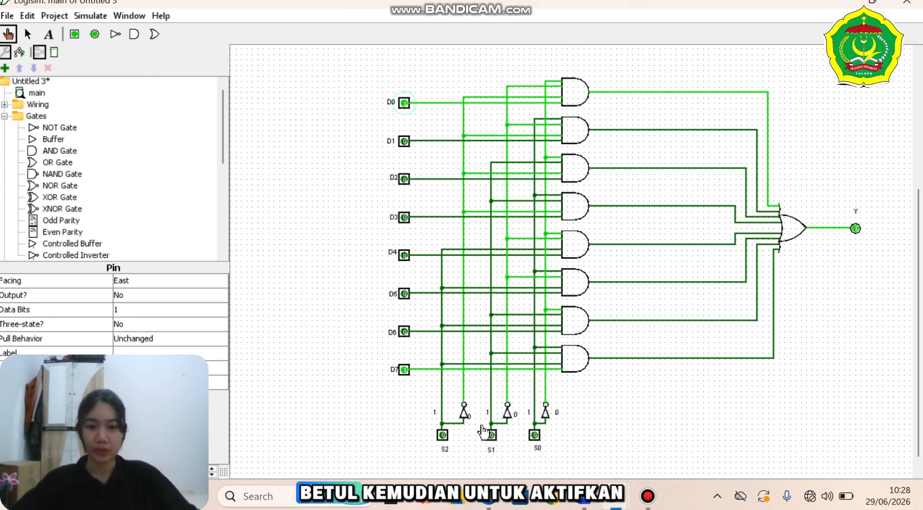
pyautogui.click(404, 141)
pyautogui.click(404, 103)
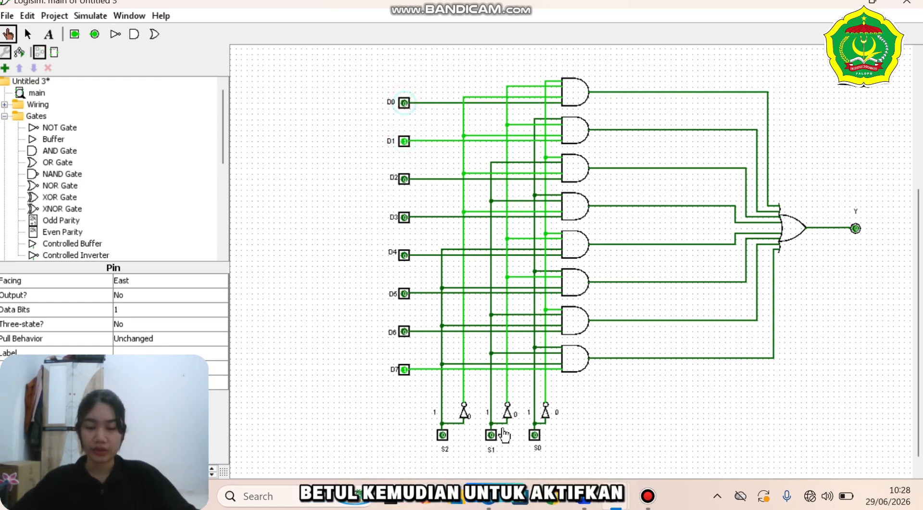
pyautogui.click(535, 435)
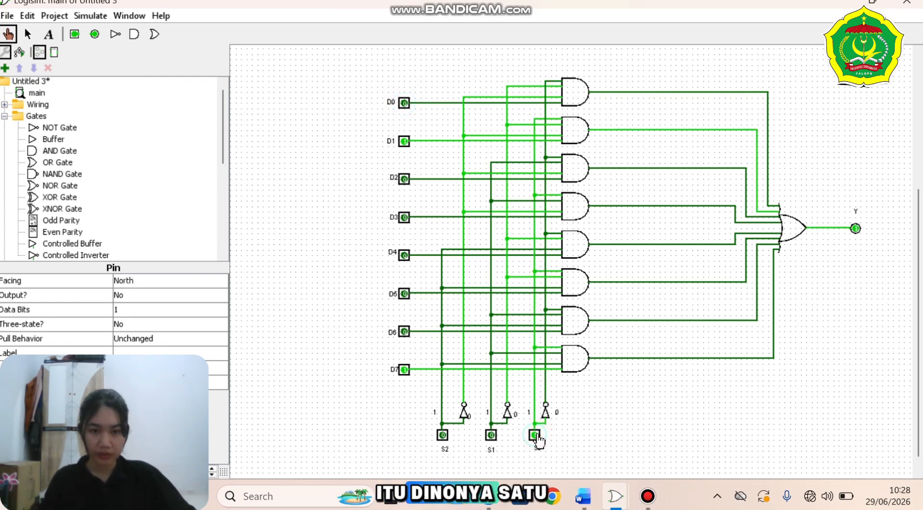
pyautogui.click(404, 141)
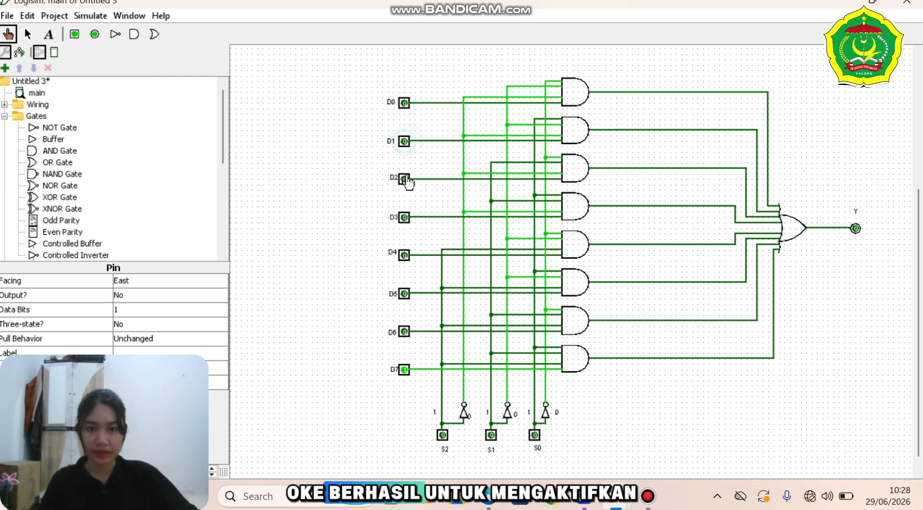
# - Retest the D2 path by setting D2 and S1 to 1, and switch the active data pin from D2 to D3
pyautogui.click(404, 179)
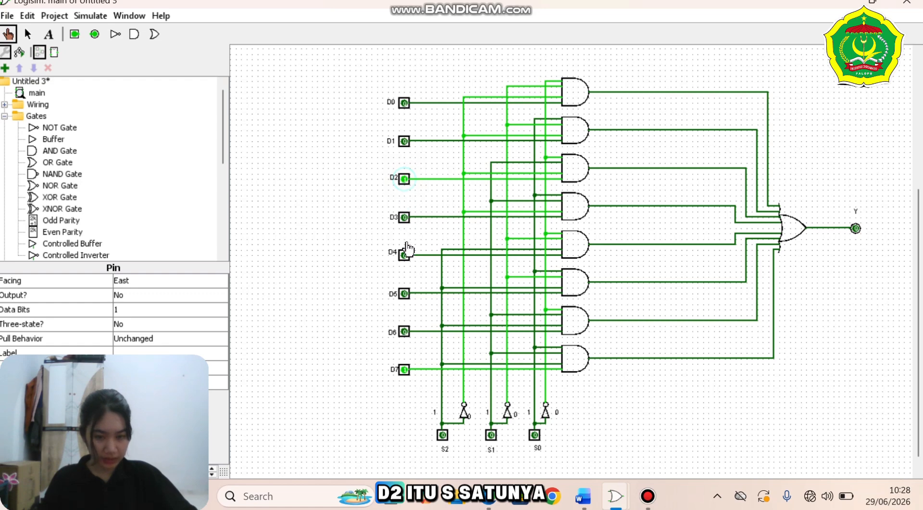
pyautogui.click(489, 436)
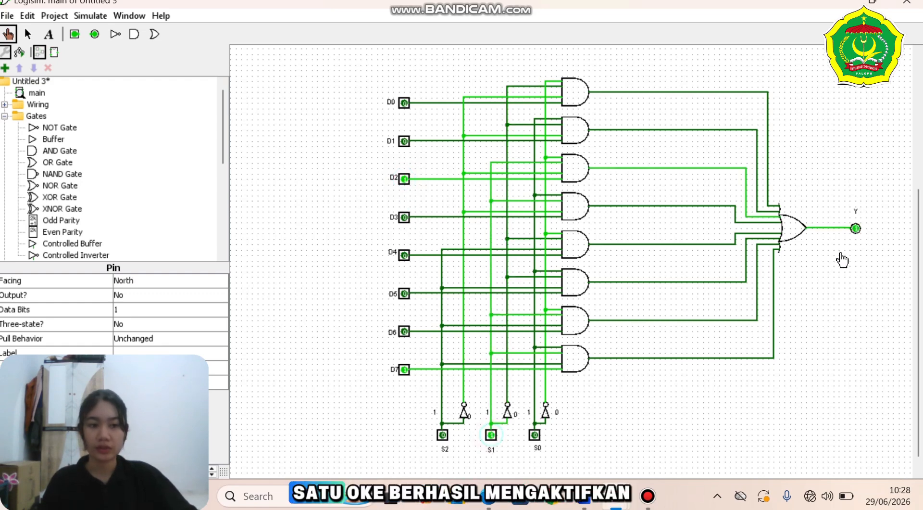
pyautogui.click(404, 217)
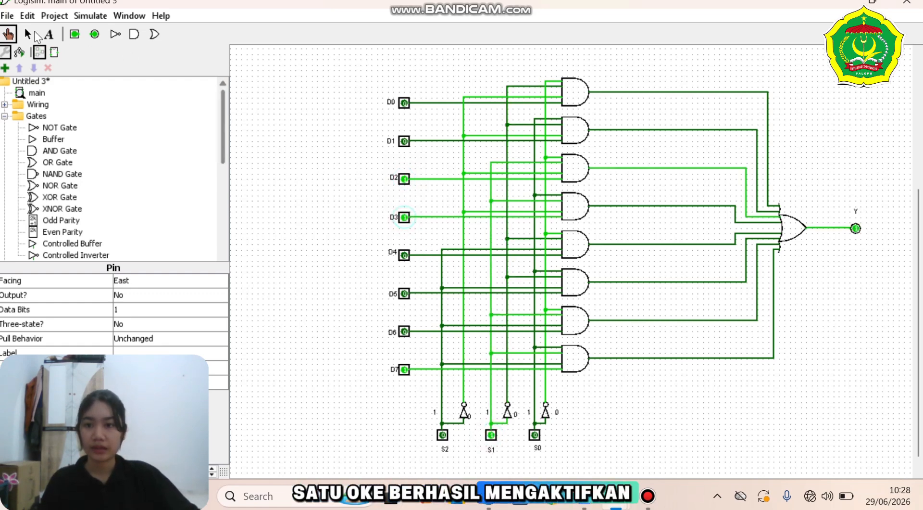
pyautogui.click(404, 179)
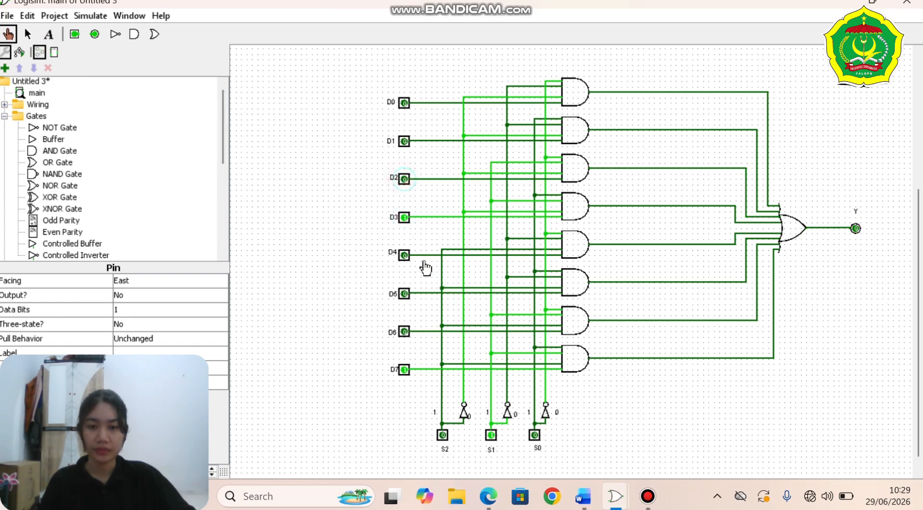
# - Retest the D3 path by setting S0 to 1, and reset D7 and D3 to 0
pyautogui.click(536, 436)
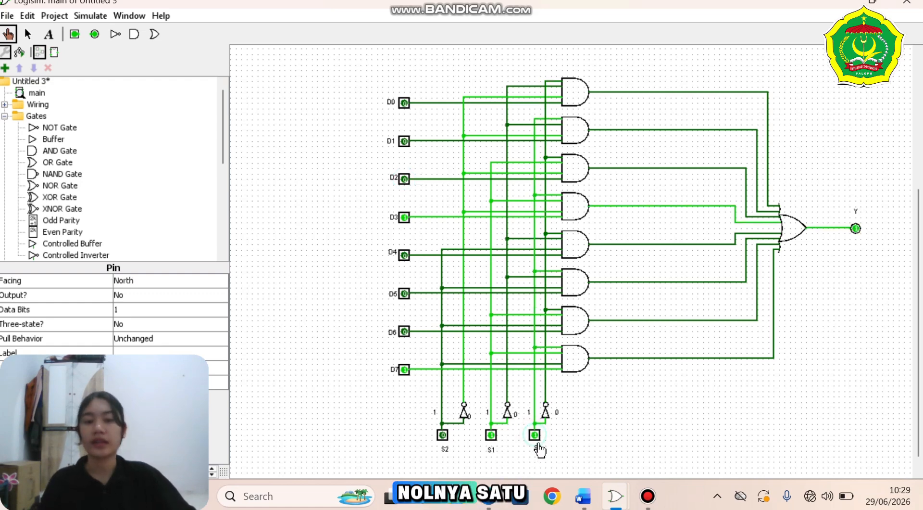
pyautogui.click(404, 369)
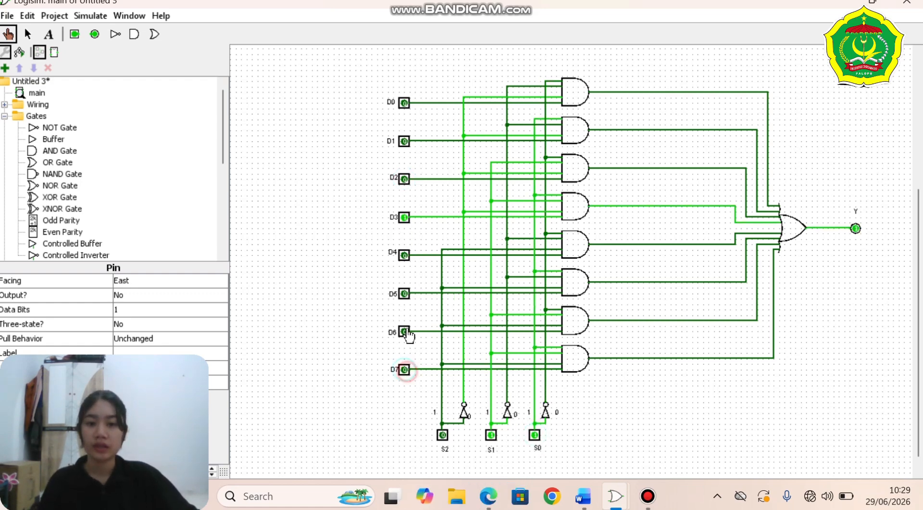
pyautogui.click(403, 222)
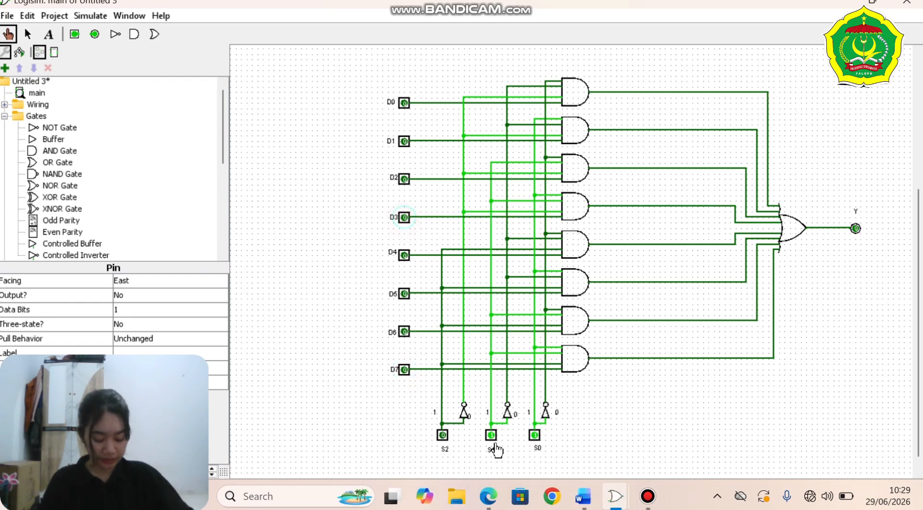
# - Retest the D4 path by setting D4 and S2 to 1 with S0 and S1 at 0, and reset D4 to 0
pyautogui.click(404, 255)
pyautogui.click(442, 435)
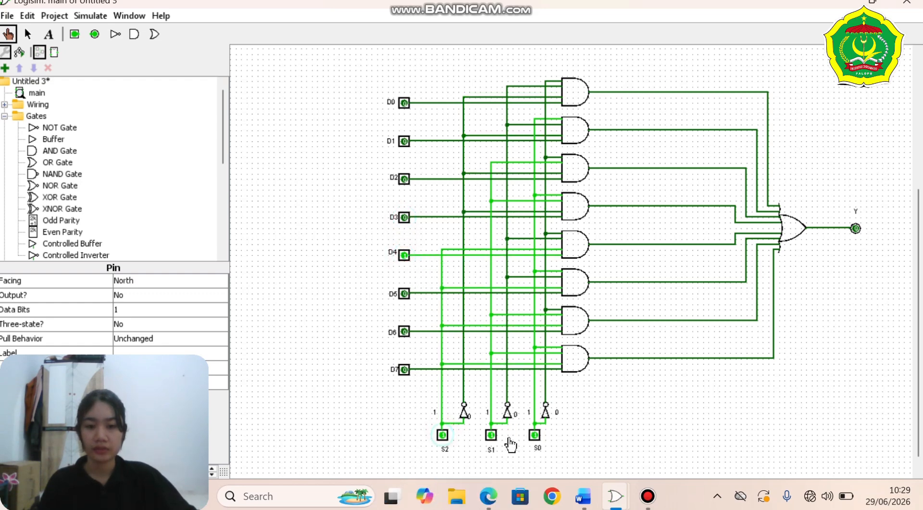
pyautogui.click(534, 436)
pyautogui.click(491, 435)
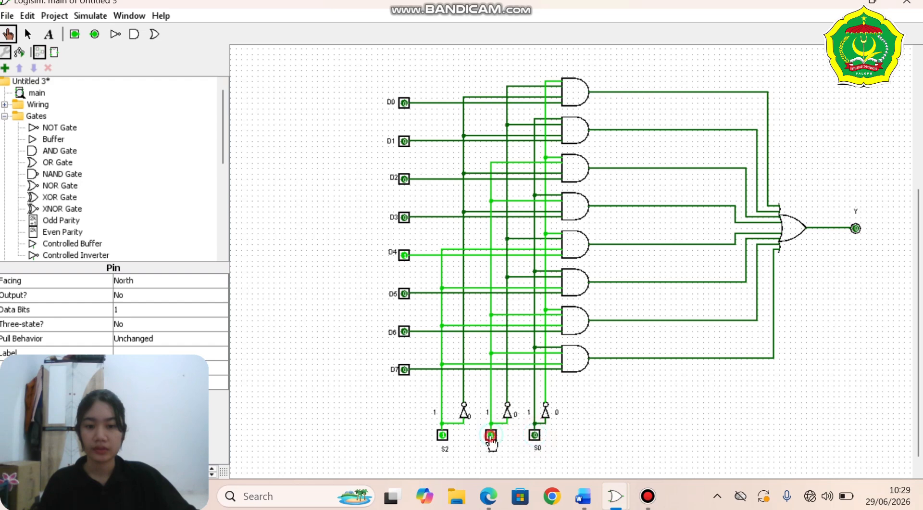
pyautogui.click(403, 257)
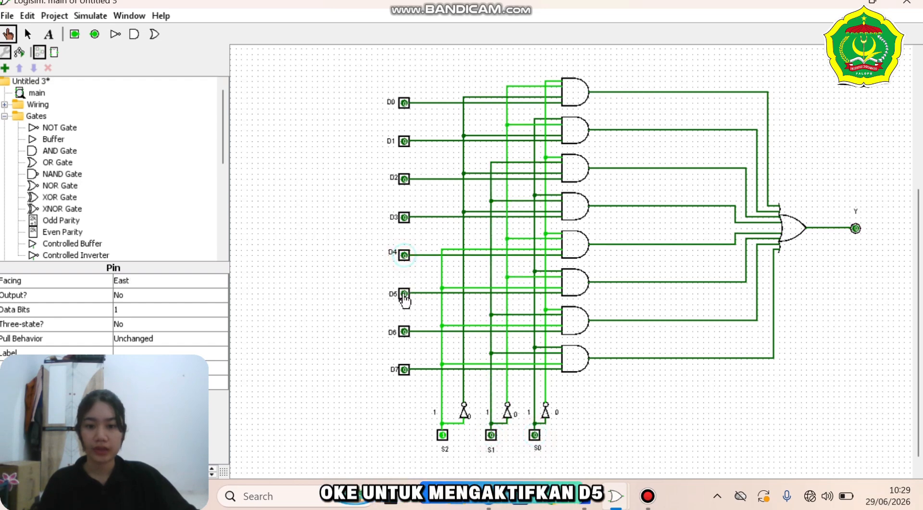
# - Retest the D5 path by setting D5 and S0 to 1 with S2 at 1, and reset D5 to 0
pyautogui.click(405, 294)
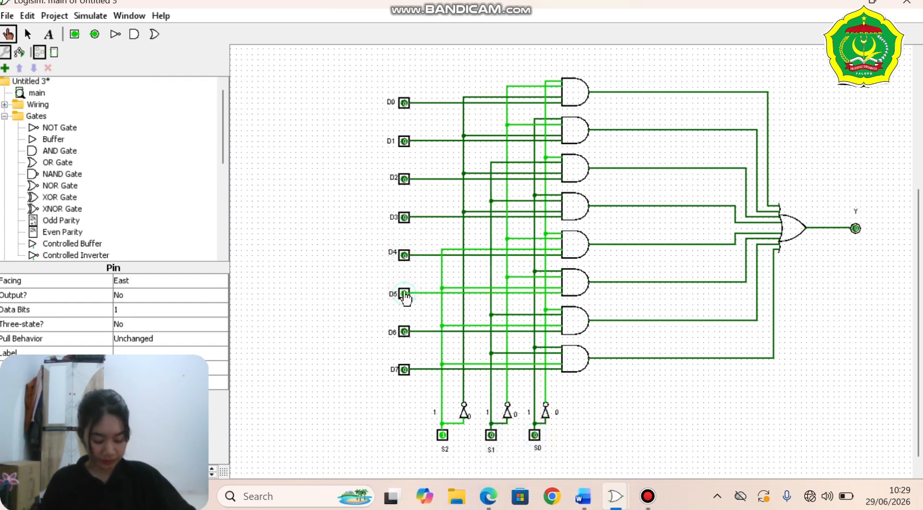
pyautogui.click(535, 435)
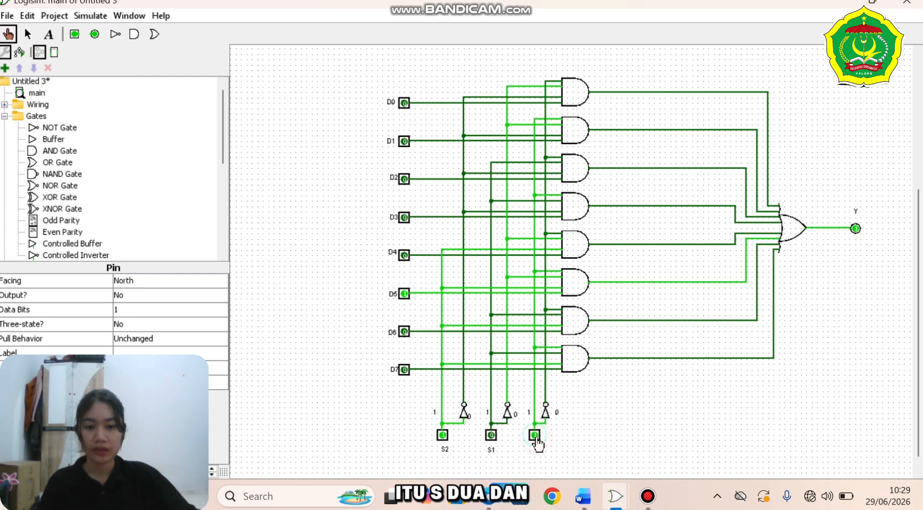
pyautogui.click(405, 293)
# - Retest the D6 path by setting D6 and S1 to 1 and S0 to 0, keeping S2 at 1
pyautogui.click(405, 331)
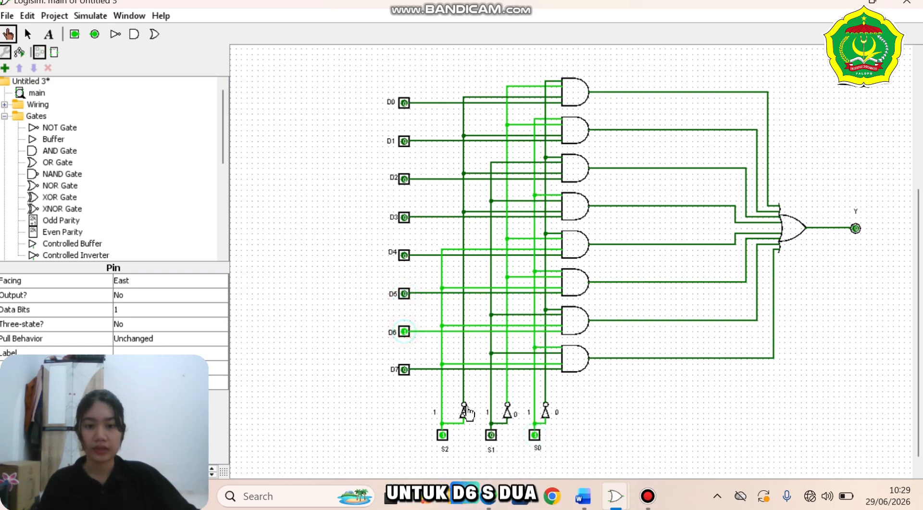
pyautogui.click(492, 435)
pyautogui.click(535, 435)
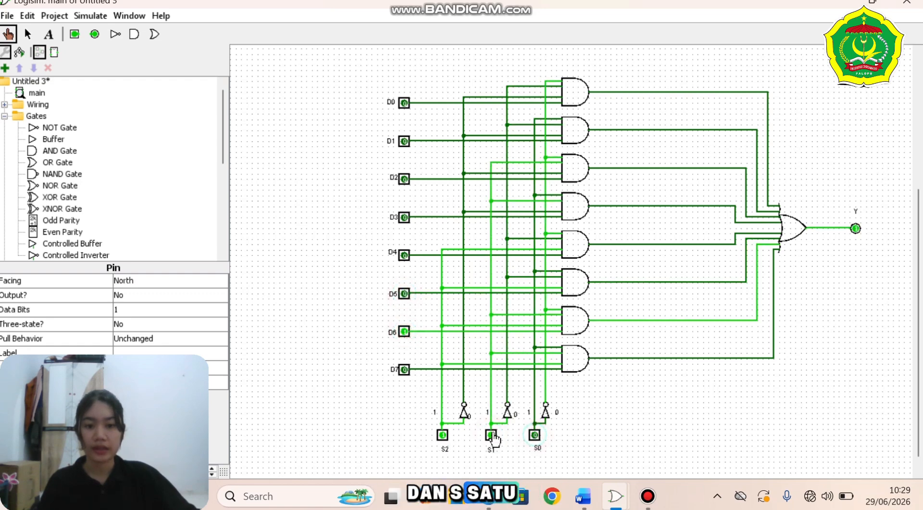
# - Reset D6 to 0 and retest the D7 path by setting D7 and S0 to 1 with S1 and S2 at 1
pyautogui.click(404, 332)
pyautogui.click(405, 370)
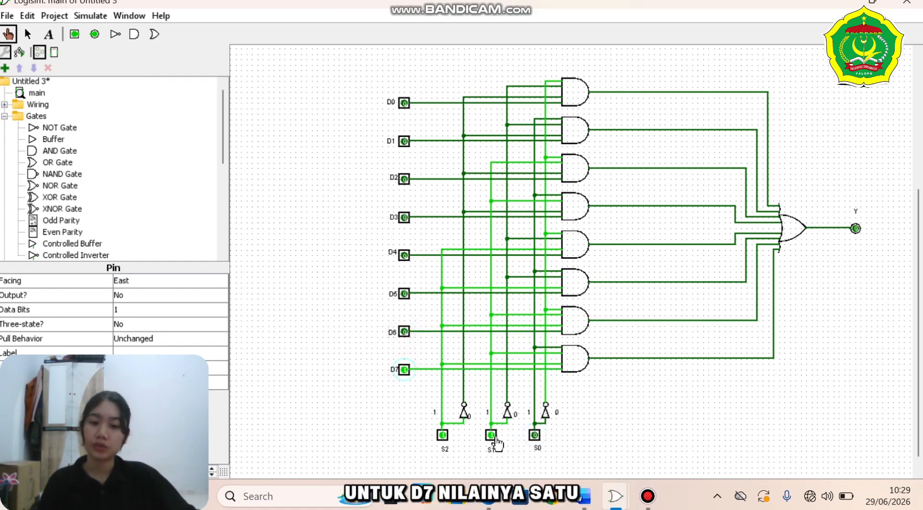
pyautogui.click(535, 435)
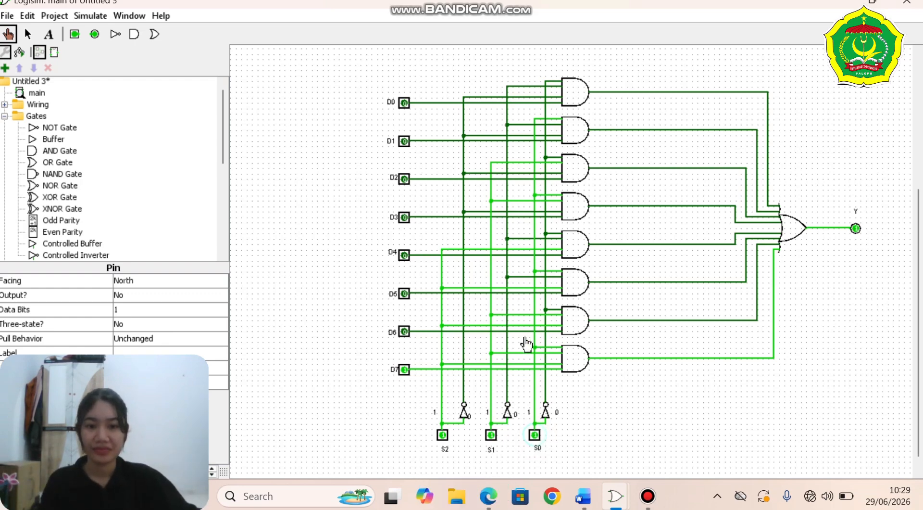
# - Compare the 8:1 multiplexer with its equivalent gate circuit, examining the inputs, select lines and output Y of both
pyautogui.scroll(5, 527, 343)
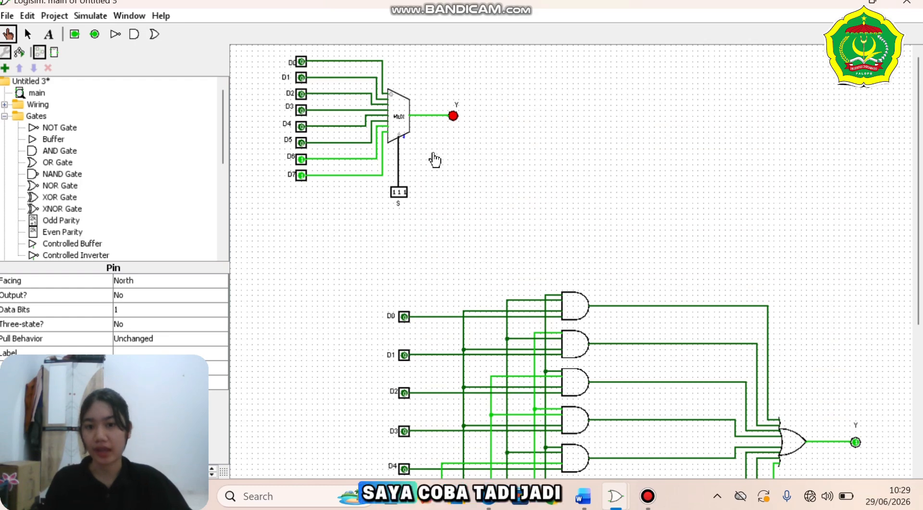
pyautogui.scroll(-5, 433, 195)
pyautogui.scroll(3, 434, 200)
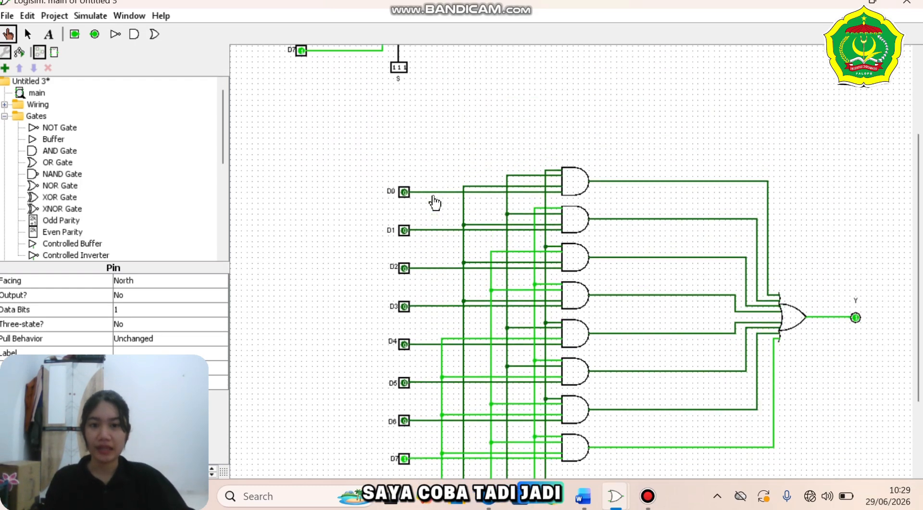
pyautogui.scroll(3, 434, 202)
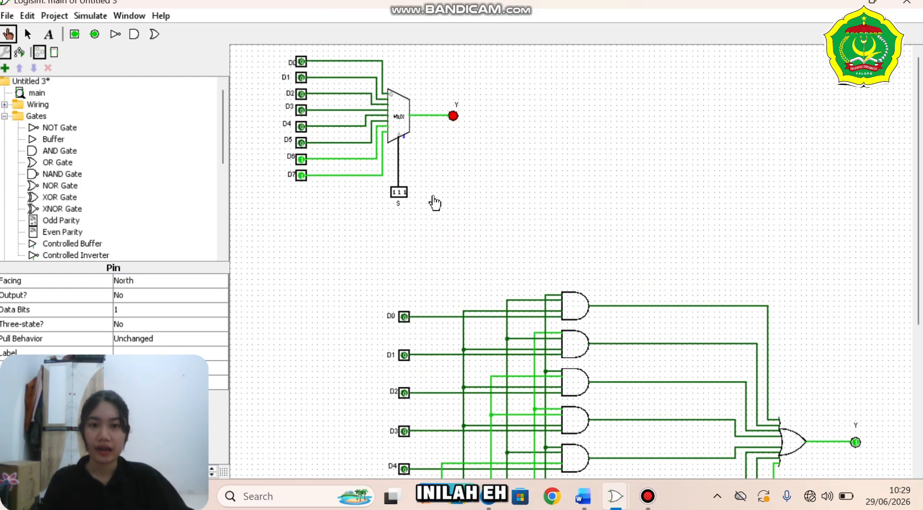
pyautogui.scroll(-3, 434, 203)
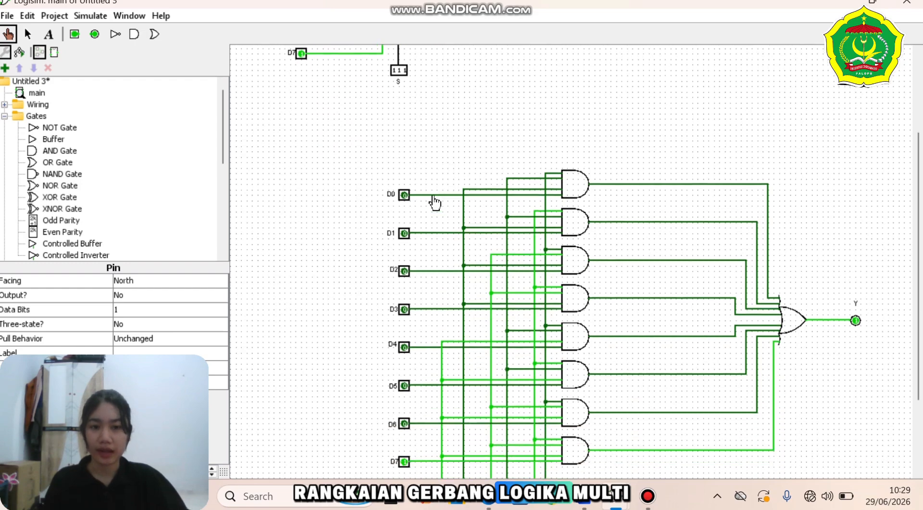
pyautogui.scroll(-3, 435, 203)
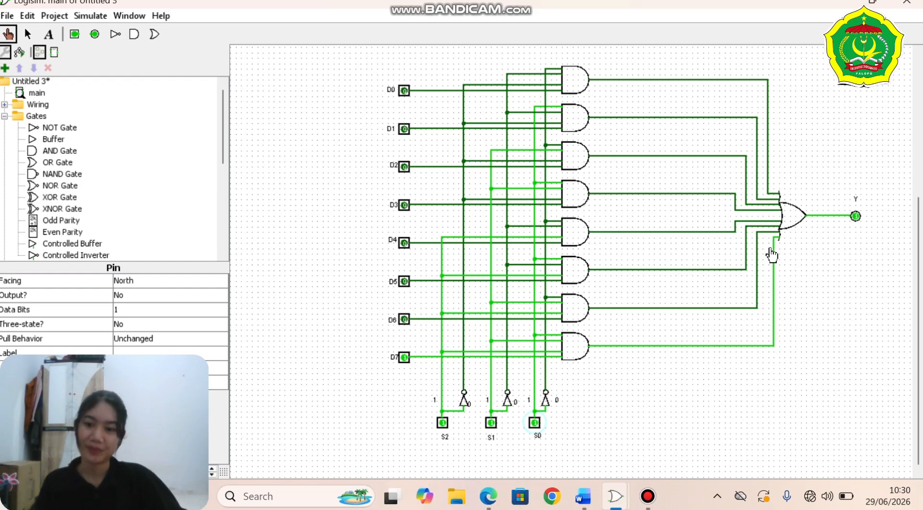
pyautogui.scroll(5, 772, 252)
pyautogui.scroll(-5, 771, 254)
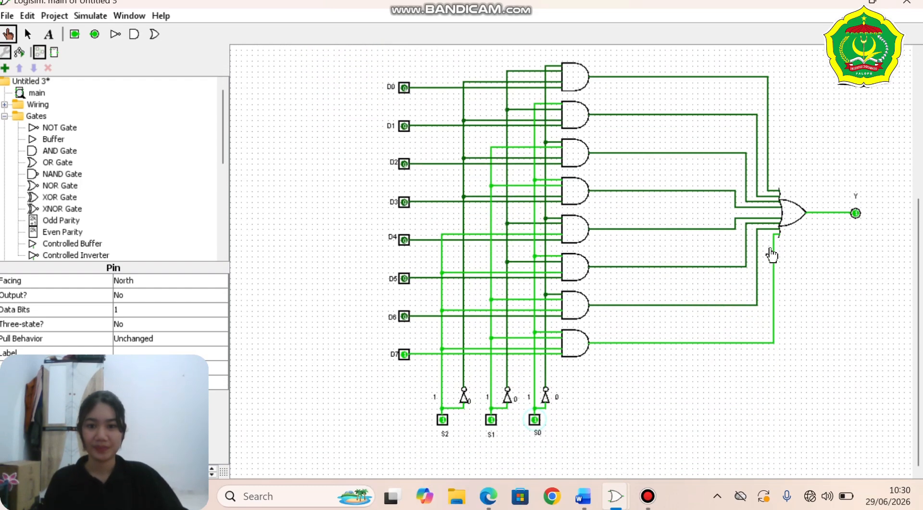